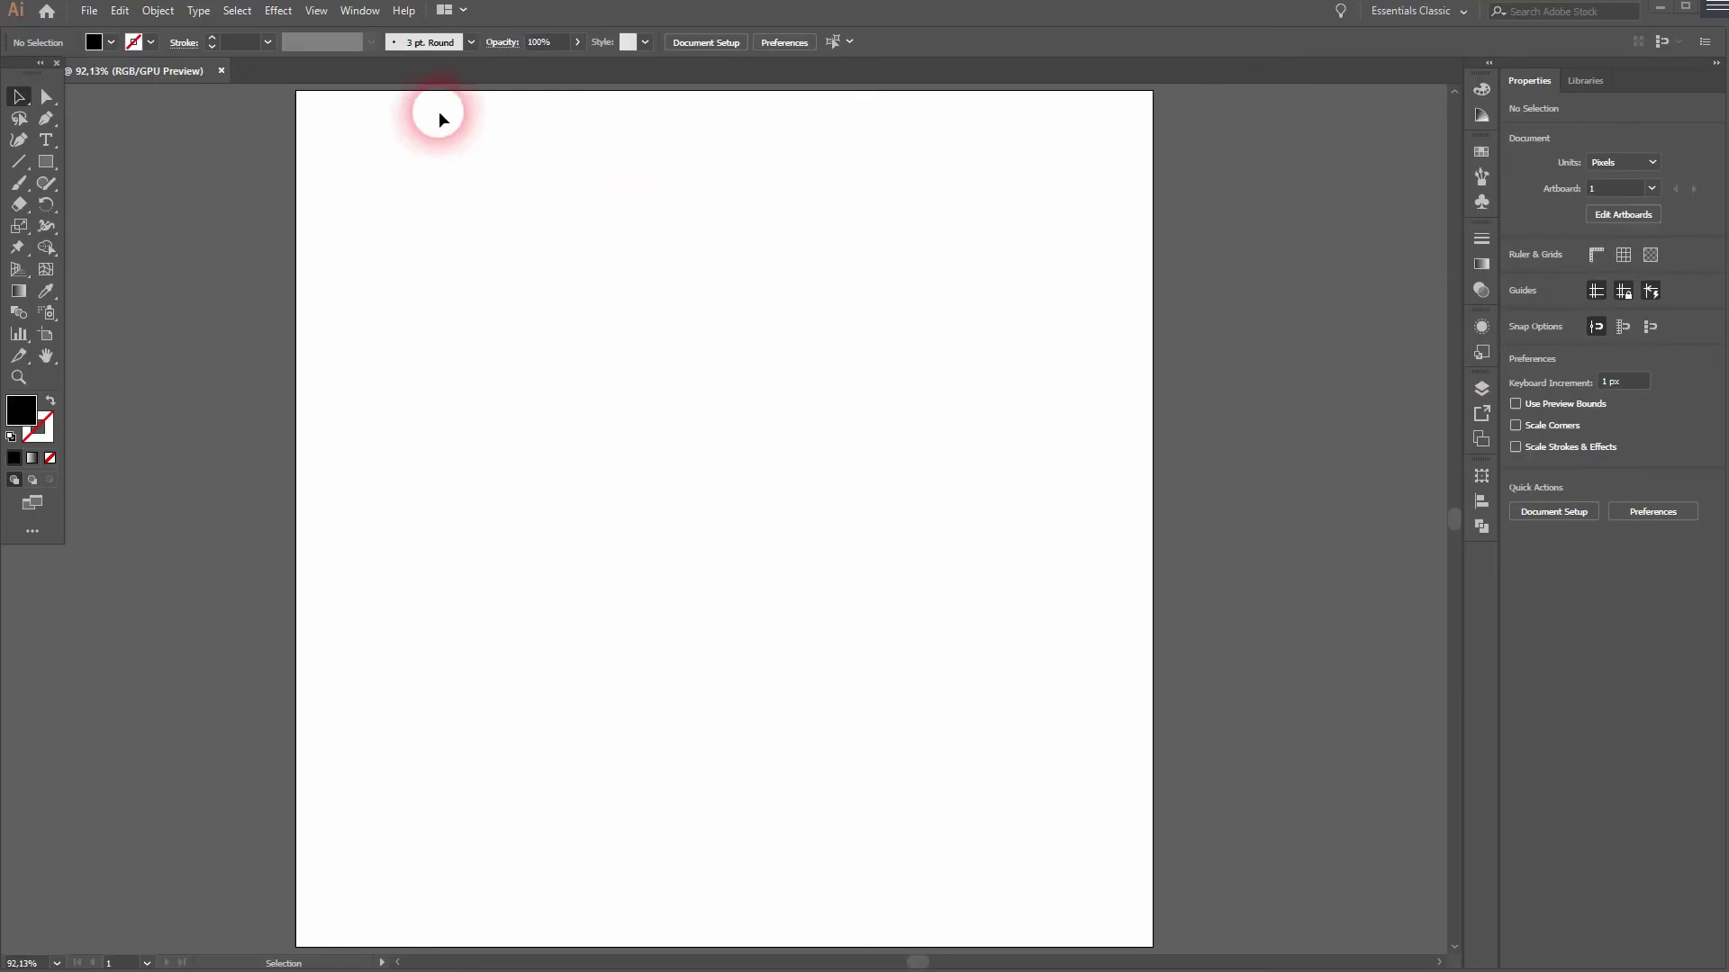
Check the snapping settings and the fill and stroke colour choices
{"action": "left_click", "coordinate": [324, 15]}
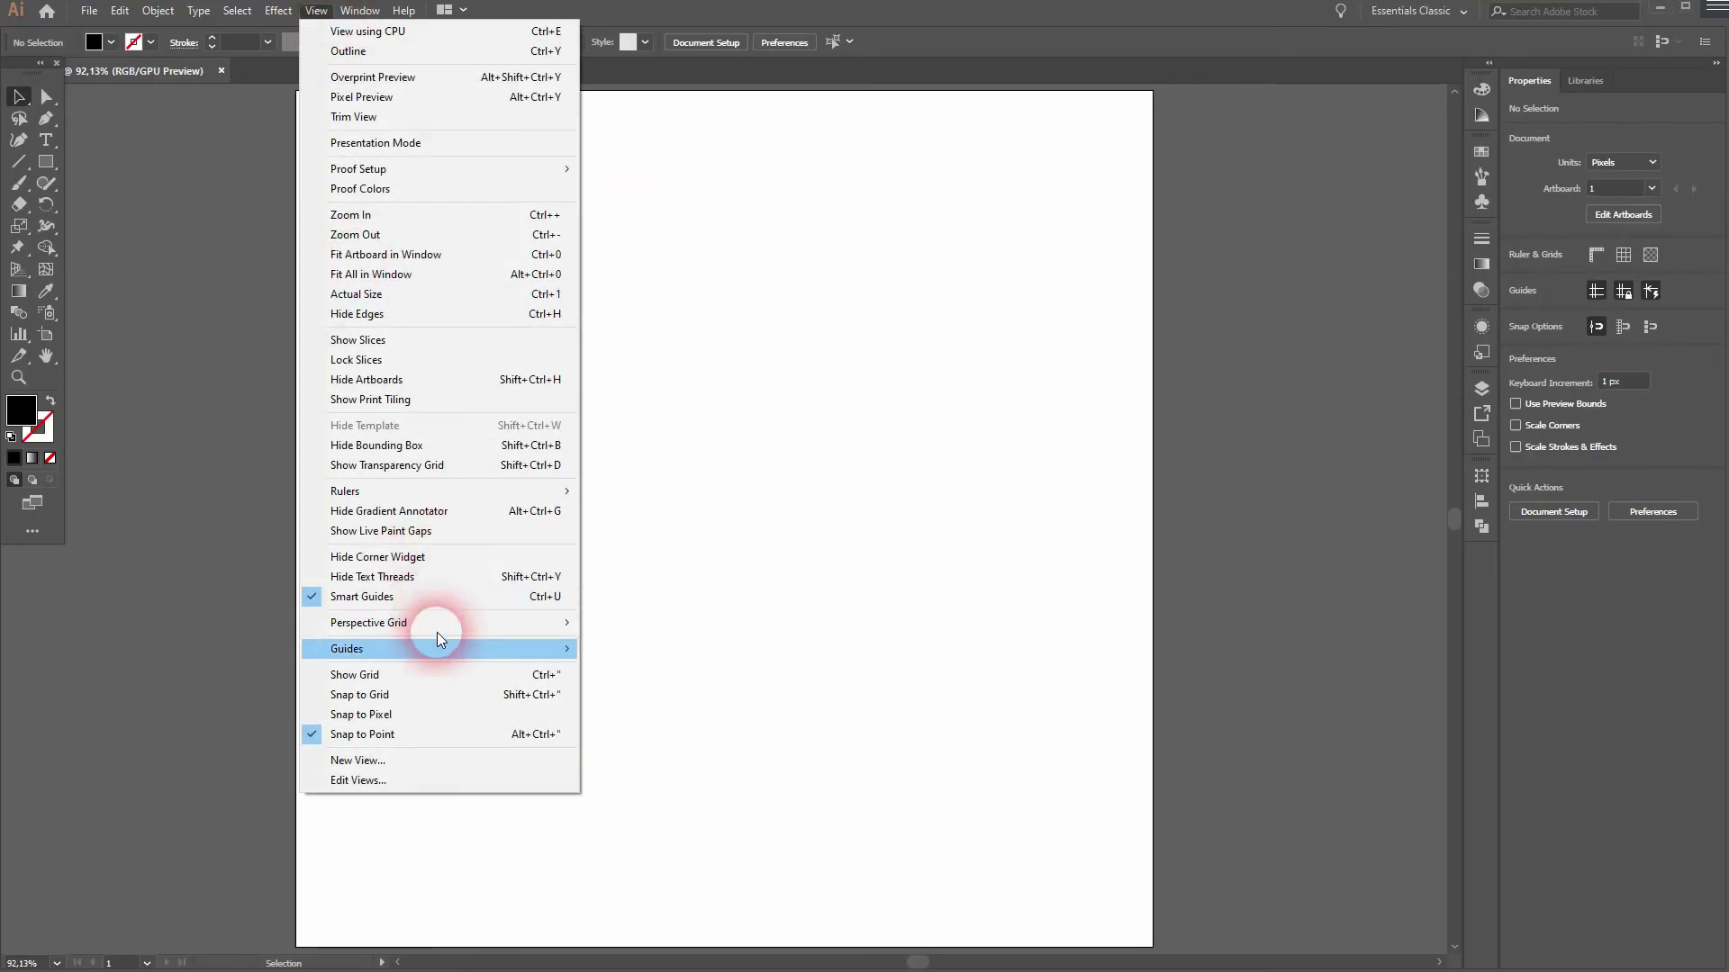
{"action": "left_click", "coordinate": [106, 43]}
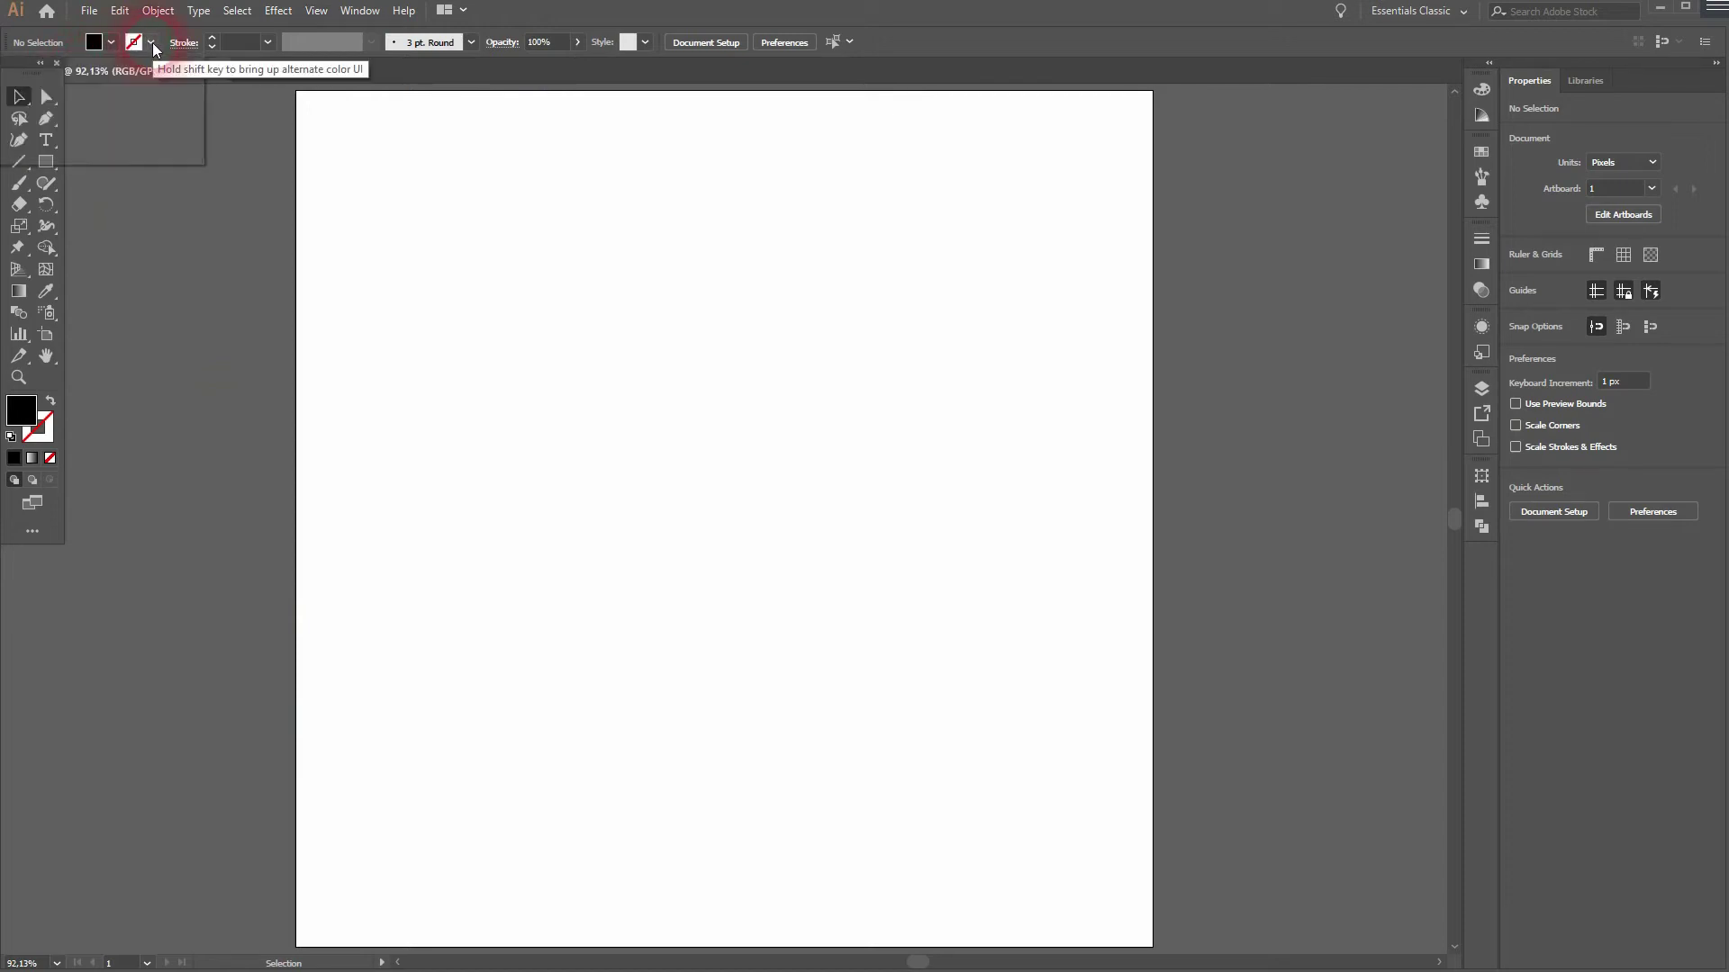
{"action": "left_click", "coordinate": [151, 41]}
{"action": "left_click", "coordinate": [580, 423]}
Type TGM on the artboard, enlarge it and move it toward the centre
{"action": "left_click_drag", "start_coordinate": [46, 140], "coordinate": [244, 309]}
{"action": "left_click", "coordinate": [587, 474]}
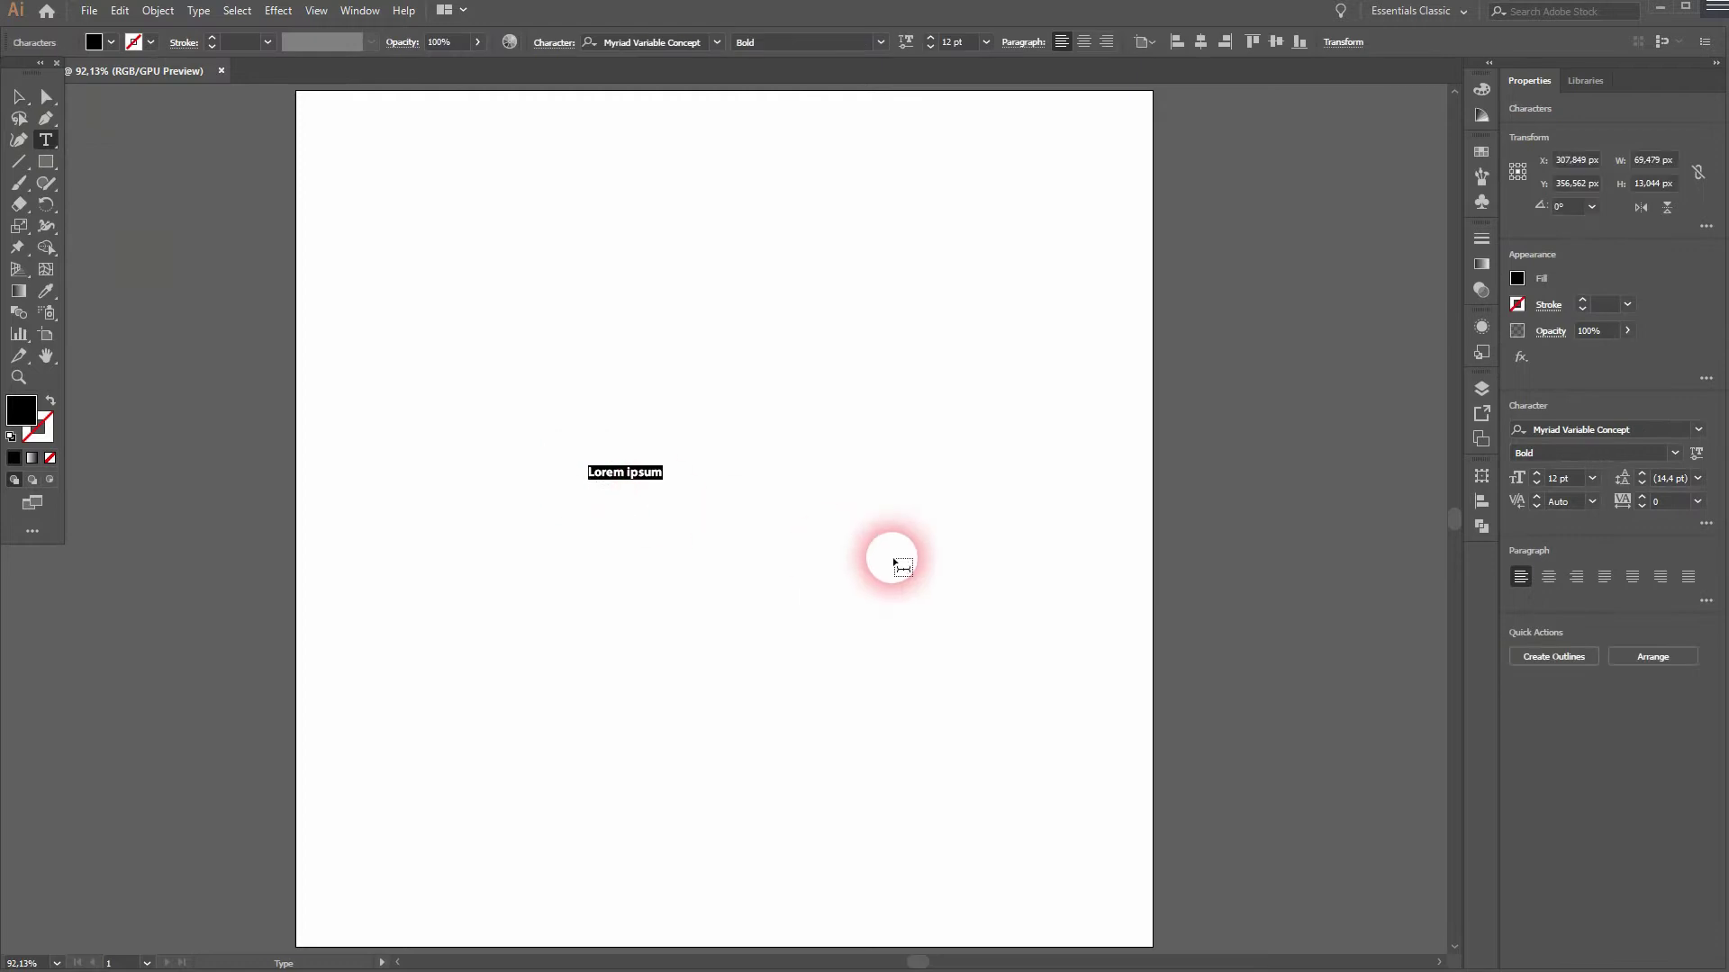
{"action": "type", "text": "RGM"}
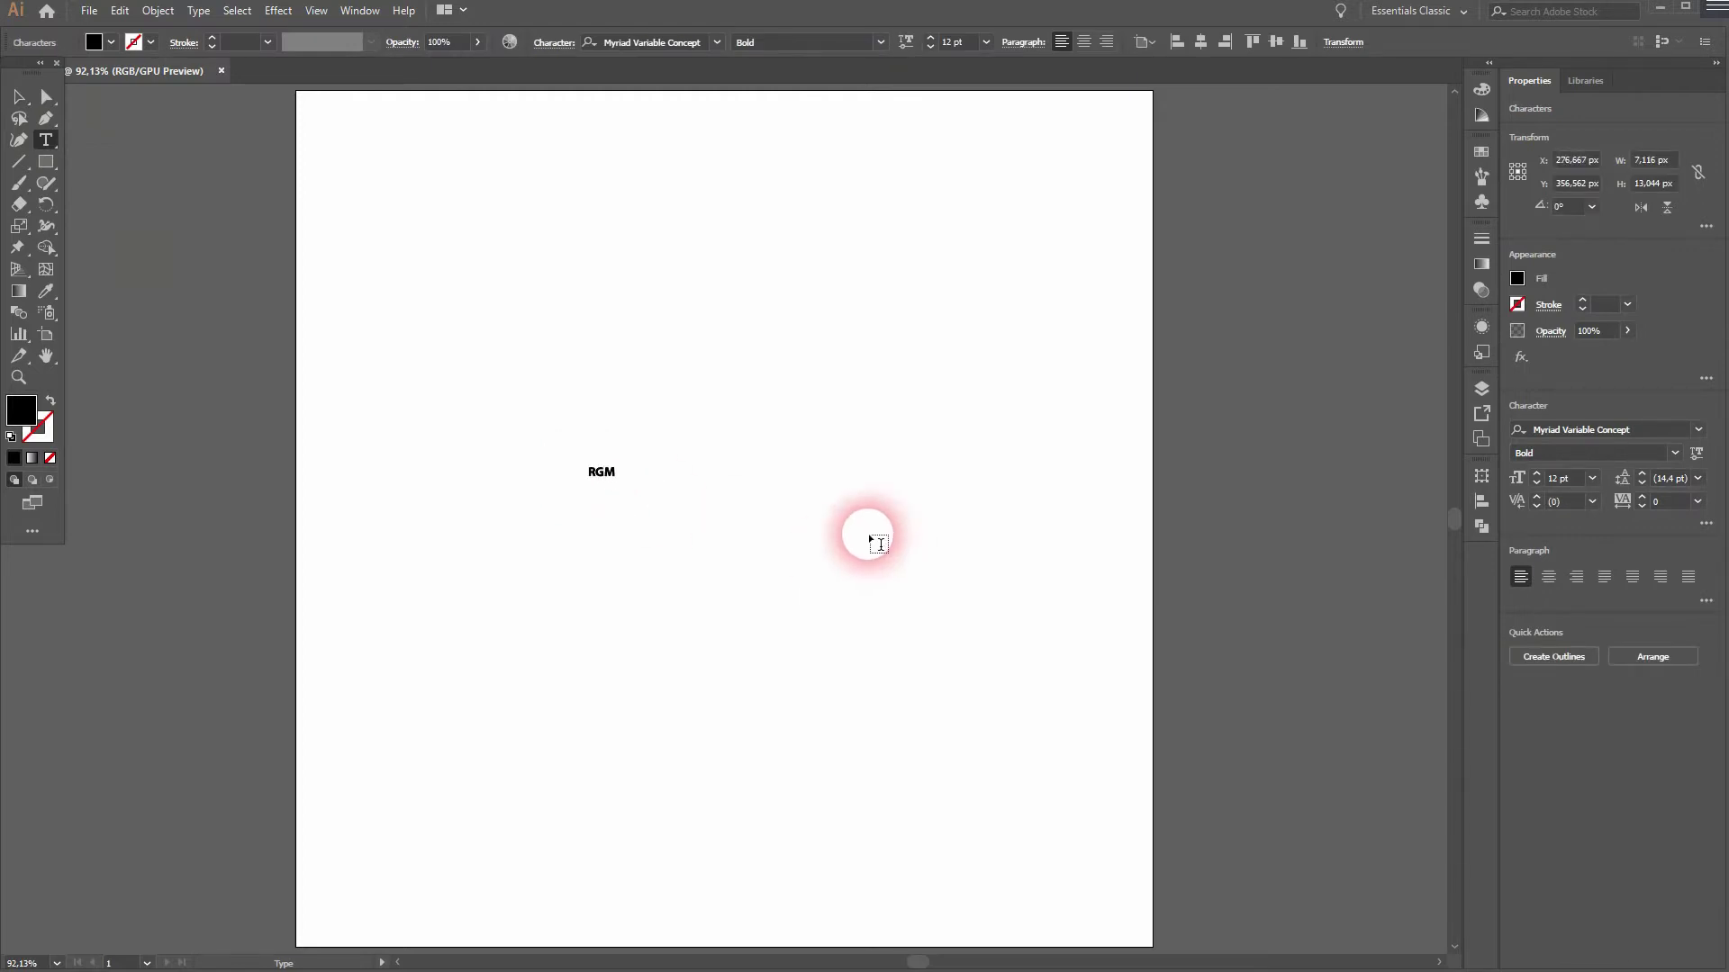
{"action": "key", "text": "ctrl+a"}
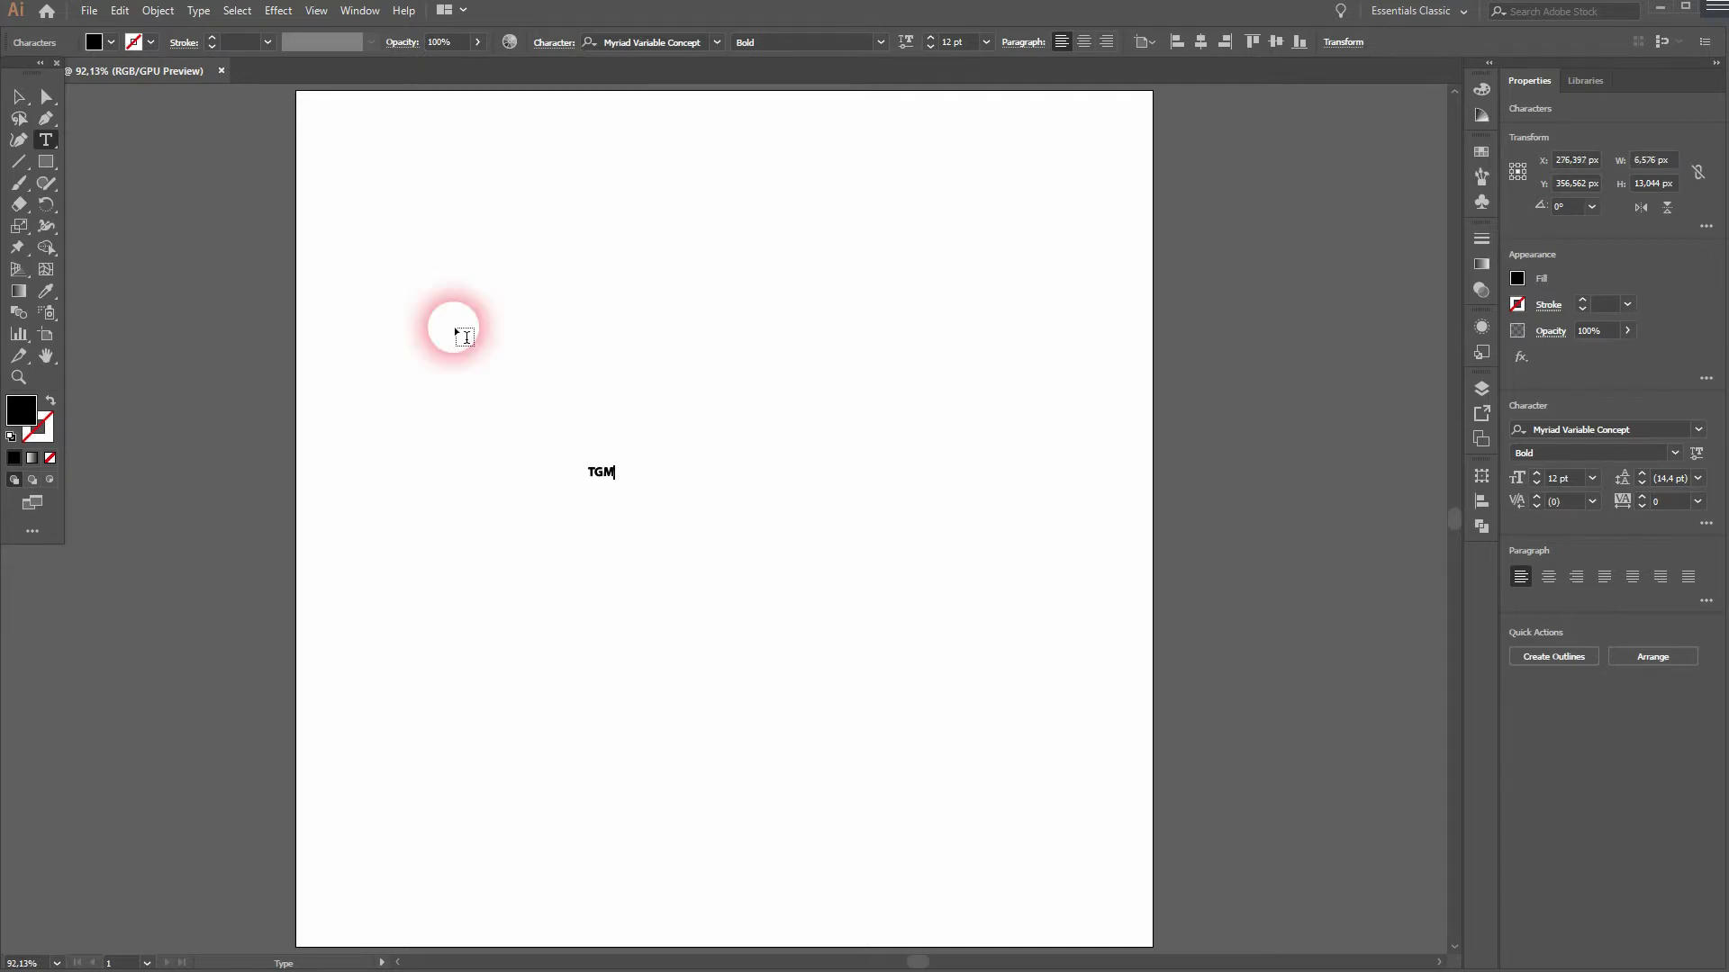
{"action": "left_click", "coordinate": [19, 96]}
{"action": "left_click_drag", "start_coordinate": [625, 470], "coordinate": [954, 329]}
{"action": "left_click_drag", "start_coordinate": [732, 469], "coordinate": [867, 541]}
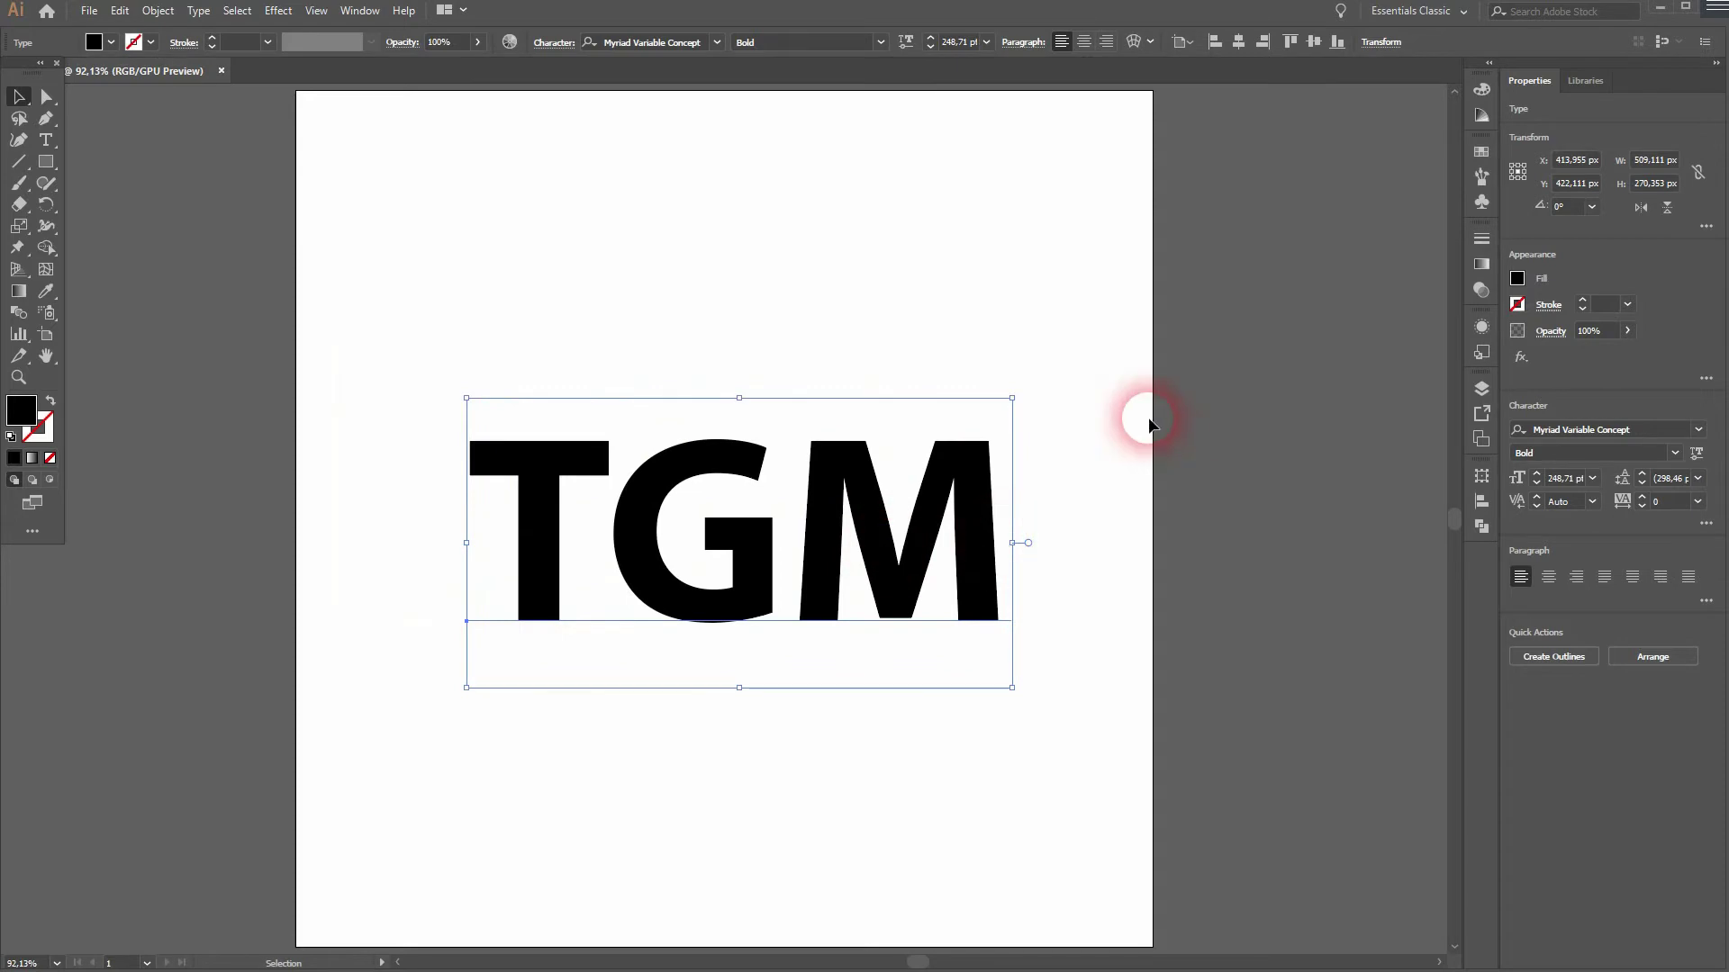
Set the TGM text to Myriad Variable Concept Bold and reselect it
{"action": "left_click", "coordinate": [1697, 431]}
{"action": "left_click", "coordinate": [1628, 493]}
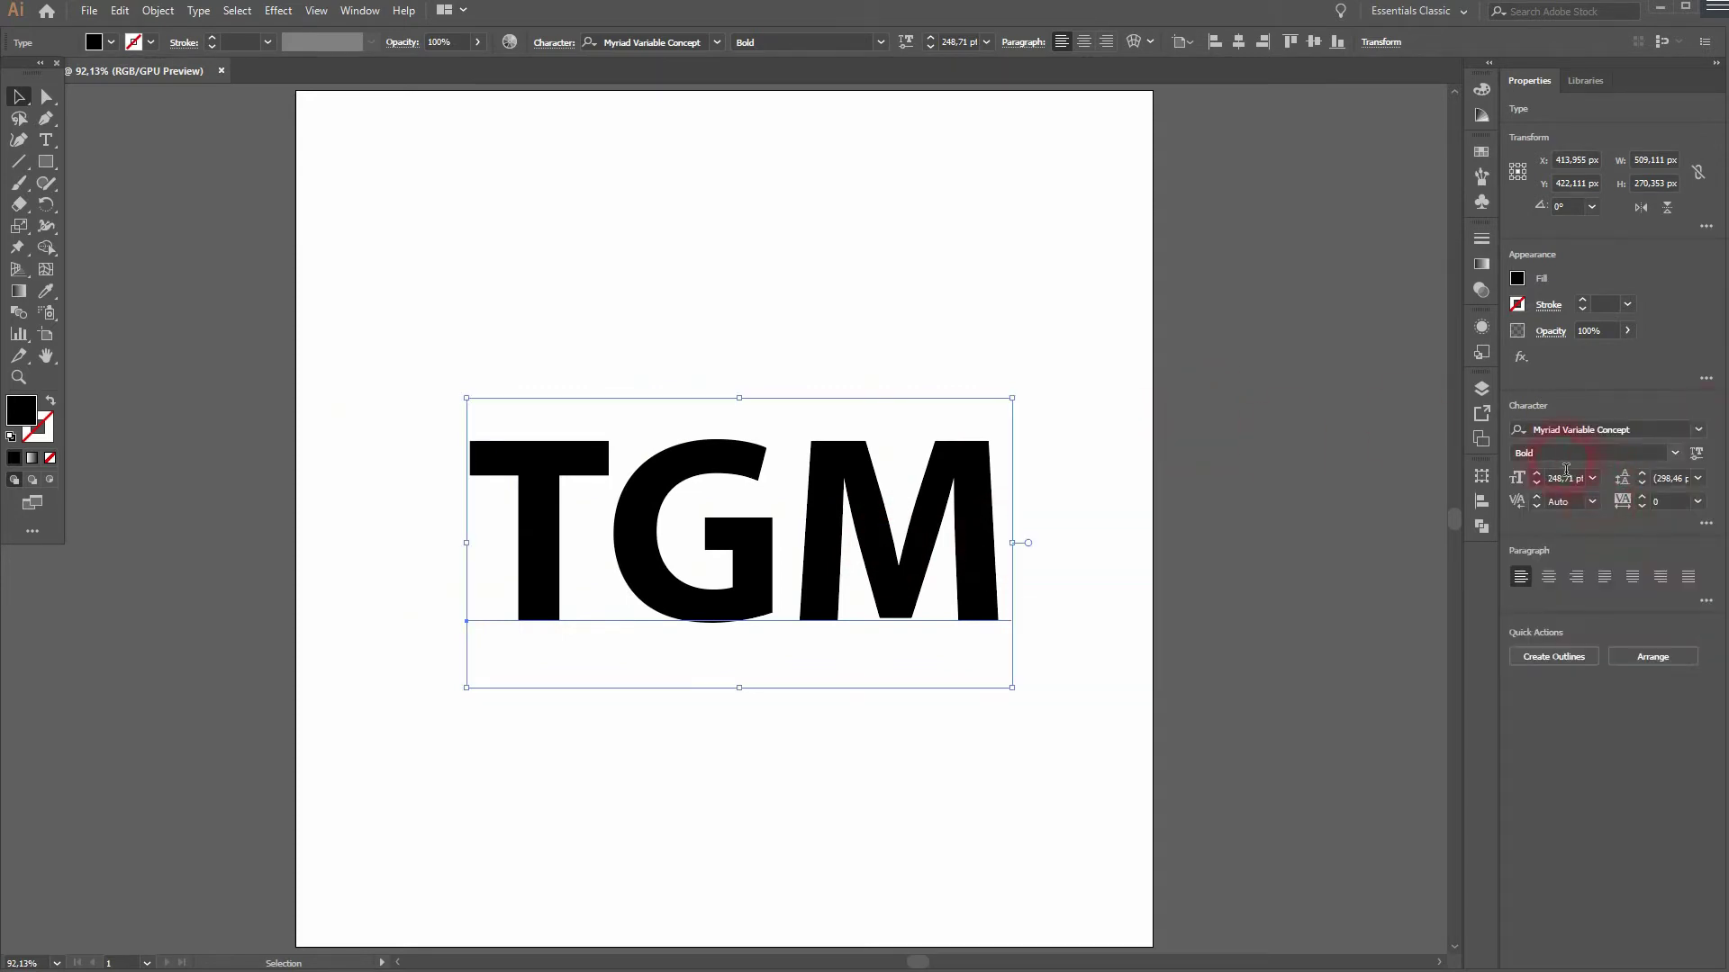
{"action": "left_click", "coordinate": [1557, 457]}
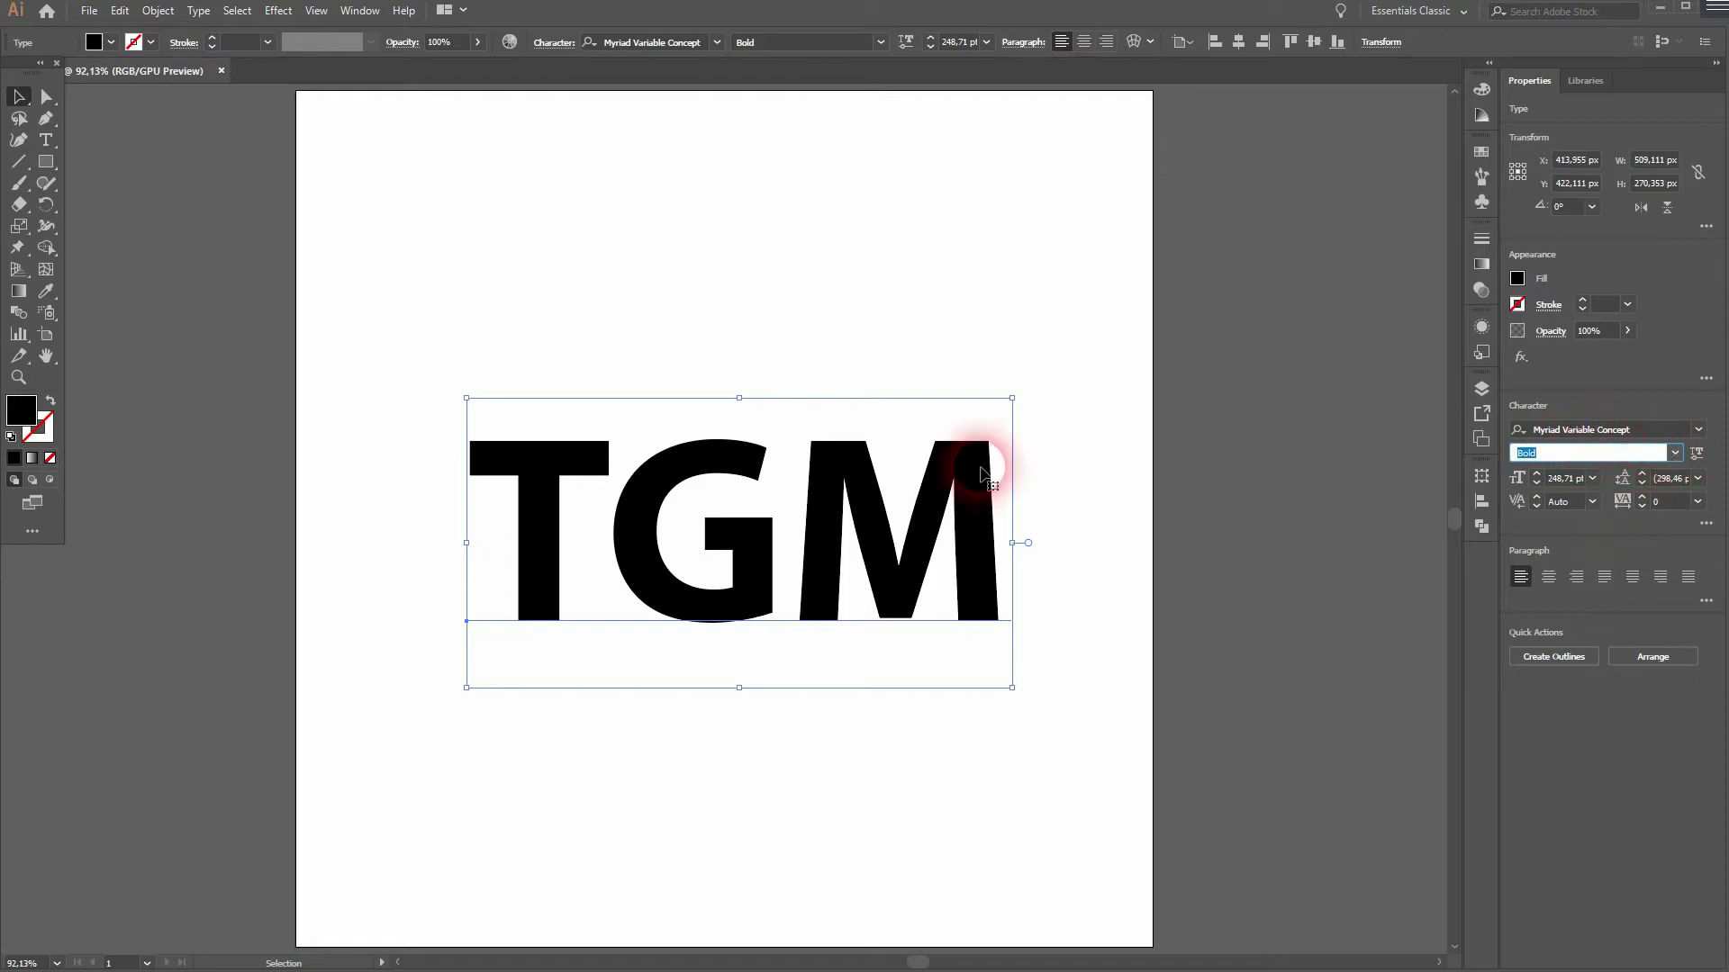
{"action": "left_click", "coordinate": [1034, 517]}
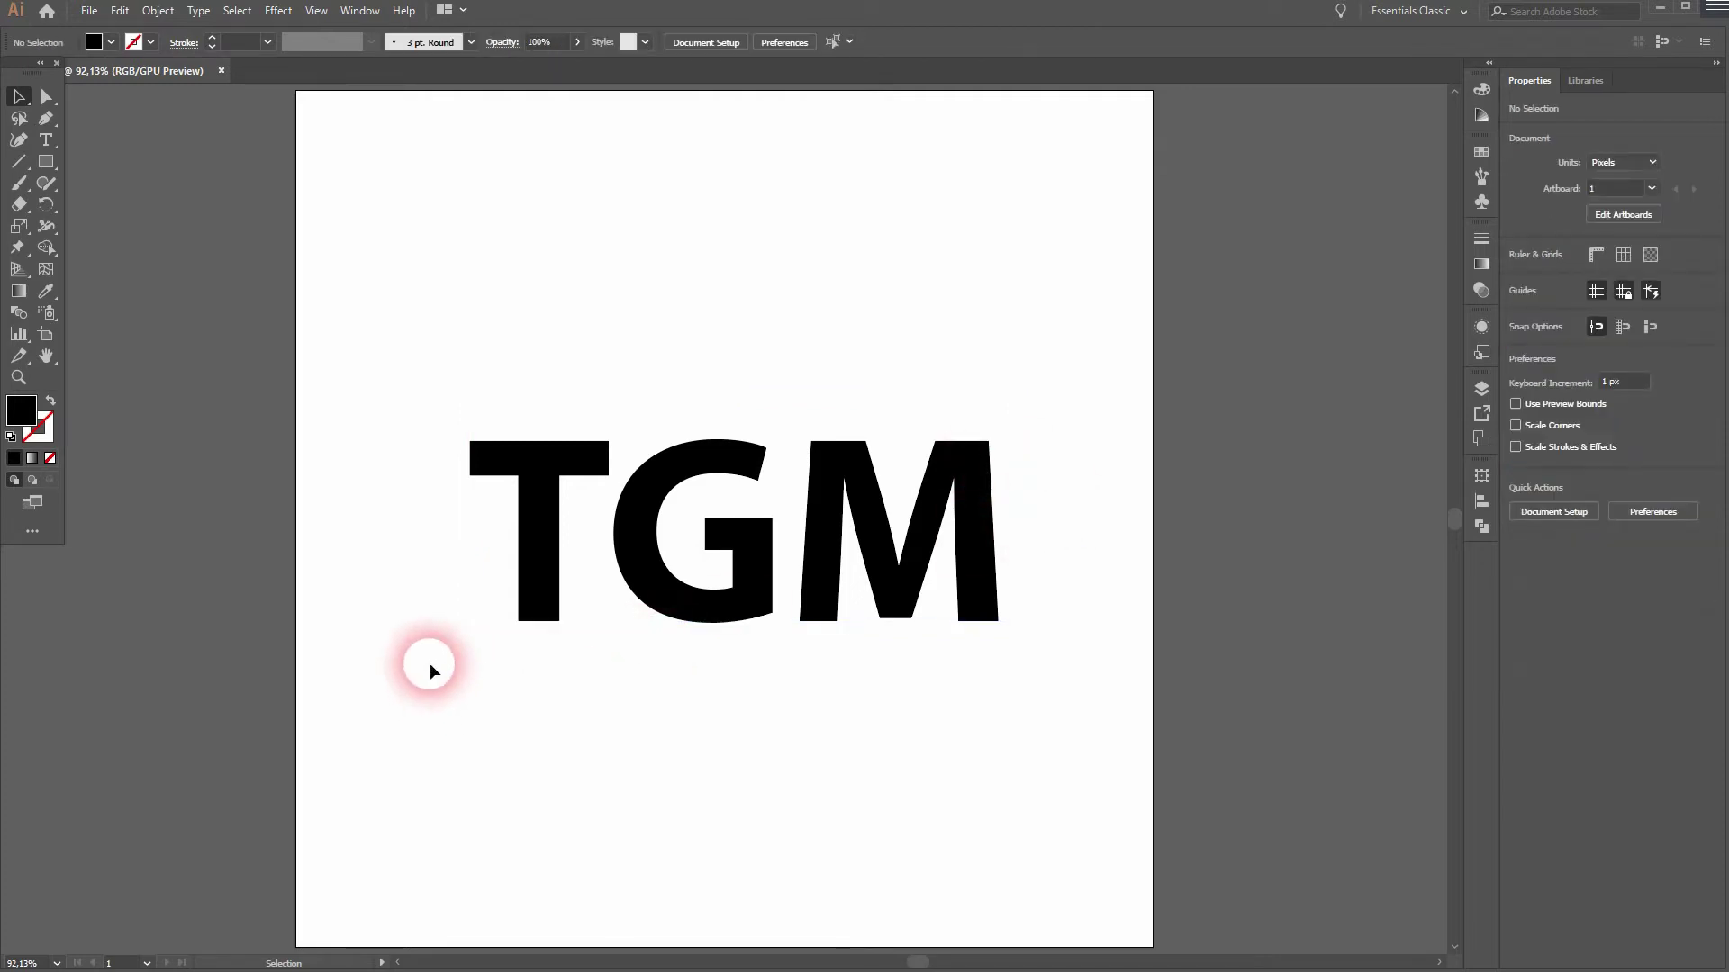
{"action": "left_click_drag", "start_coordinate": [430, 663], "coordinate": [711, 531]}
Apply Create Outlines to the TGM text, zoom in, view its anchor points, then deselect
{"action": "right_click", "coordinate": [977, 502]}
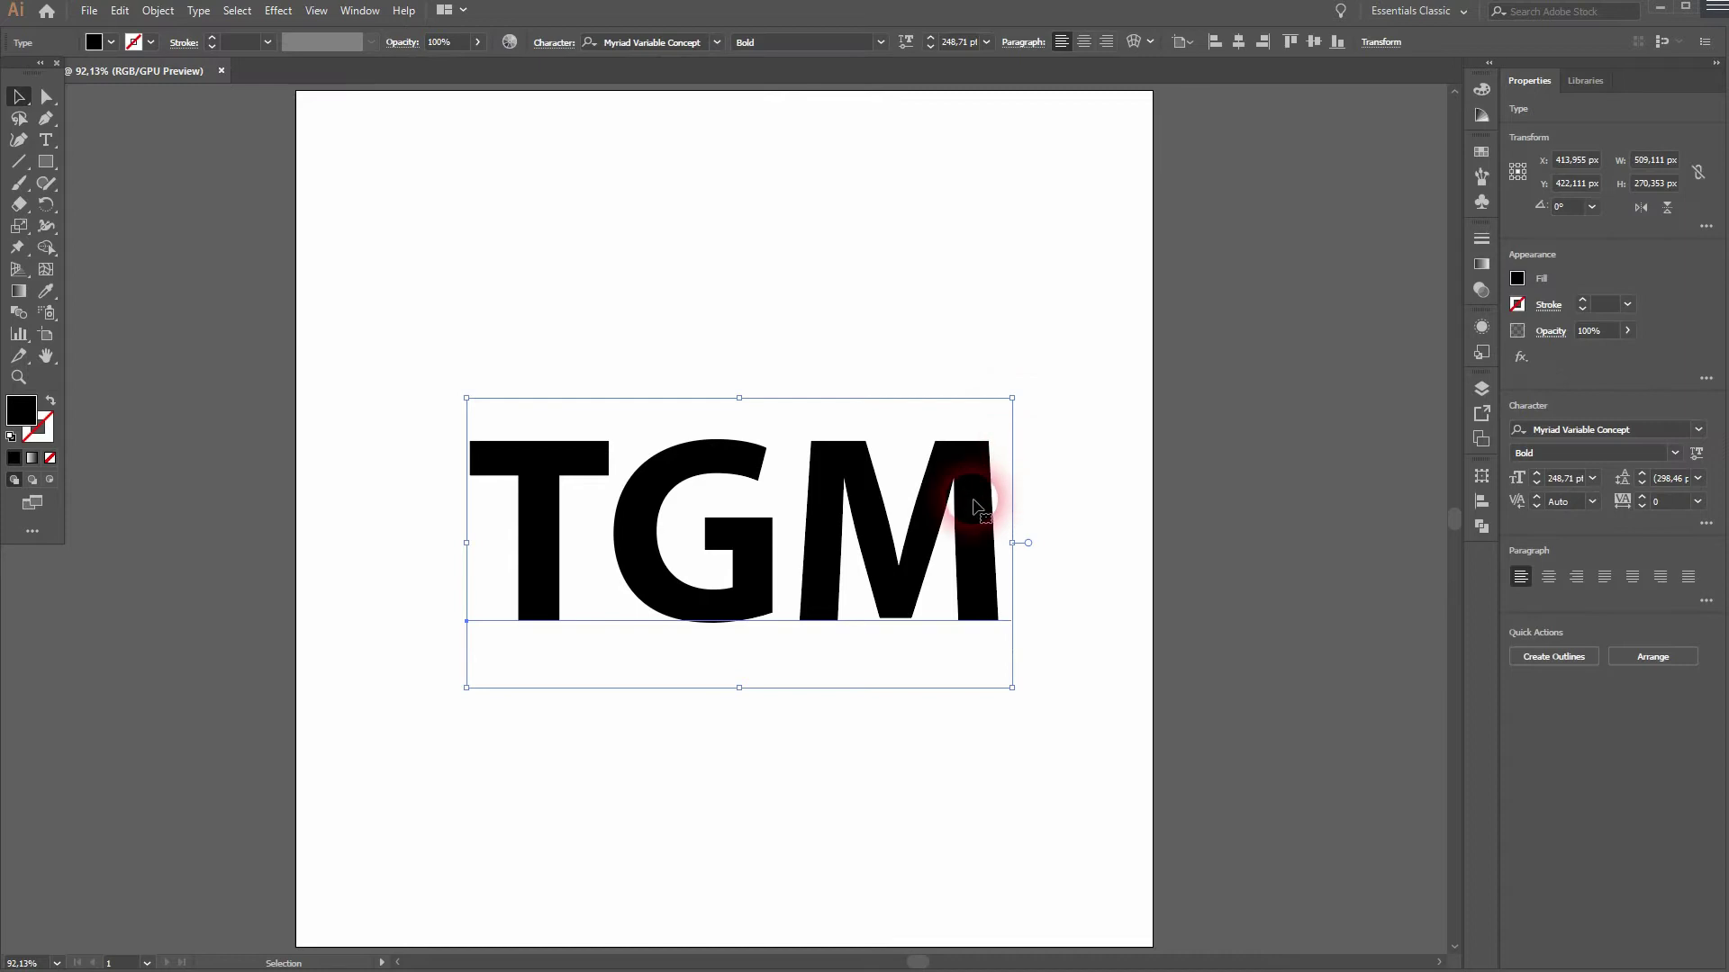
{"action": "left_click", "coordinate": [1073, 622]}
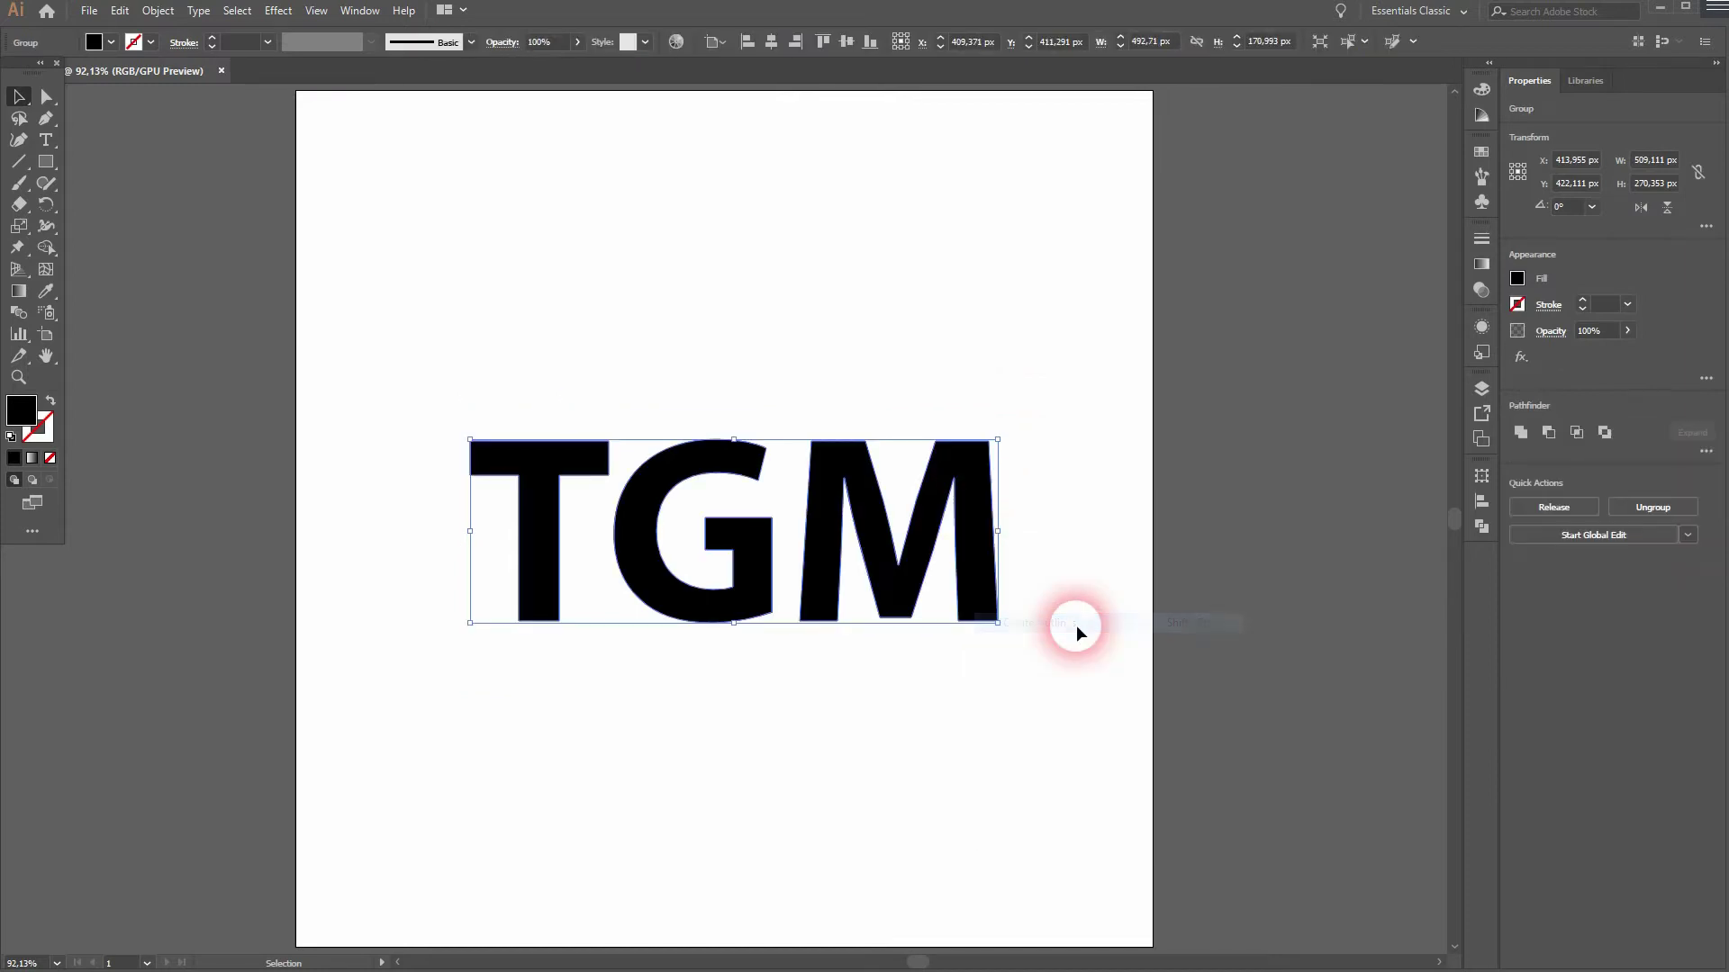
{"action": "scroll", "coordinate": [661, 528], "scroll_direction": "up", "scroll_amount": 2}
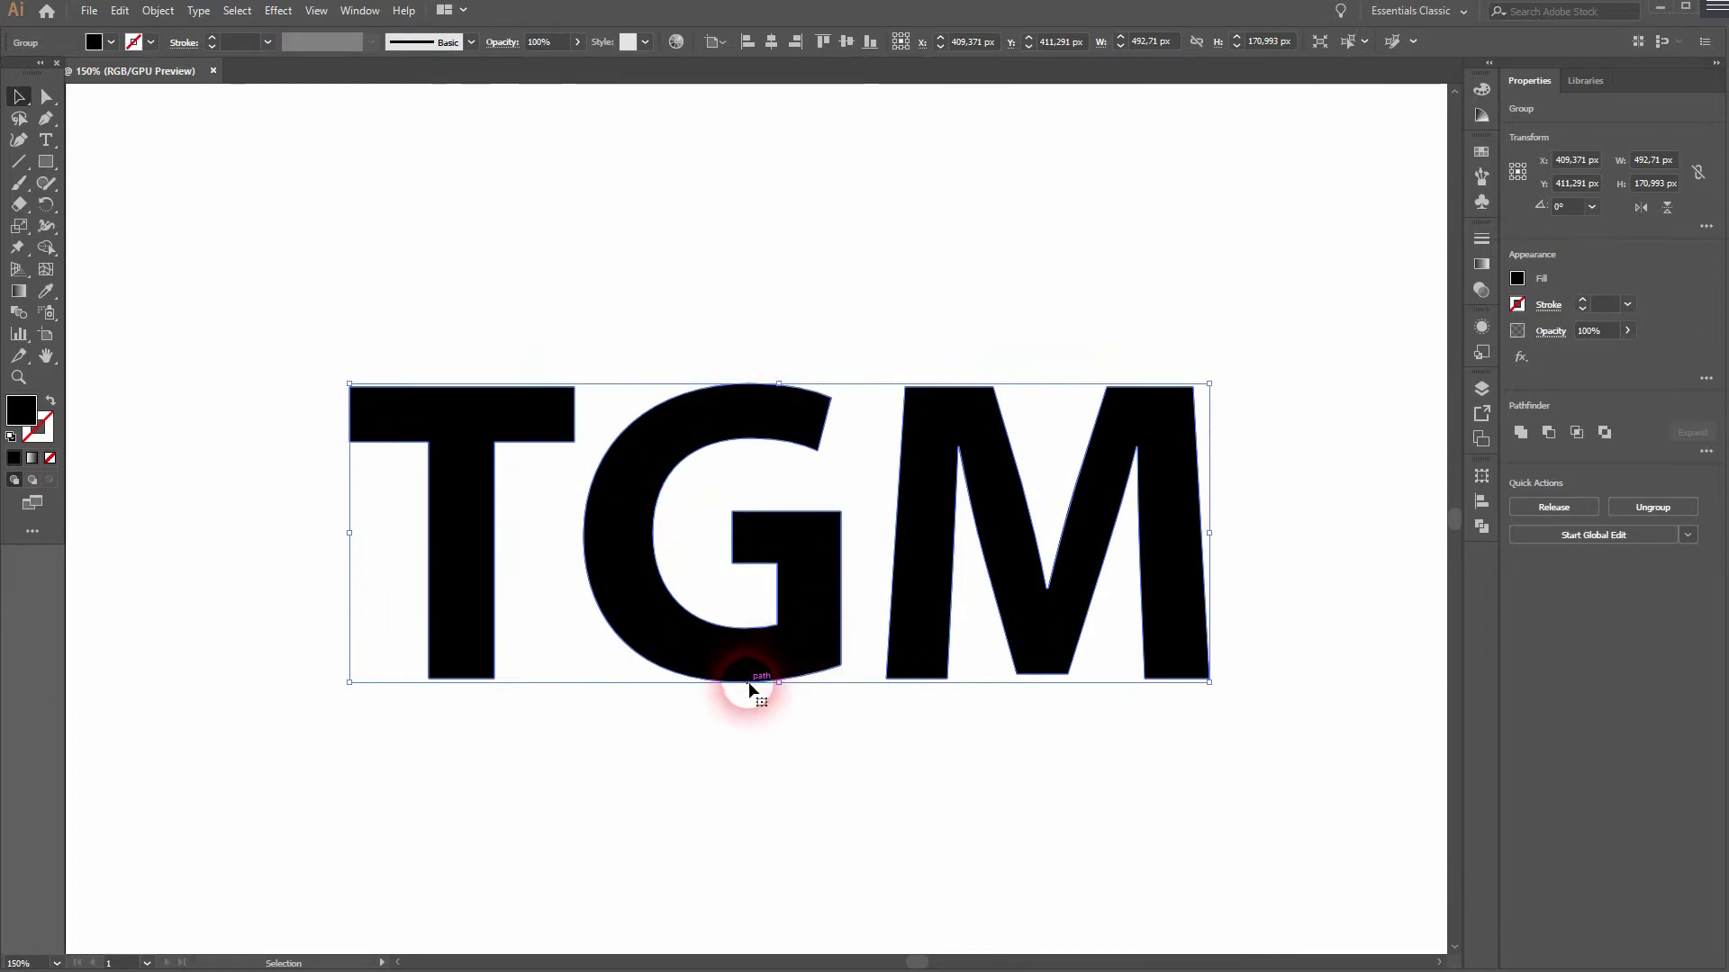
{"action": "key", "text": "a"}
{"action": "left_click", "coordinate": [844, 774]}
Draw a thin red-filled rectangle, about 624.5 × 14.8 px, across the letter tops
{"action": "key", "text": "v"}
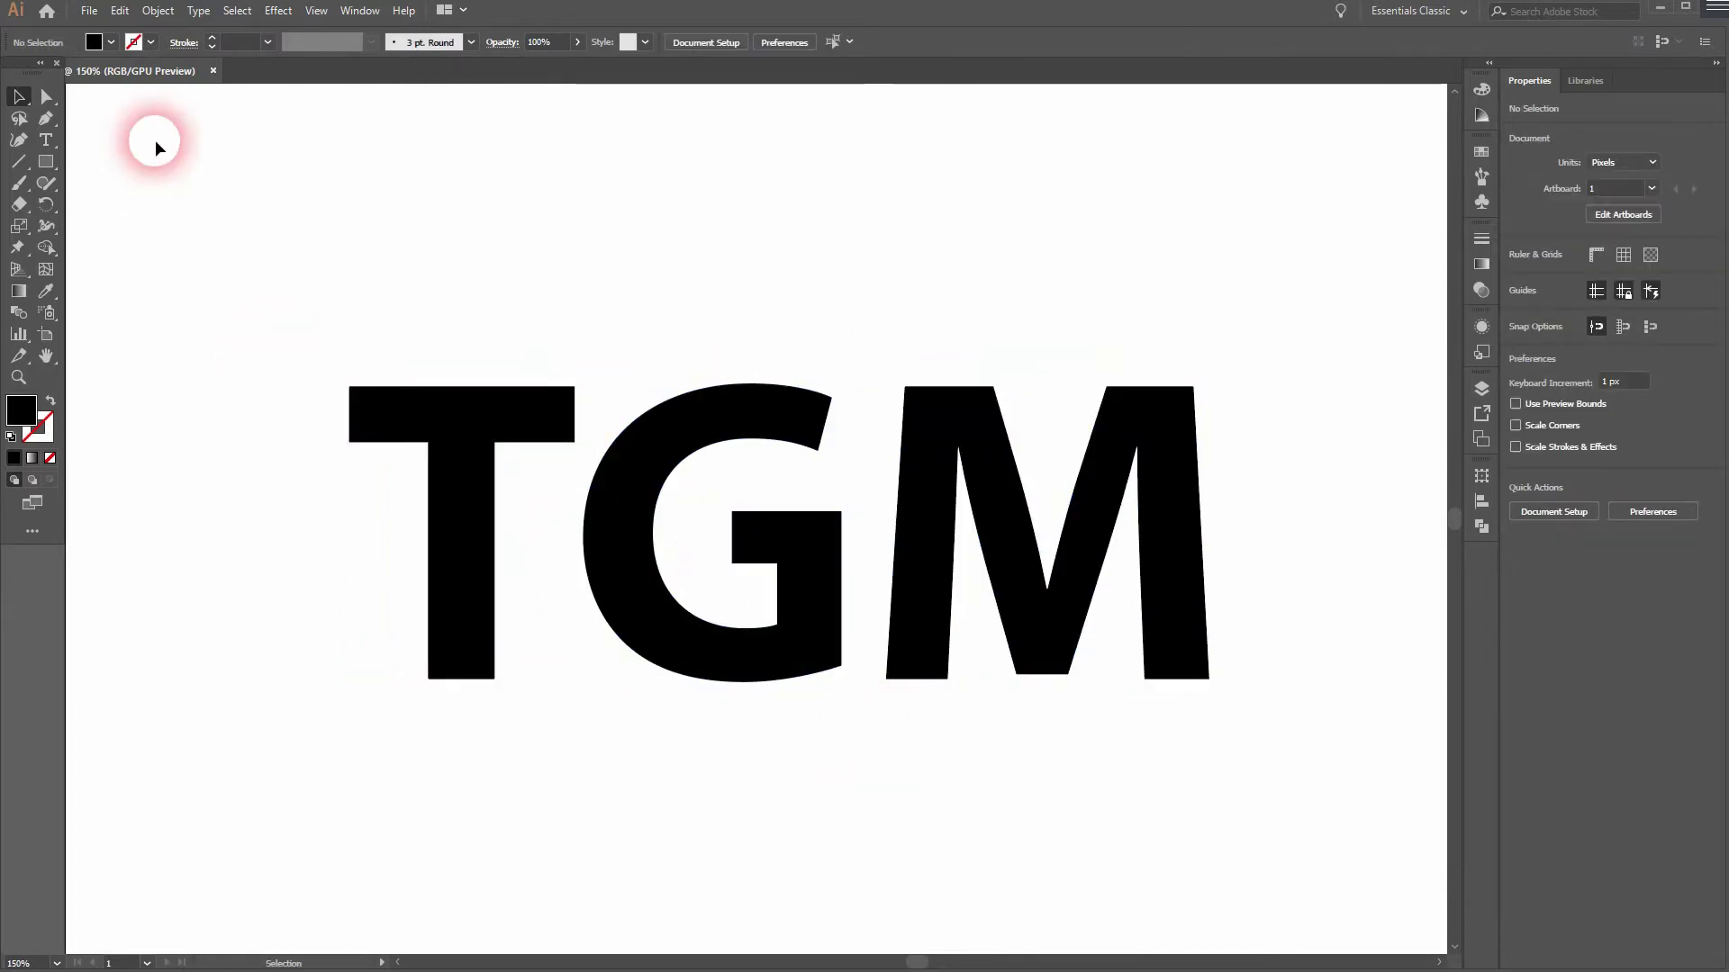
{"action": "left_click", "coordinate": [110, 43]}
{"action": "left_click", "coordinate": [79, 75]}
{"action": "left_click", "coordinate": [173, 279]}
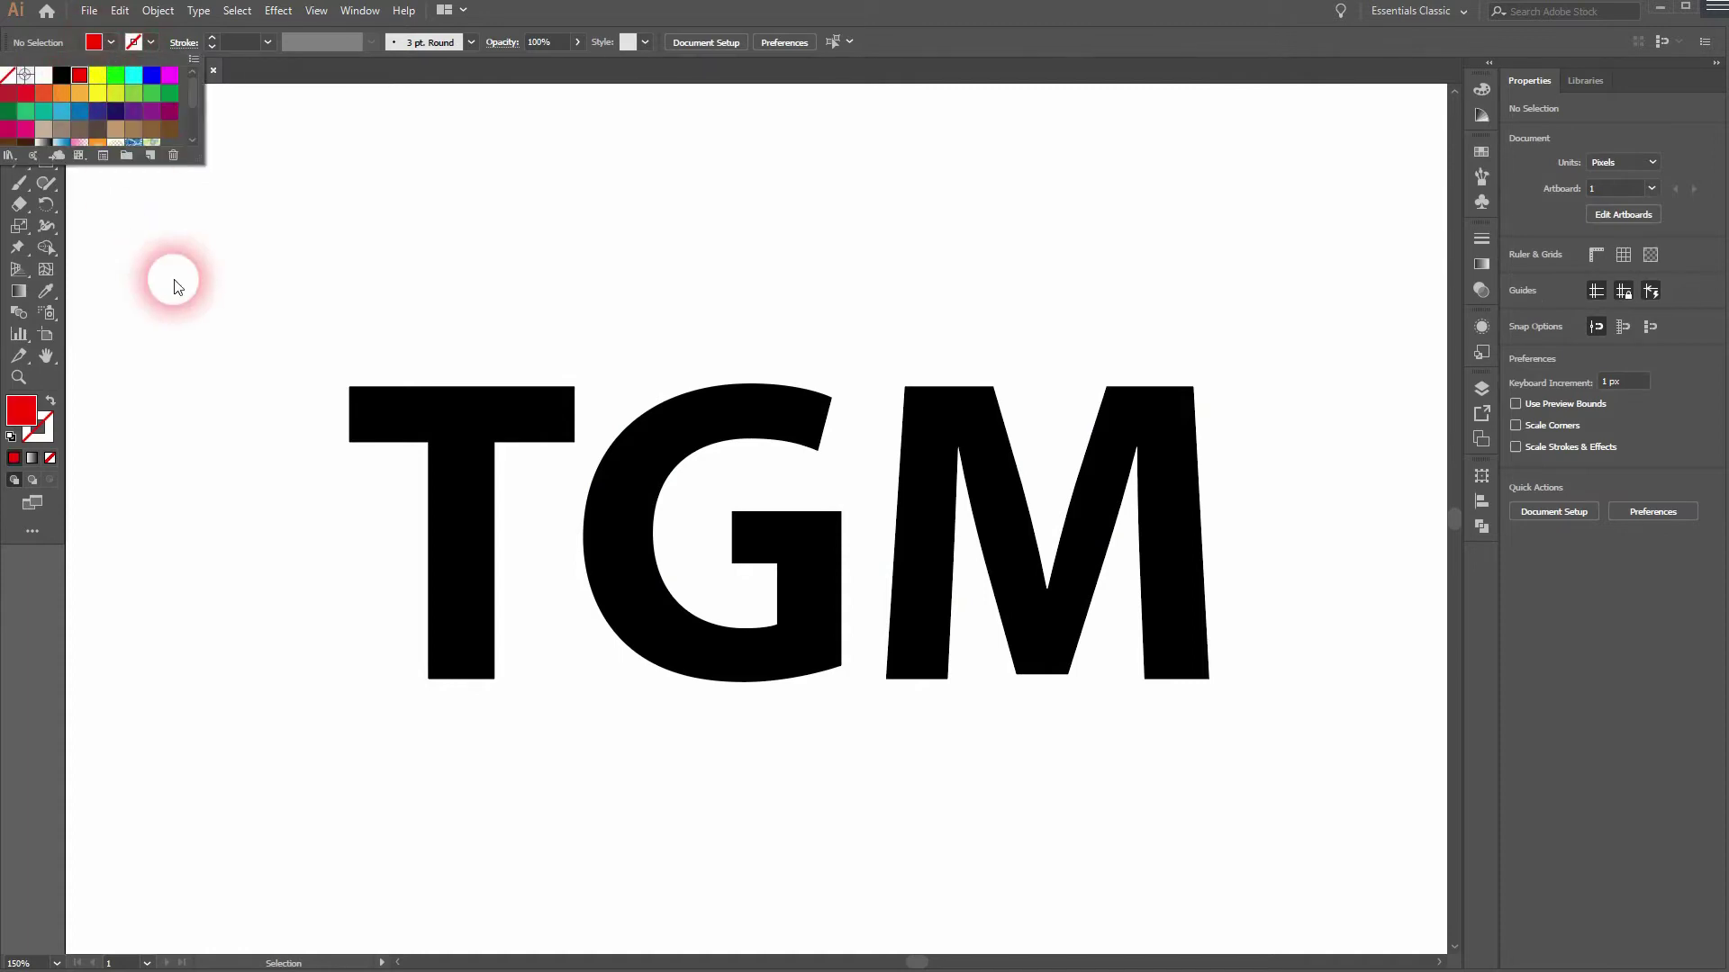
{"action": "left_click_drag", "start_coordinate": [46, 161], "coordinate": [120, 164]}
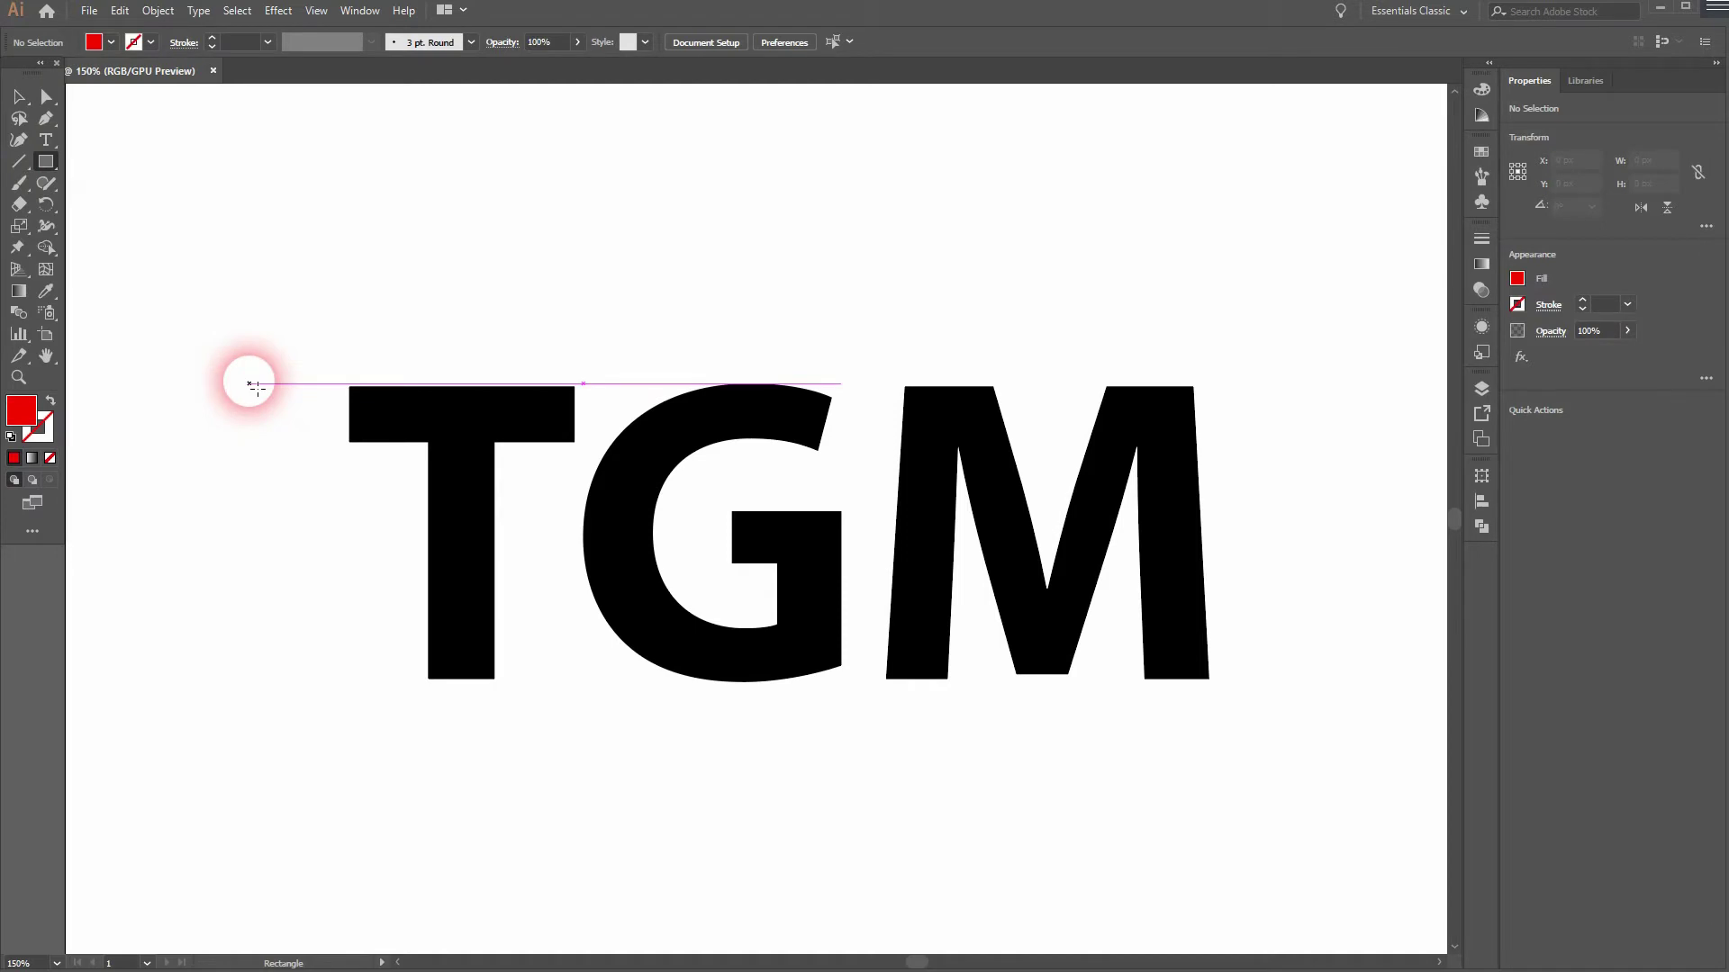
{"action": "left_click_drag", "start_coordinate": [249, 385], "coordinate": [1340, 409]}
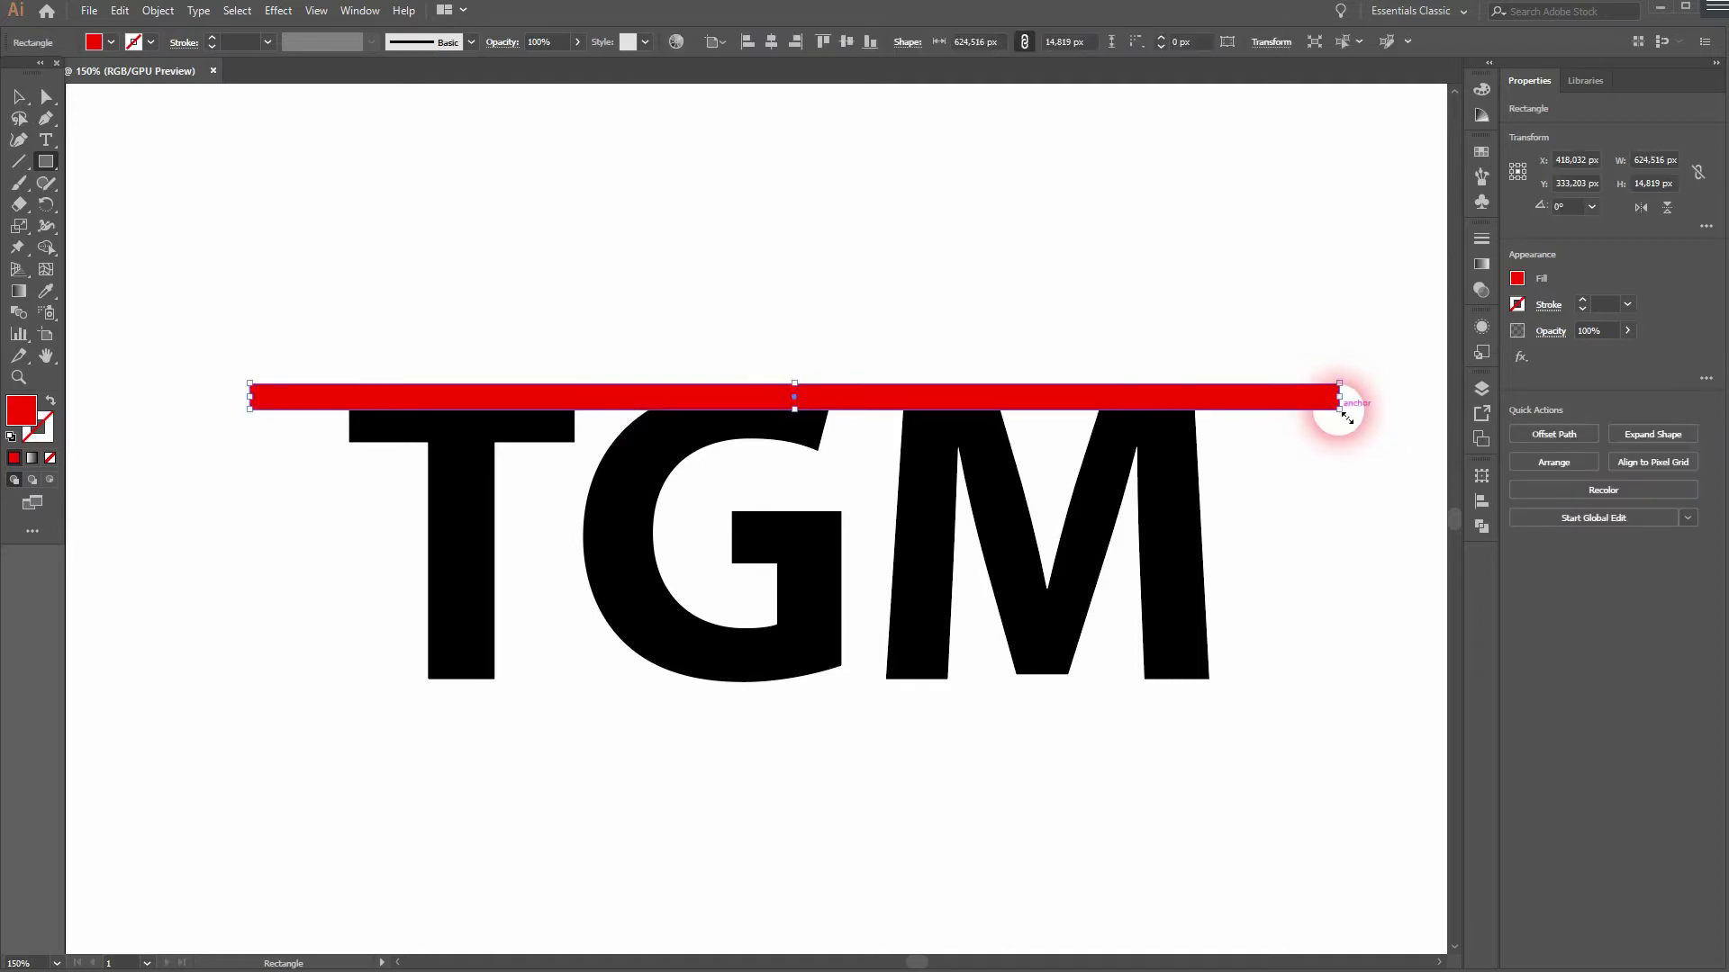
Copy the red bar straight down and repeat with Ctrl+D to stack bars over the letters
{"action": "key", "text": "v"}
{"action": "left_click", "coordinate": [849, 400]}
{"action": "mouse_move", "coordinate": [849, 402]}
{"action": "left_mouse_down"}
{"action": "mouse_move", "coordinate": [856, 450]}
{"action": "mouse_move", "coordinate": [972, 579]}
{"action": "mouse_move", "coordinate": [927, 541]}
{"action": "mouse_move", "coordinate": [885, 555]}
{"action": "mouse_move", "coordinate": [862, 430]}
{"action": "left_mouse_up"}
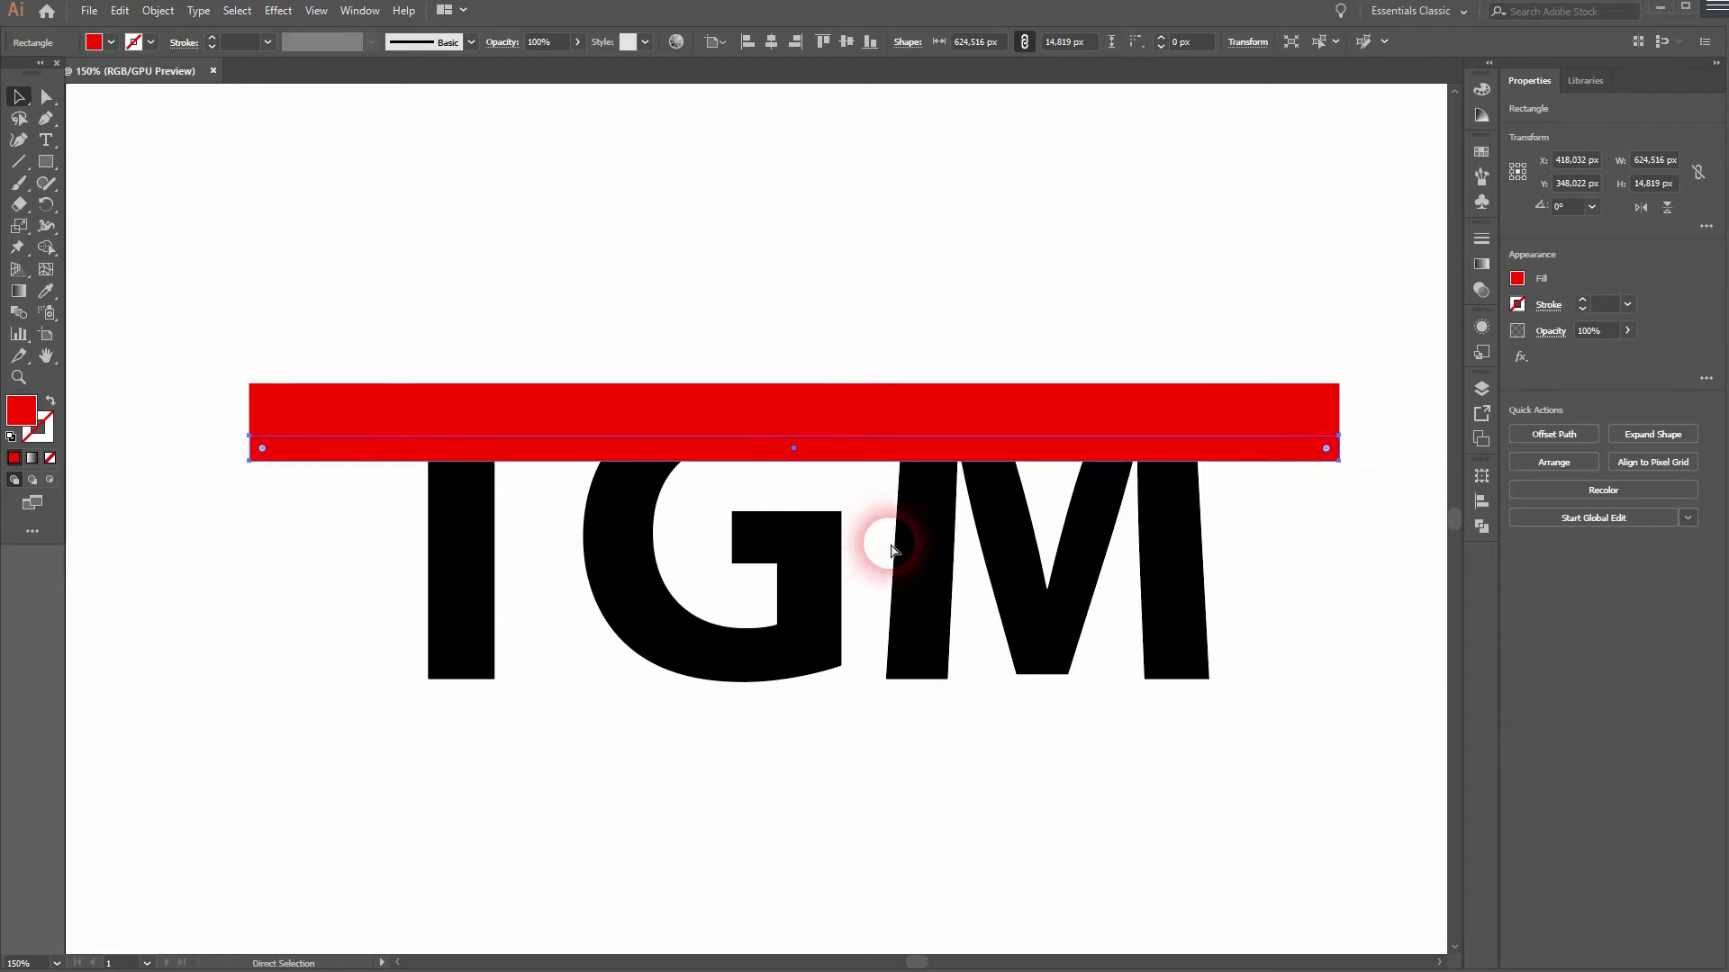
{"action": "key", "text": "ctrl+d"}
{"action": "key", "text": "ctrl+d"}
{"action": "key", "text": "ctrl+d"}
{"action": "key", "text": "ctrl+d"}
{"action": "key", "text": "ctrl+d"}
{"action": "key", "text": "ctrl+d"}
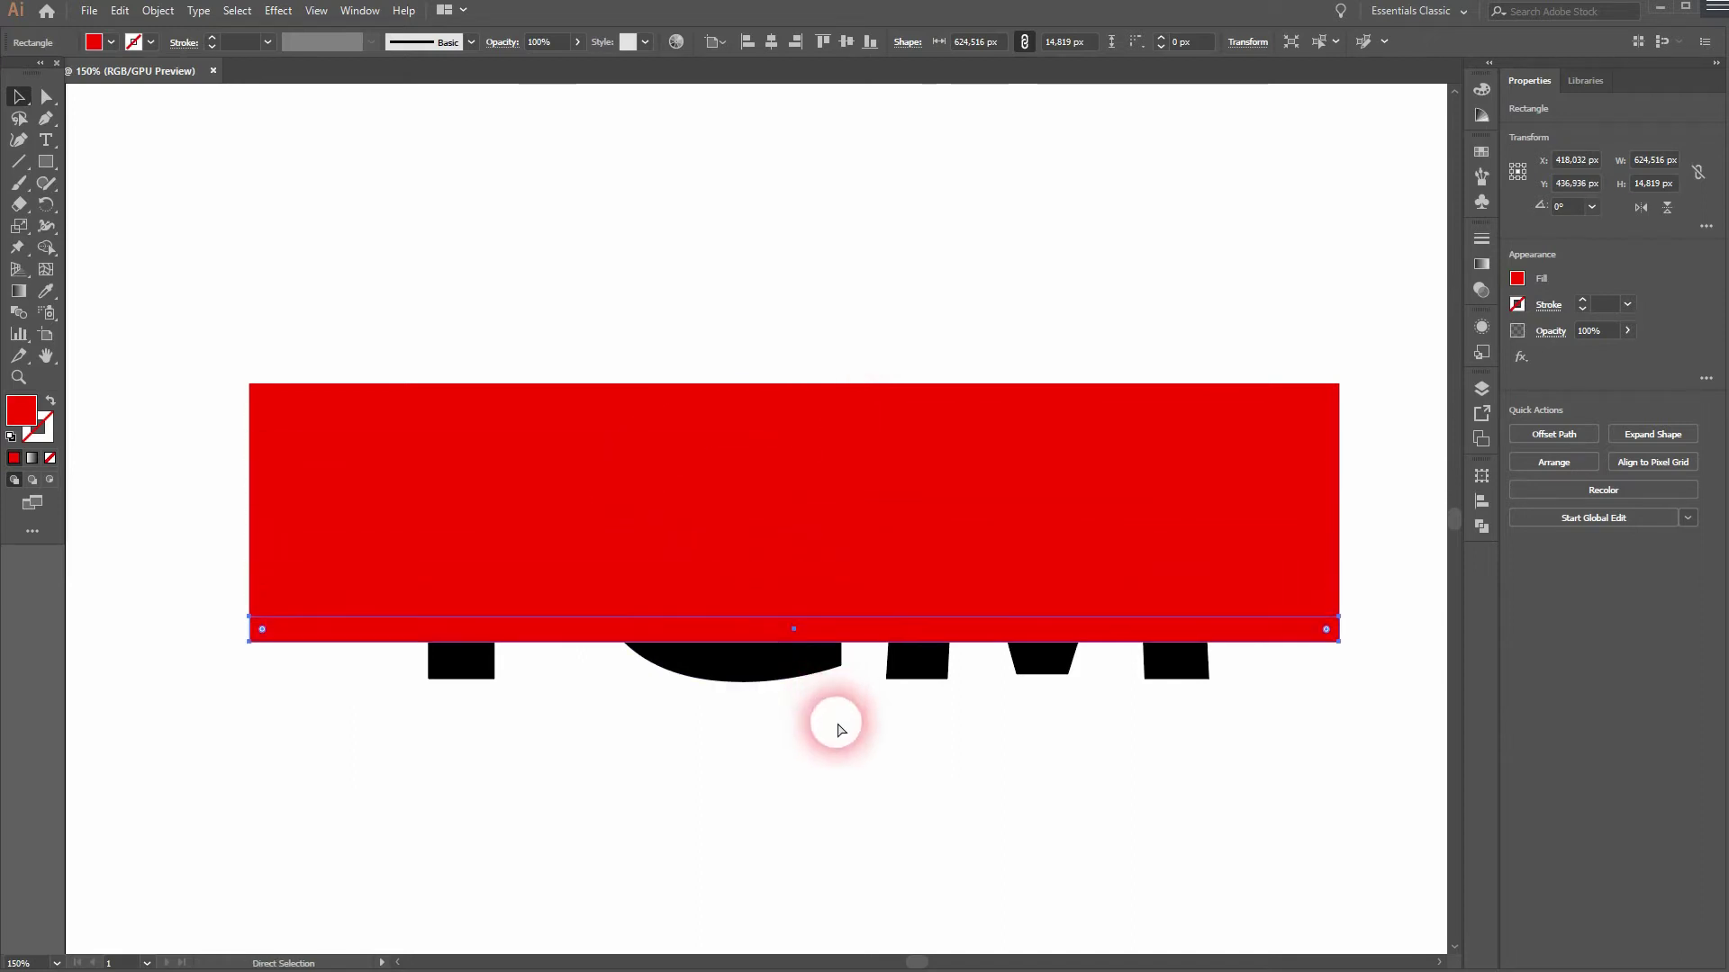
{"action": "key", "text": "ctrl+d"}
{"action": "key", "text": "ctrl+d"}
{"action": "key", "text": "ctrl+d"}
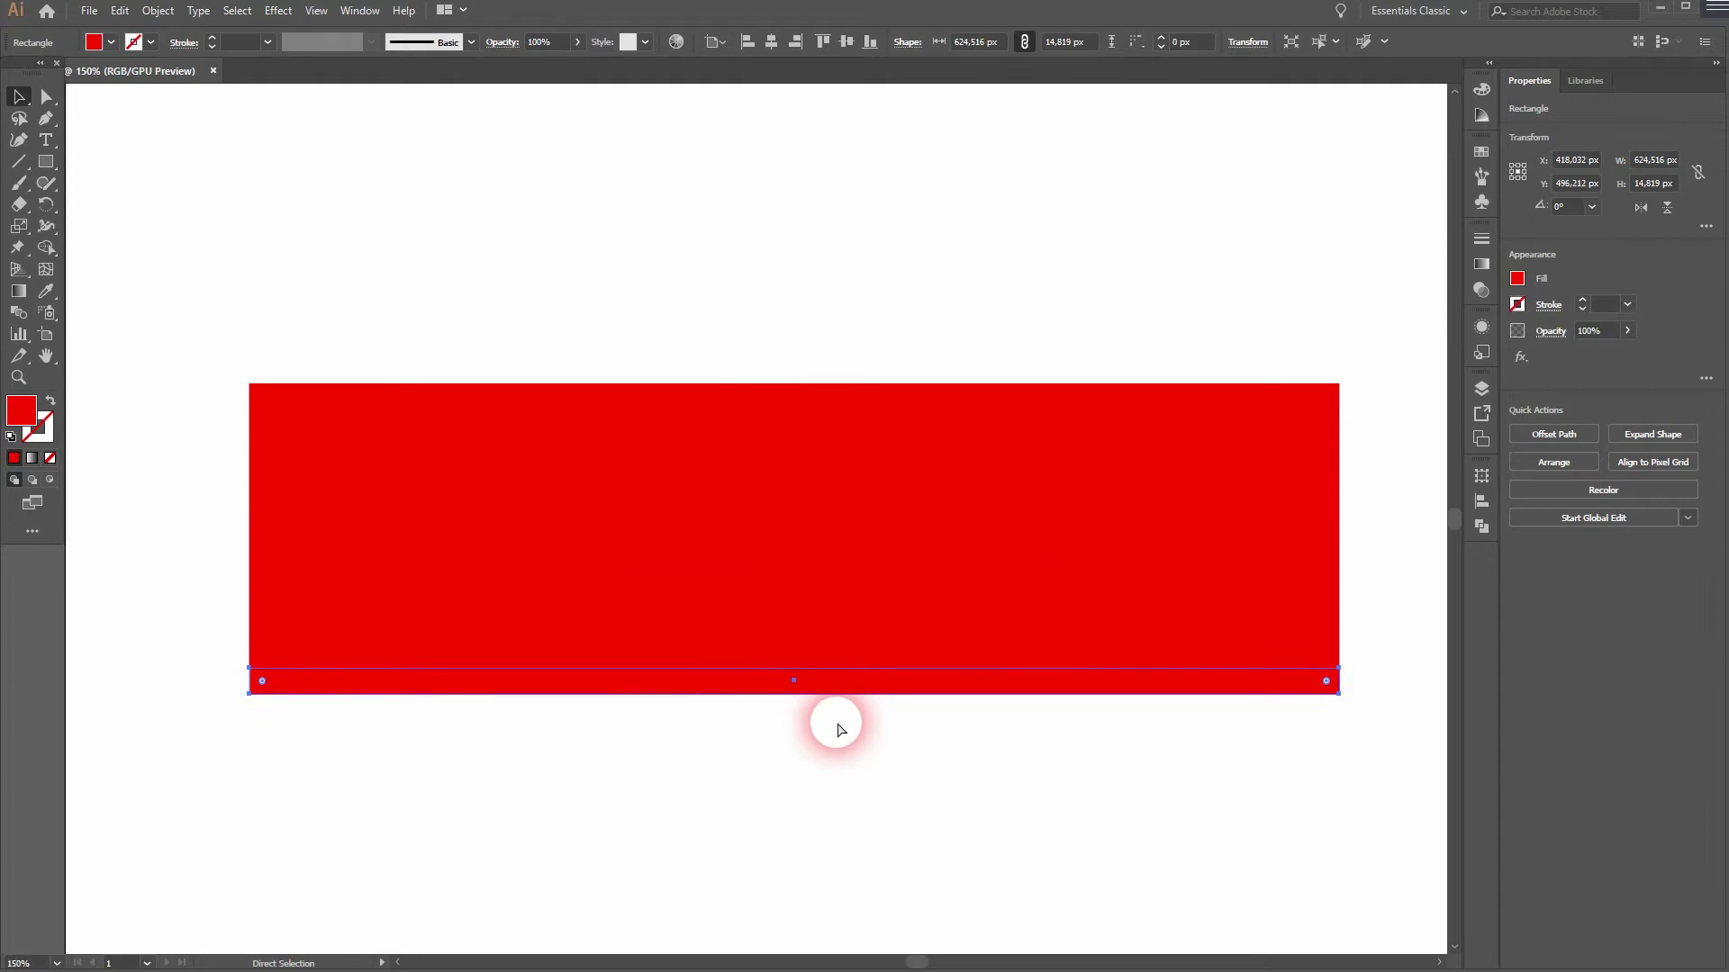
{"action": "key", "text": "ctrl+d"}
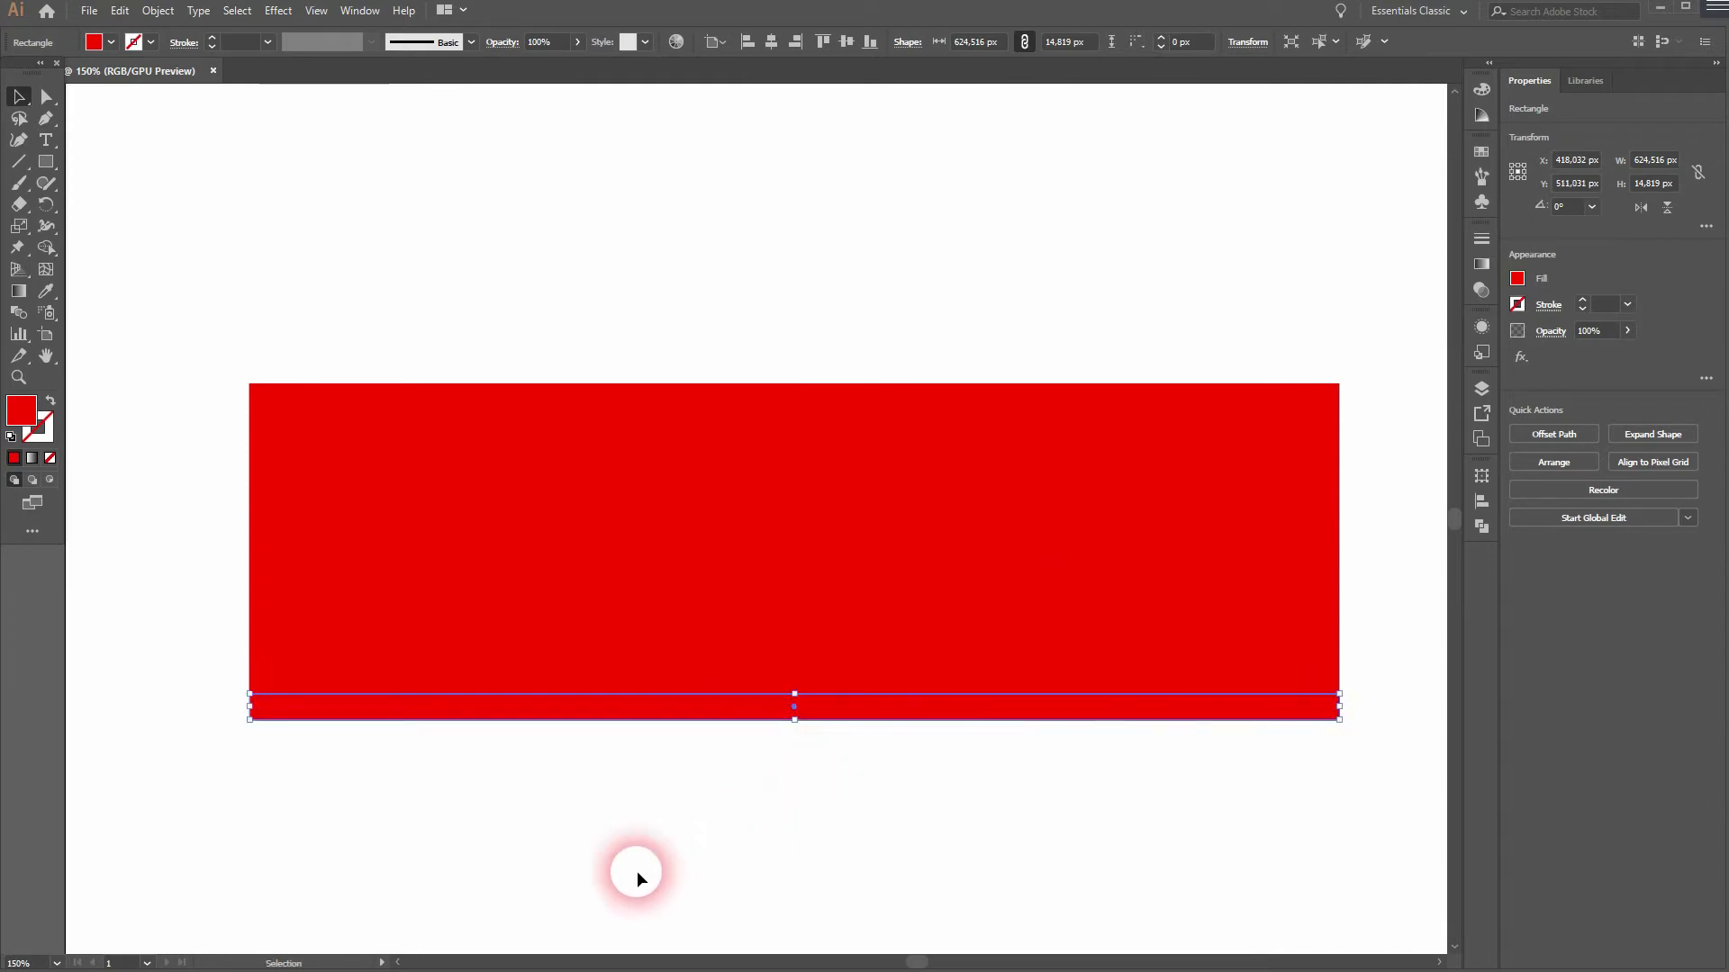
Marquee-select only the stacked red bars, leaving the letters unselected
{"action": "left_click", "coordinate": [536, 874]}
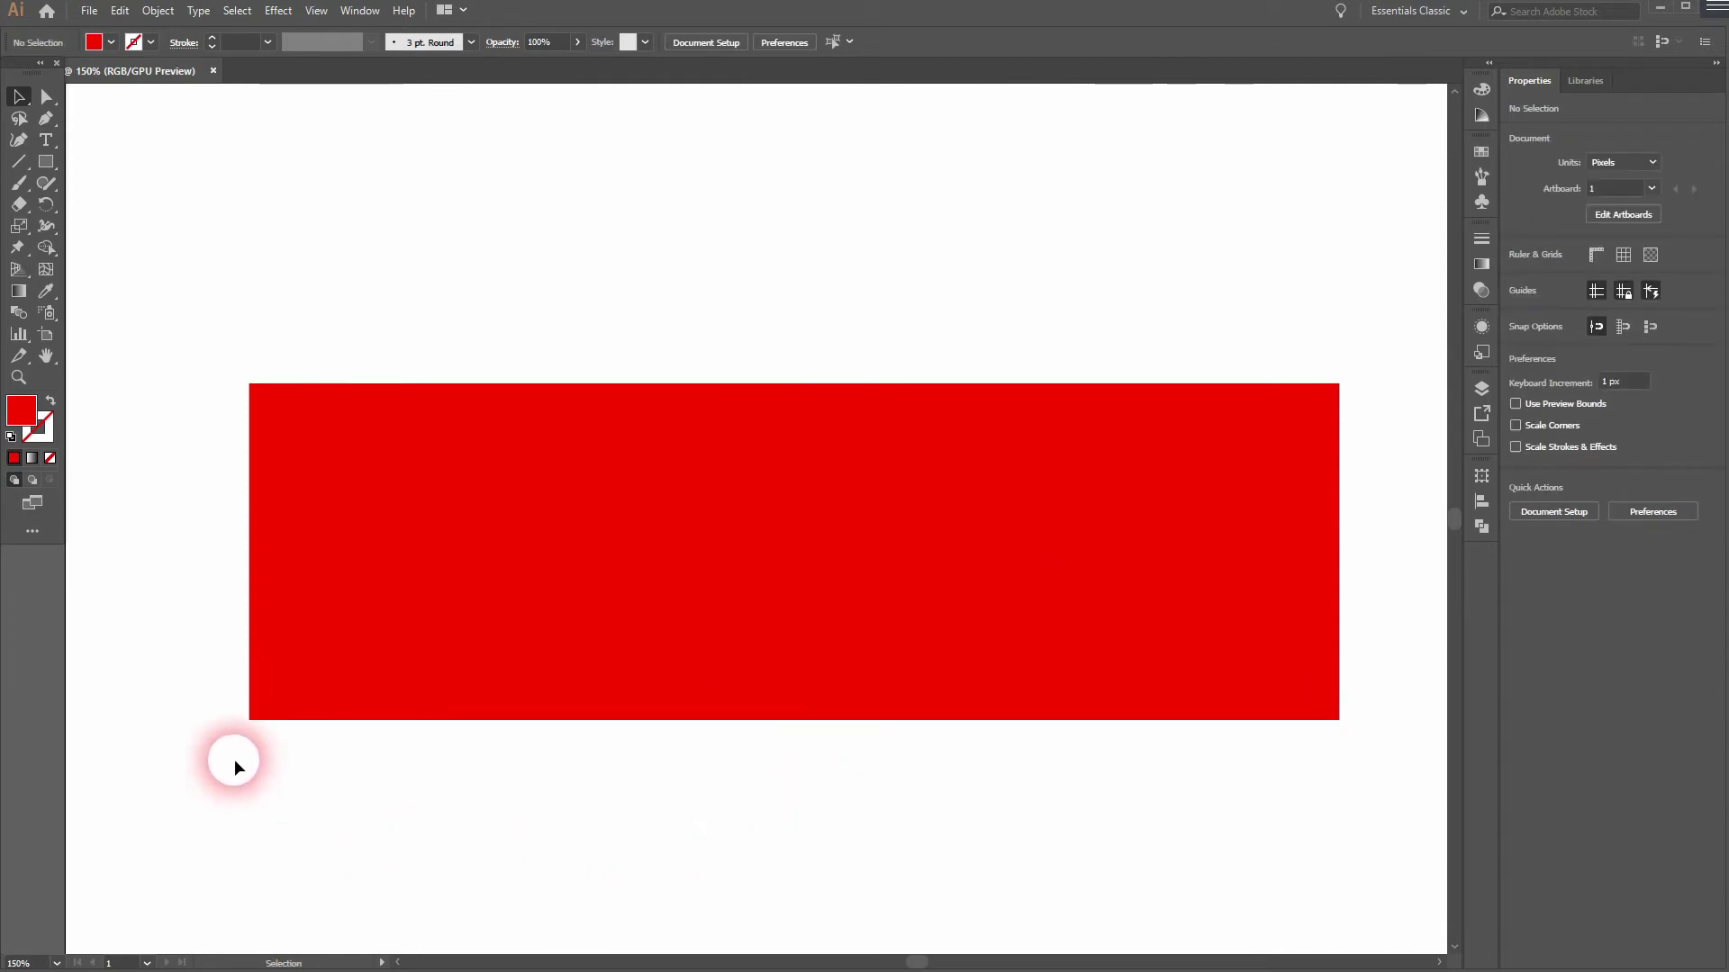
{"action": "left_click_drag", "start_coordinate": [234, 759], "coordinate": [1229, 192]}
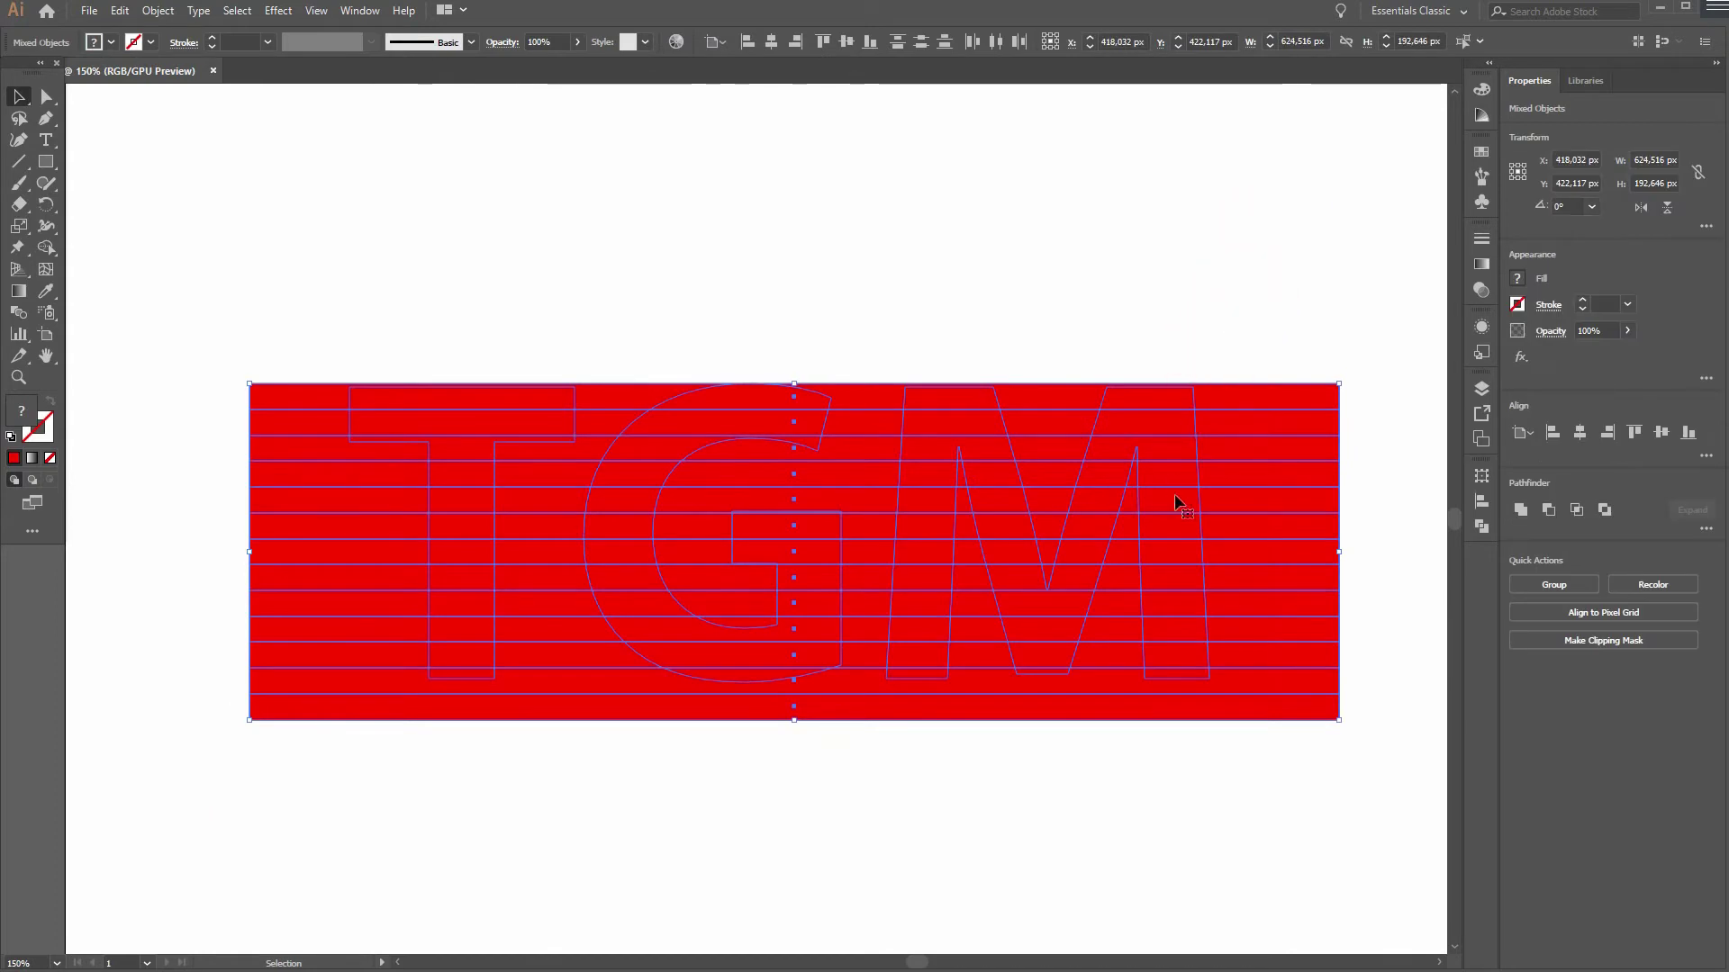
{"action": "left_click_drag", "start_coordinate": [208, 770], "coordinate": [279, 385]}
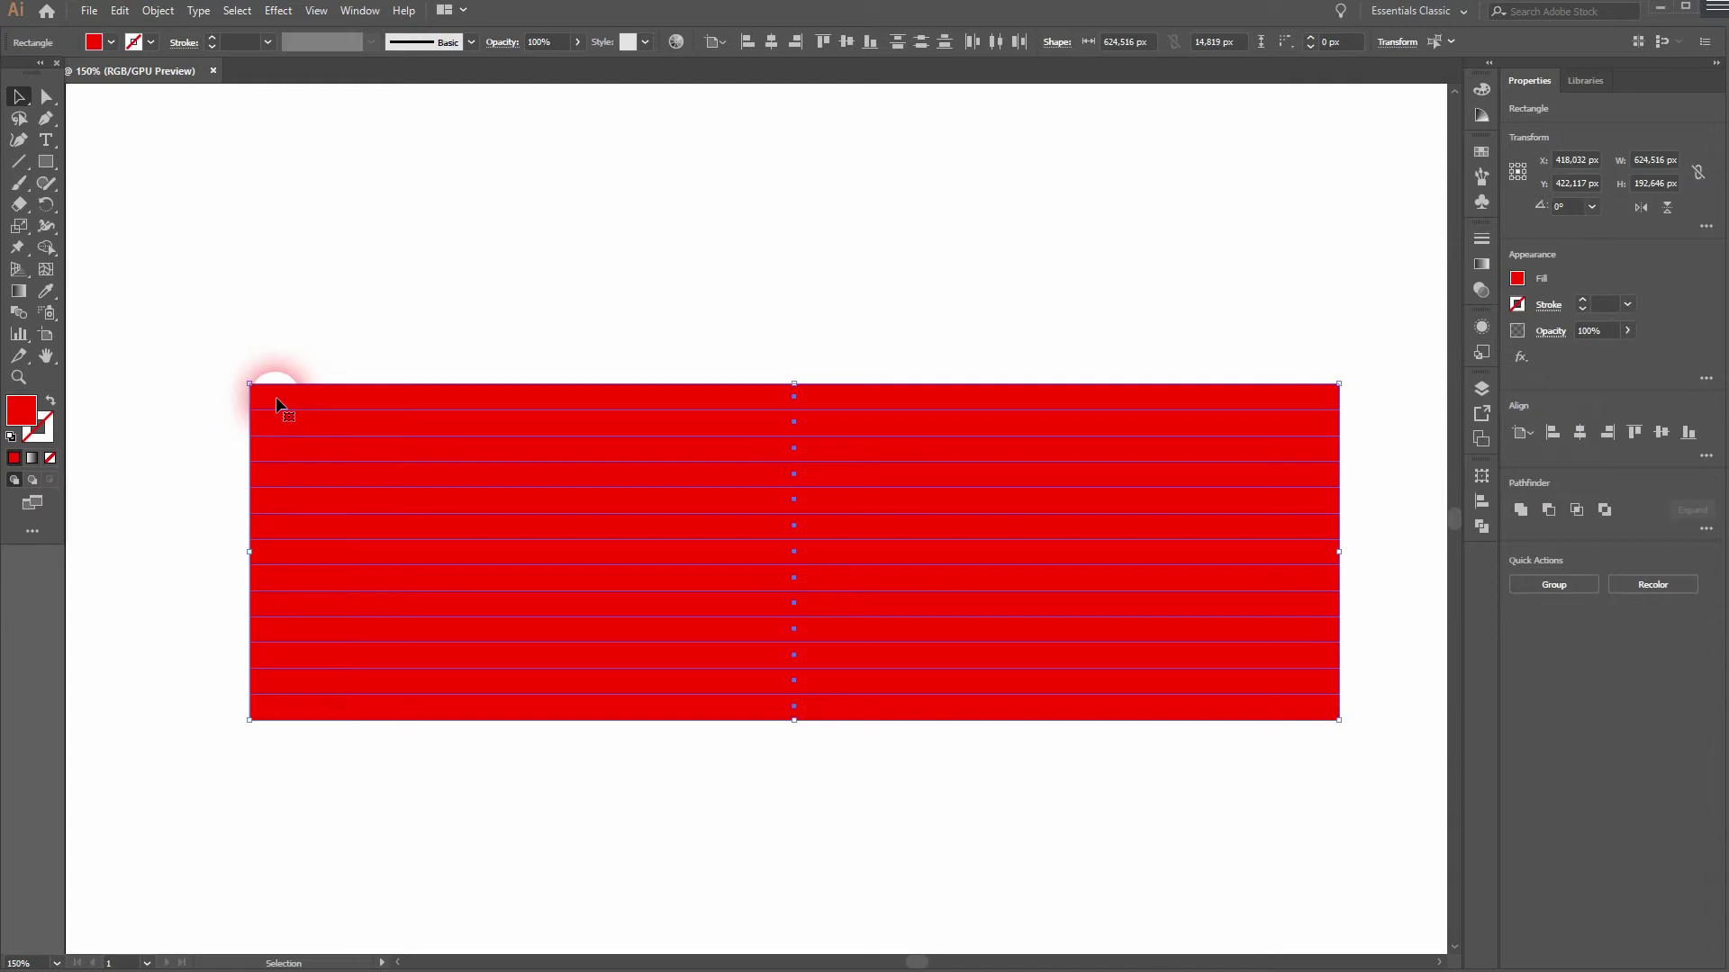
Send the red bars to the back behind the TGM letters
{"action": "right_click", "coordinate": [278, 405]}
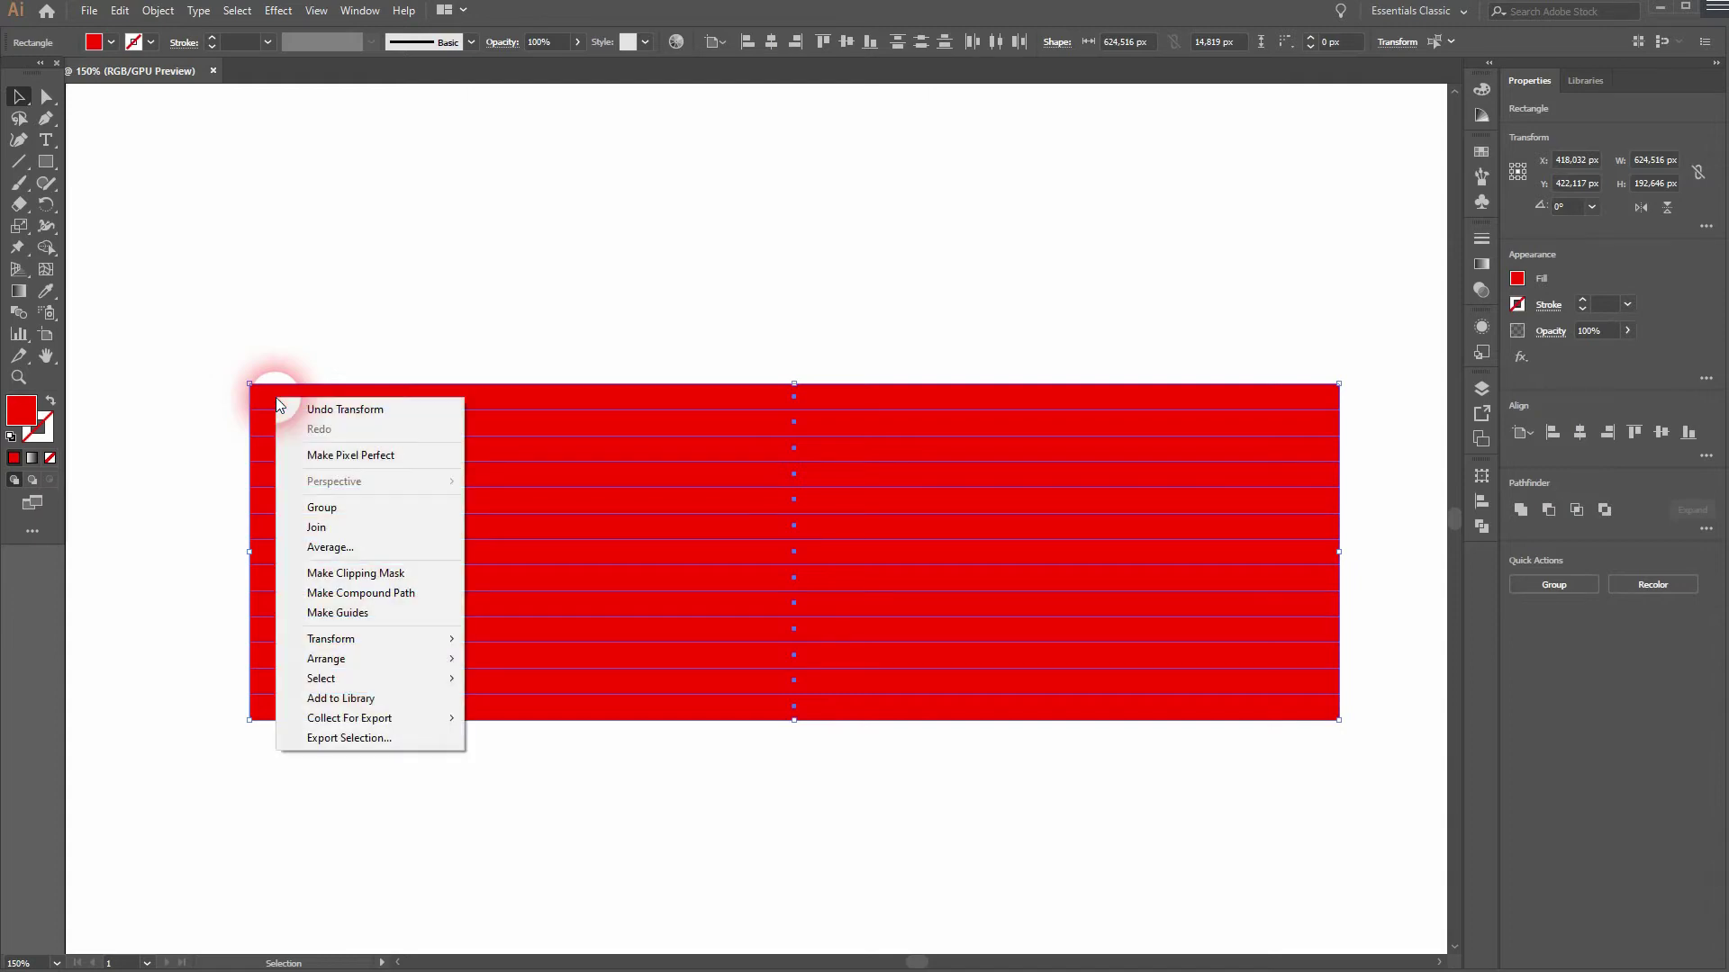
{"action": "mouse_move", "coordinate": [415, 667]}
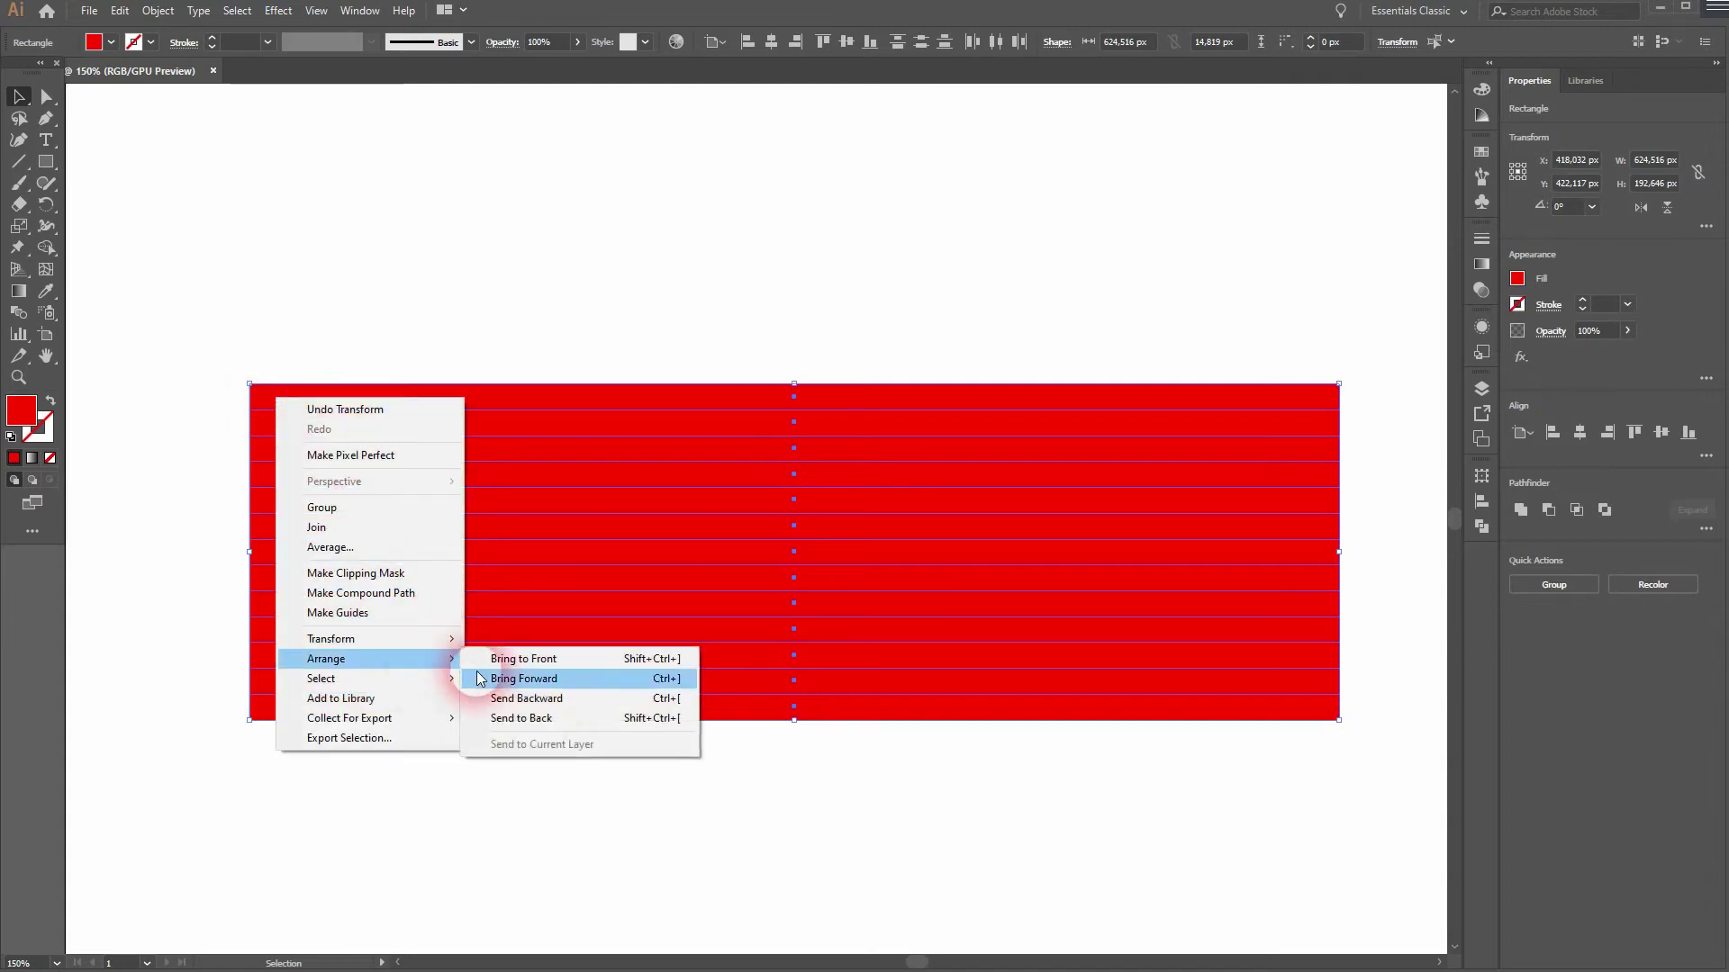
{"action": "left_click", "coordinate": [549, 725]}
{"action": "left_click", "coordinate": [601, 838]}
Stretch the TGM letters down to the bars' bottom edge, about 555.1 × 192.6 px
{"action": "left_click", "coordinate": [632, 557]}
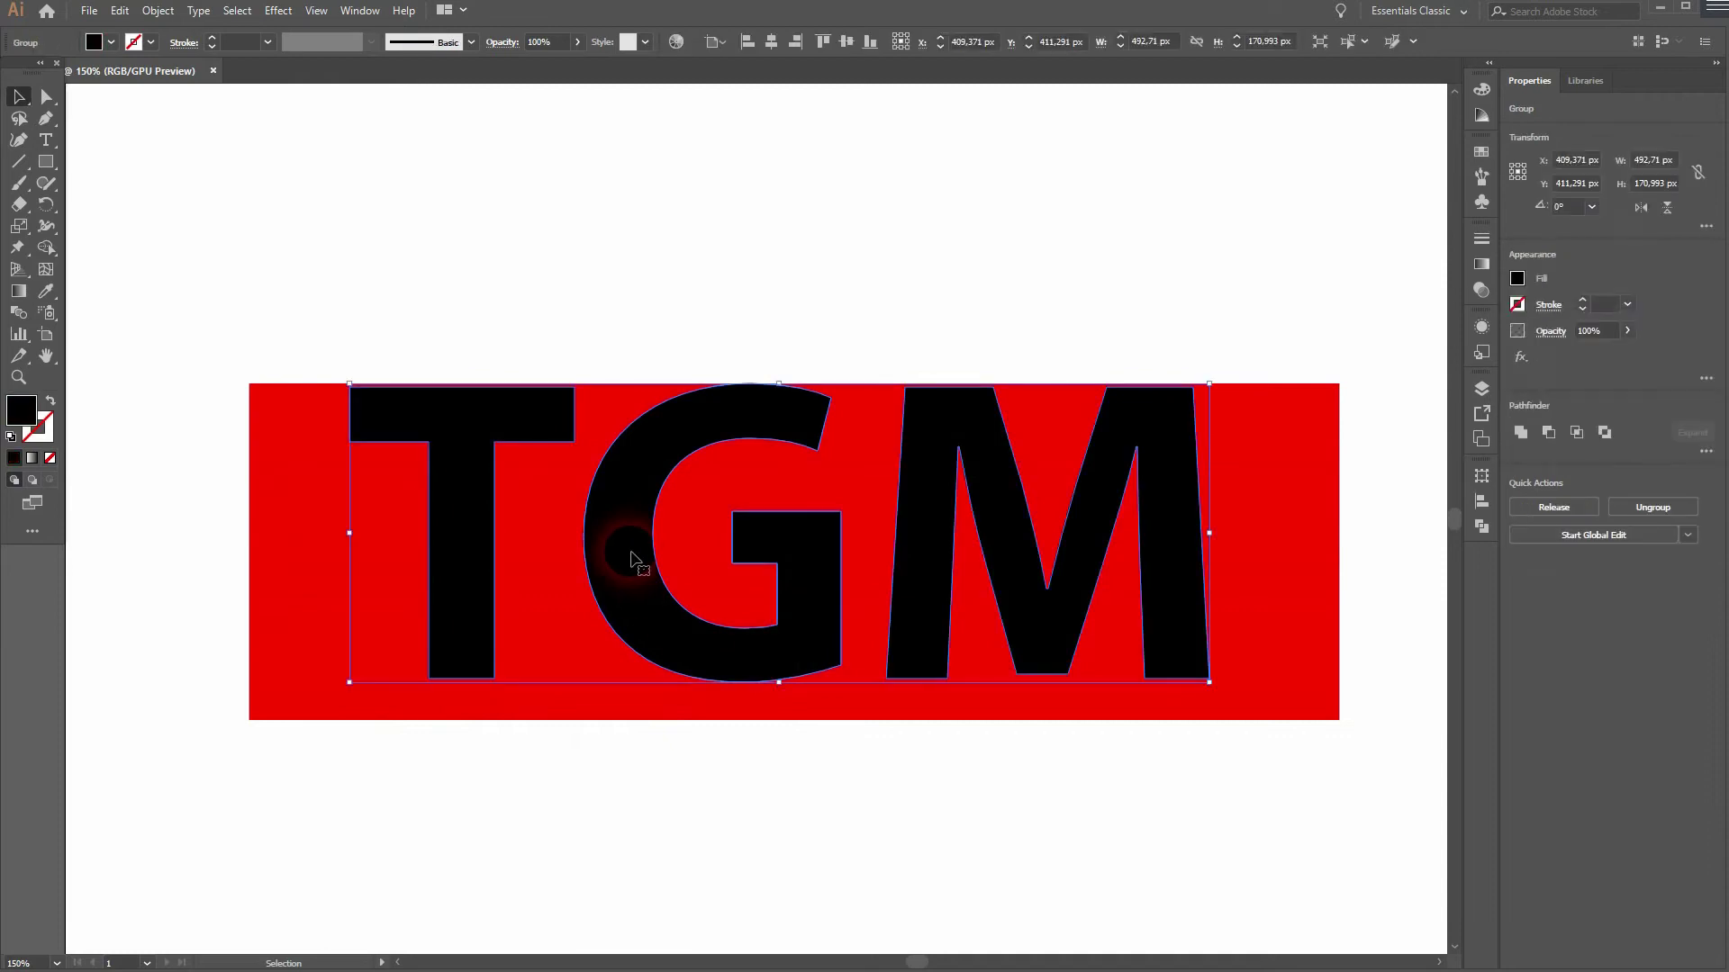
{"action": "left_click_drag", "start_coordinate": [785, 687], "coordinate": [782, 721]}
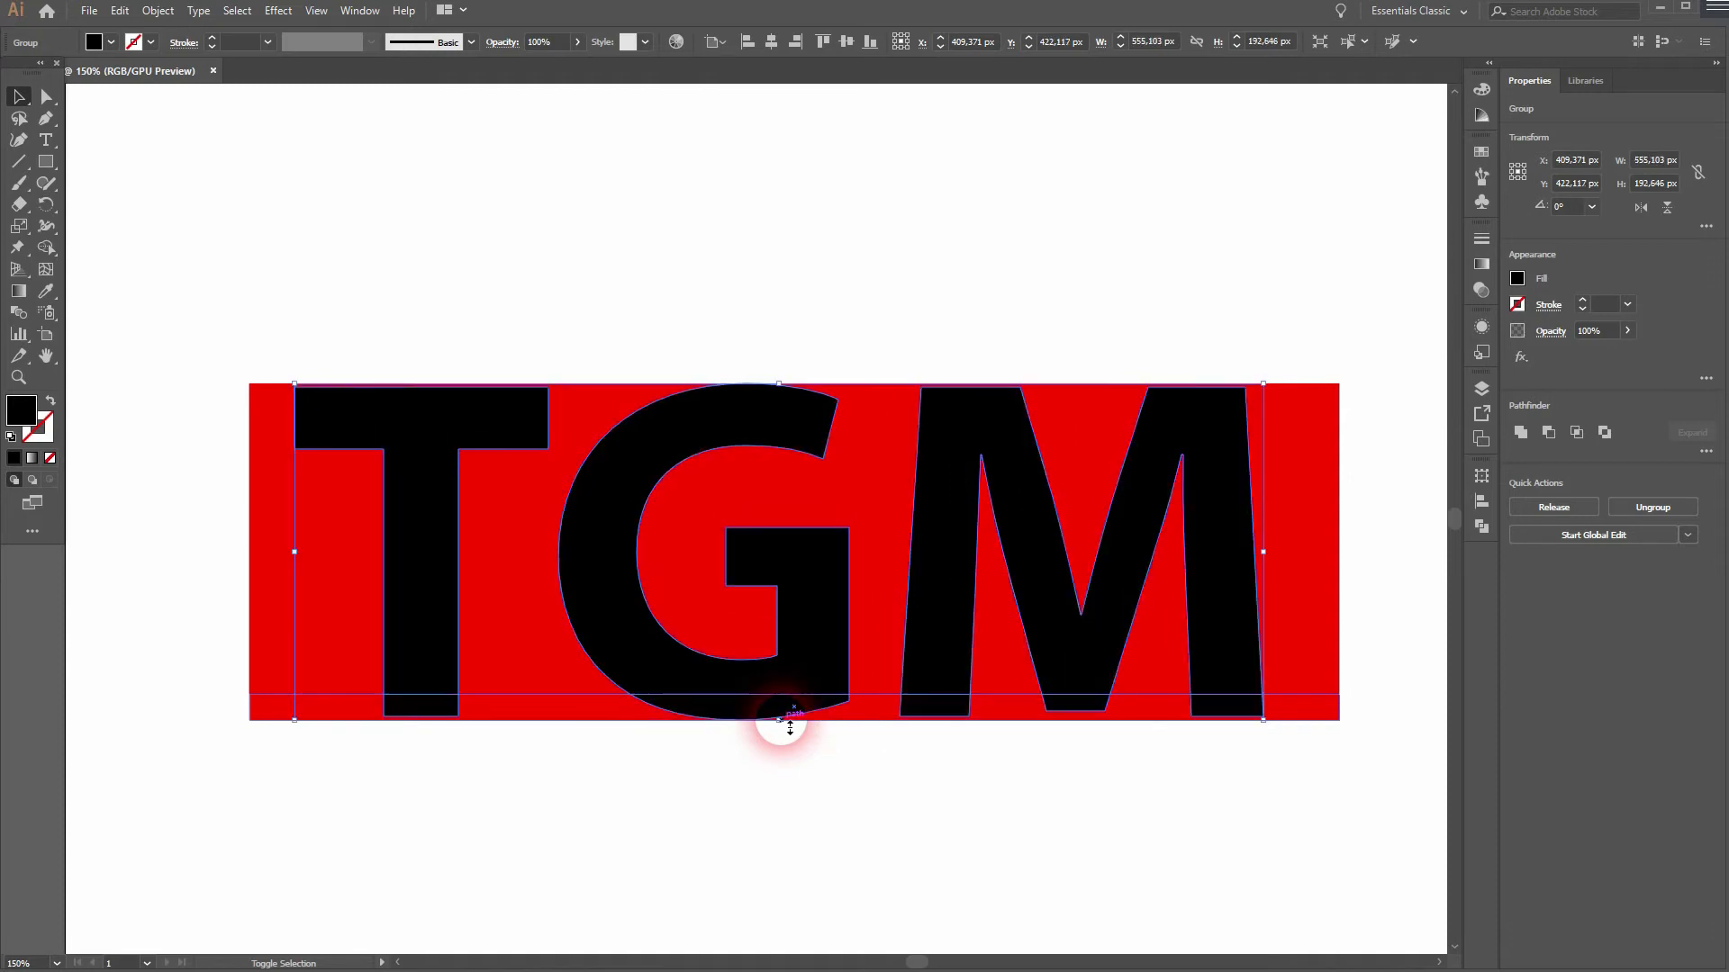
{"action": "left_click", "coordinate": [835, 792]}
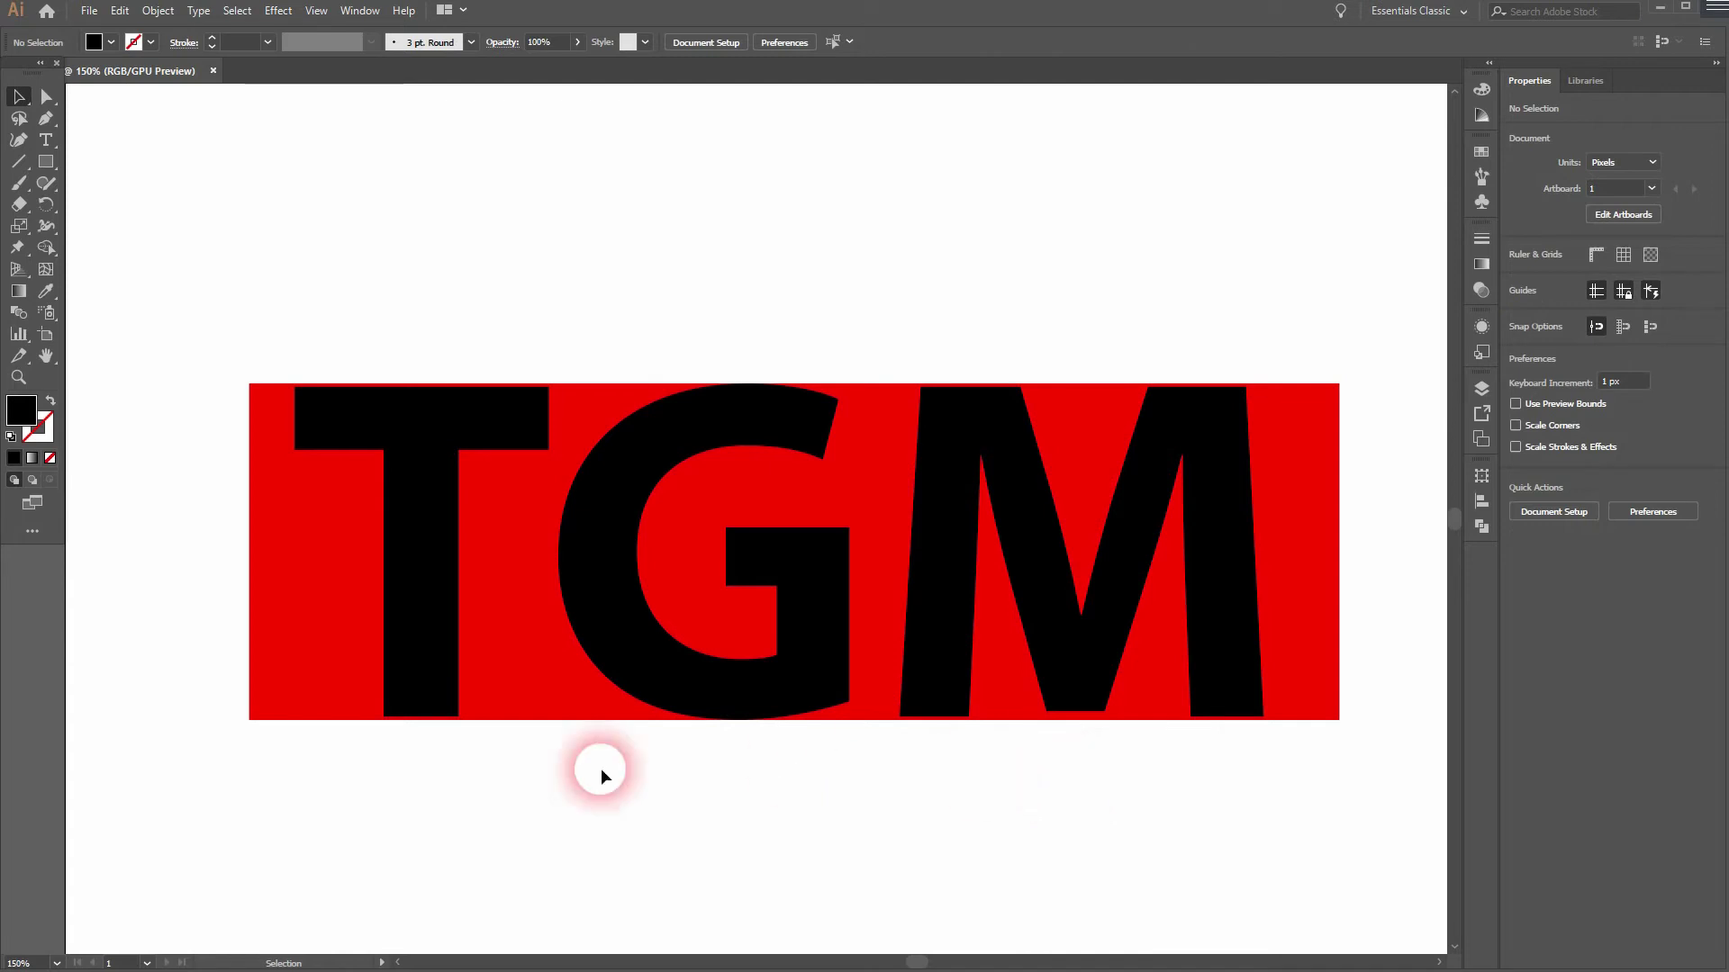
Select letters and bars, then Shape Builder-delete the red areas around the T, G and top row
{"action": "left_click_drag", "start_coordinate": [192, 749], "coordinate": [1403, 283]}
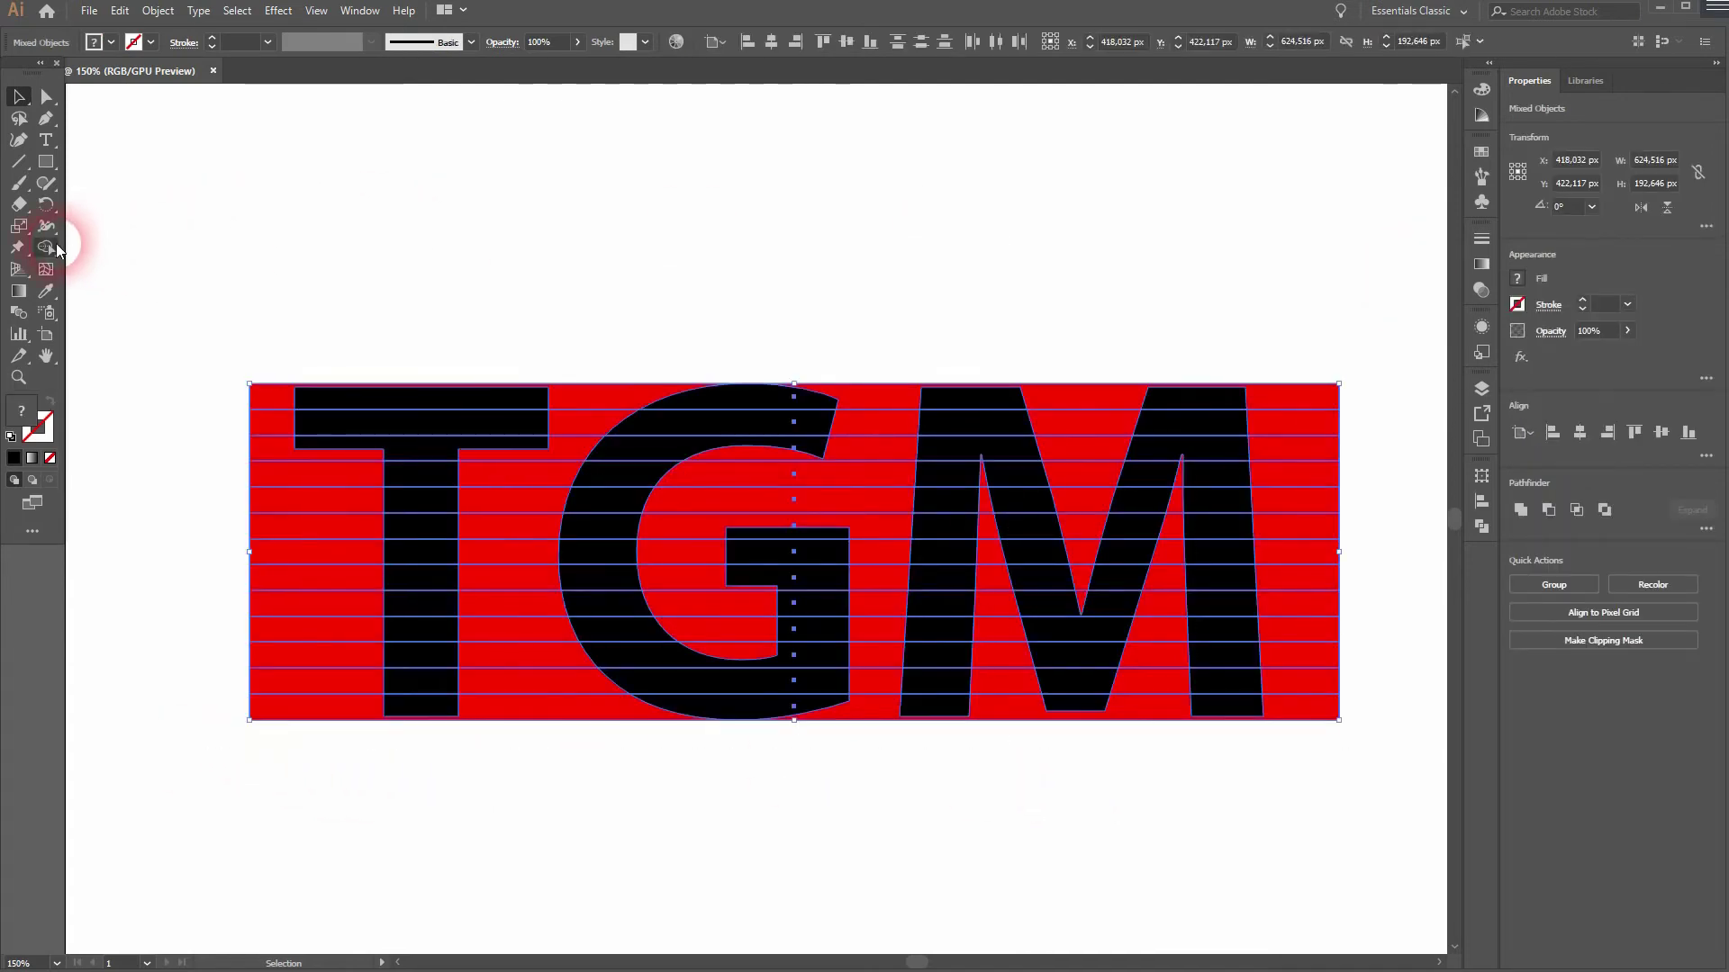
{"action": "left_click_drag", "start_coordinate": [56, 243], "coordinate": [57, 249]}
{"action": "left_click", "coordinate": [137, 250]}
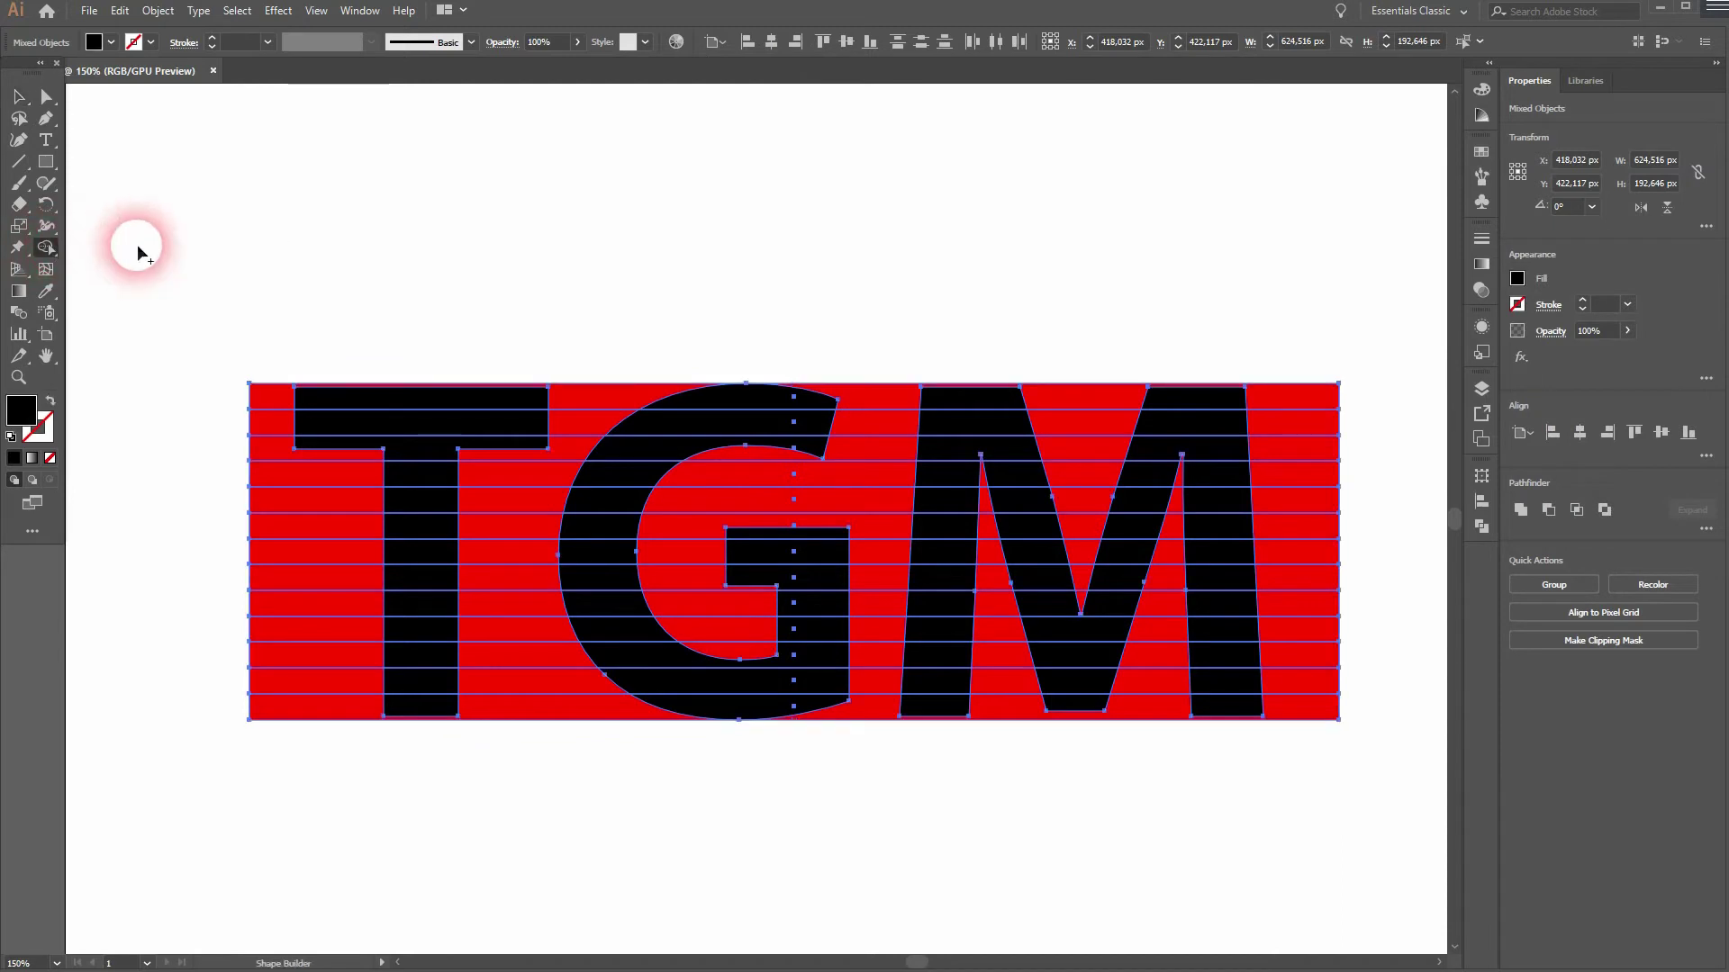
{"action": "mouse_move", "coordinate": [262, 375]}
{"action": "left_mouse_down"}
{"action": "mouse_move", "coordinate": [270, 717]}
{"action": "mouse_move", "coordinate": [445, 787]}
{"action": "mouse_move", "coordinate": [528, 676]}
{"action": "mouse_move", "coordinate": [532, 502]}
{"action": "mouse_move", "coordinate": [621, 378]}
{"action": "left_mouse_up"}
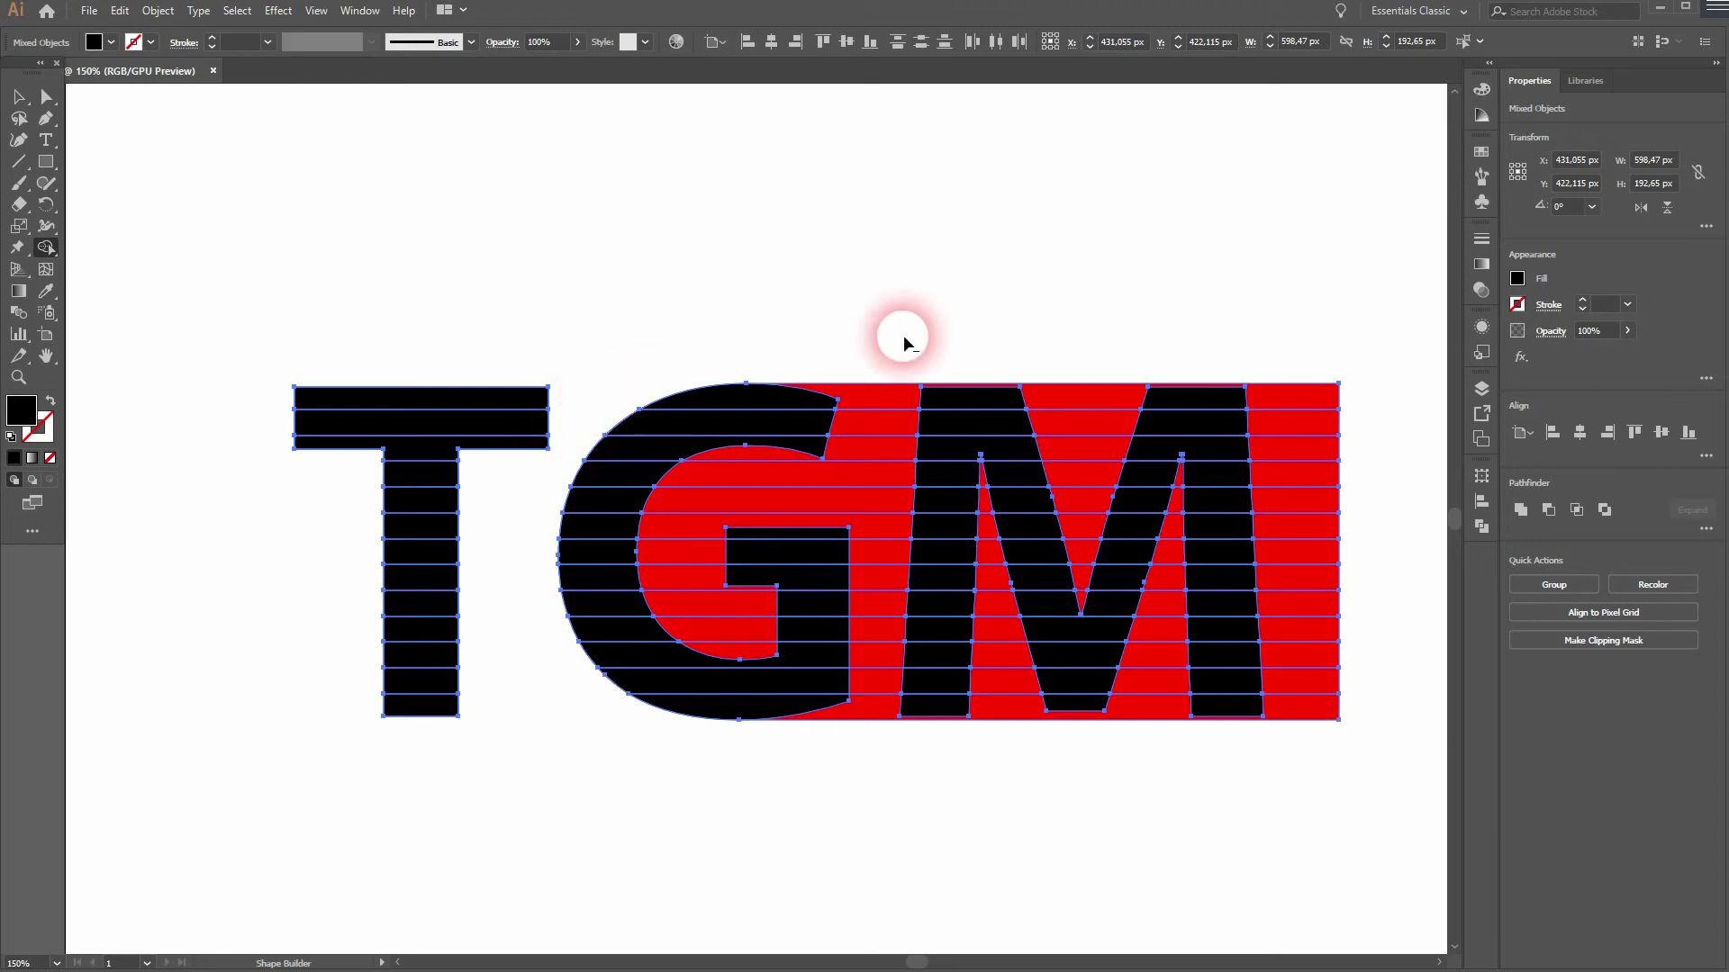
{"action": "mouse_move", "coordinate": [895, 356]}
{"action": "left_mouse_down"}
{"action": "mouse_move", "coordinate": [880, 733]}
{"action": "mouse_move", "coordinate": [1294, 755]}
{"action": "mouse_move", "coordinate": [1300, 552]}
{"action": "mouse_move", "coordinate": [1261, 328]}
{"action": "mouse_move", "coordinate": [1247, 334]}
{"action": "left_mouse_up"}
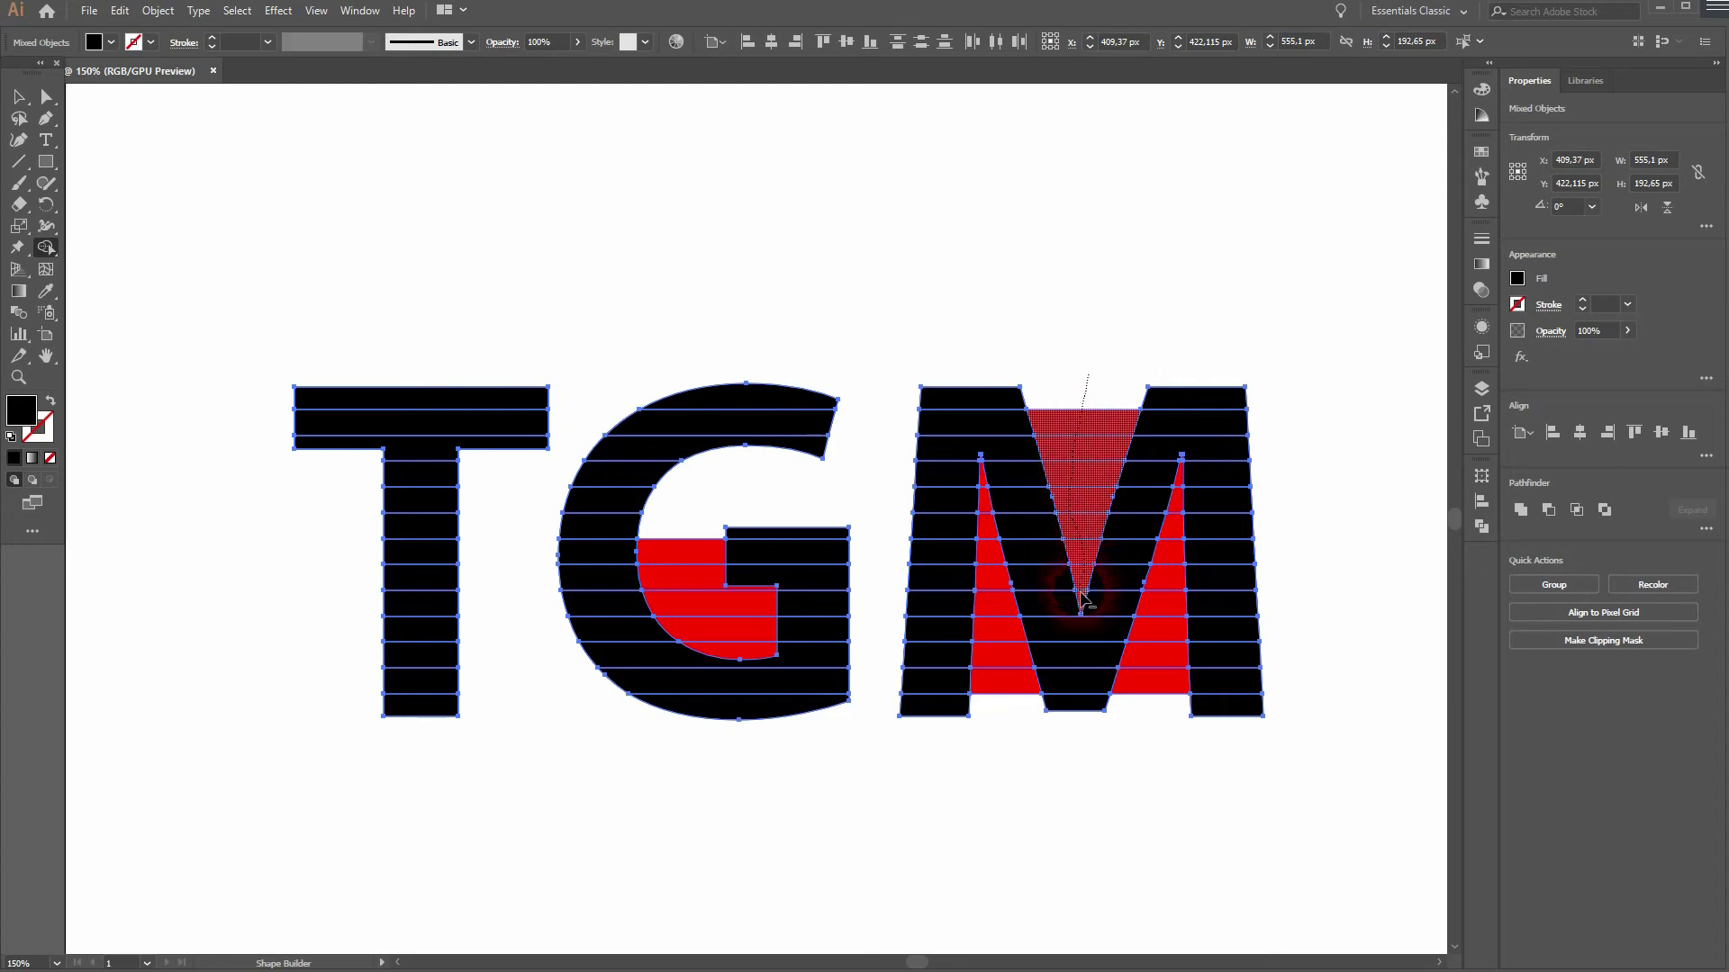
Delete the red notches, triangles and tips of the M and the red region inside the G
{"action": "left_click_drag", "start_coordinate": [1083, 599], "coordinate": [1083, 612]}
{"action": "left_click_drag", "start_coordinate": [1146, 711], "coordinate": [1164, 596]}
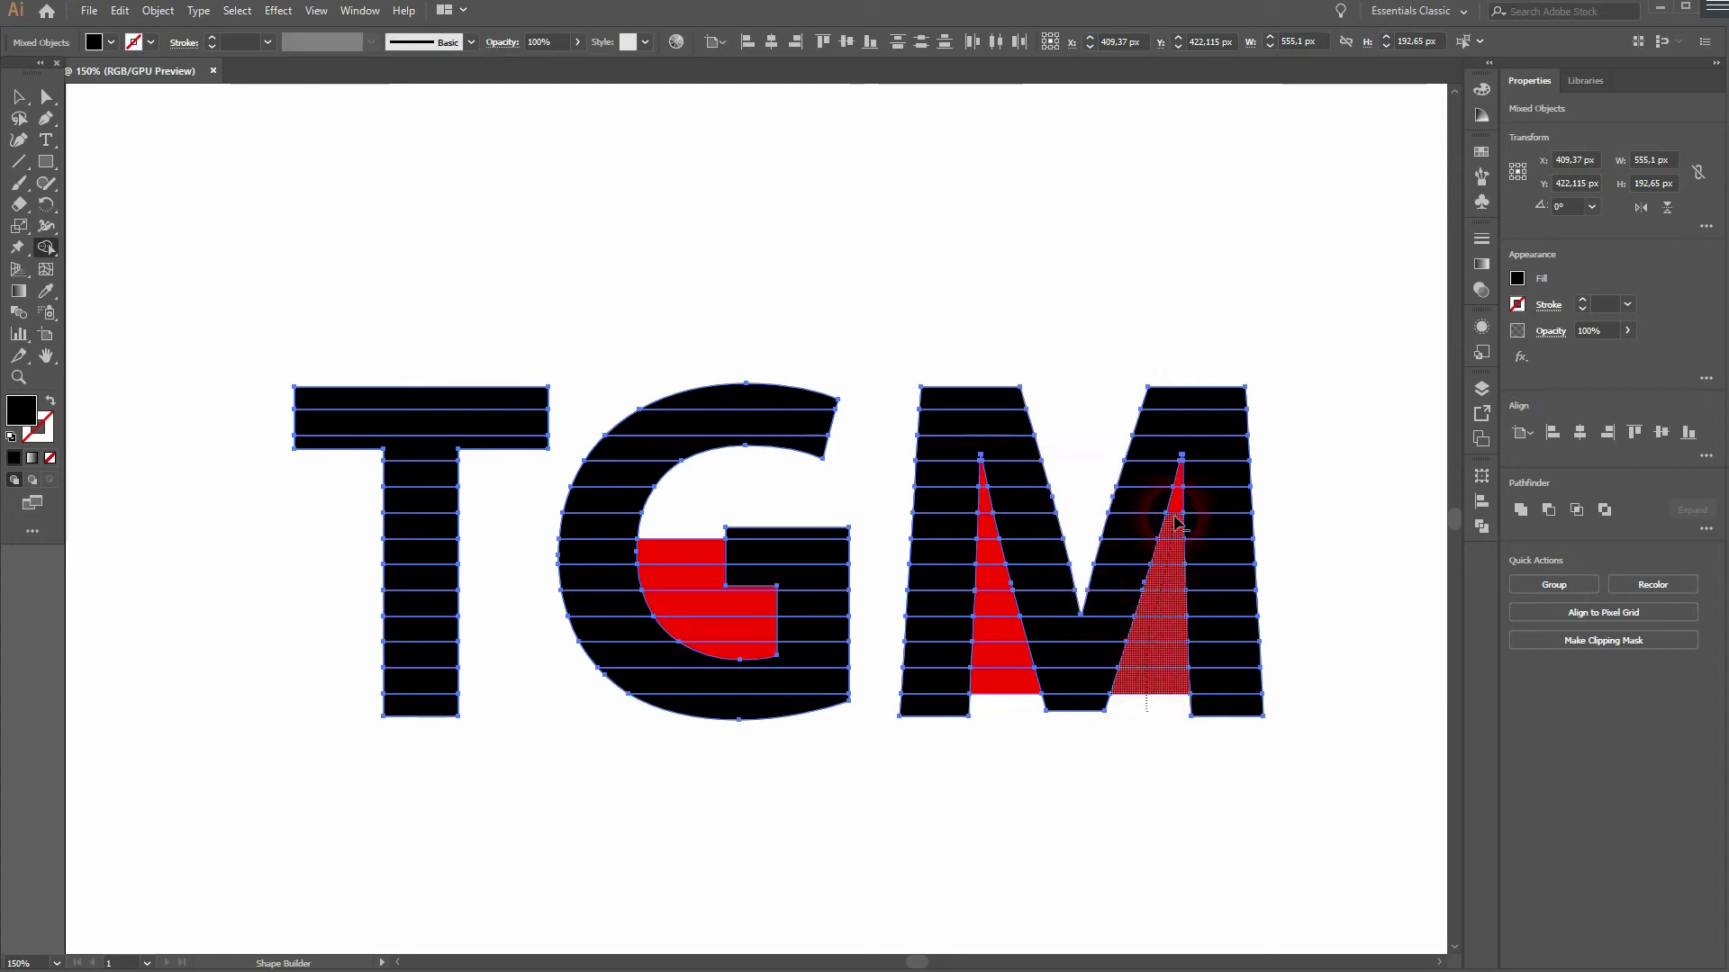
{"action": "left_click_drag", "start_coordinate": [1175, 520], "coordinate": [1174, 497]}
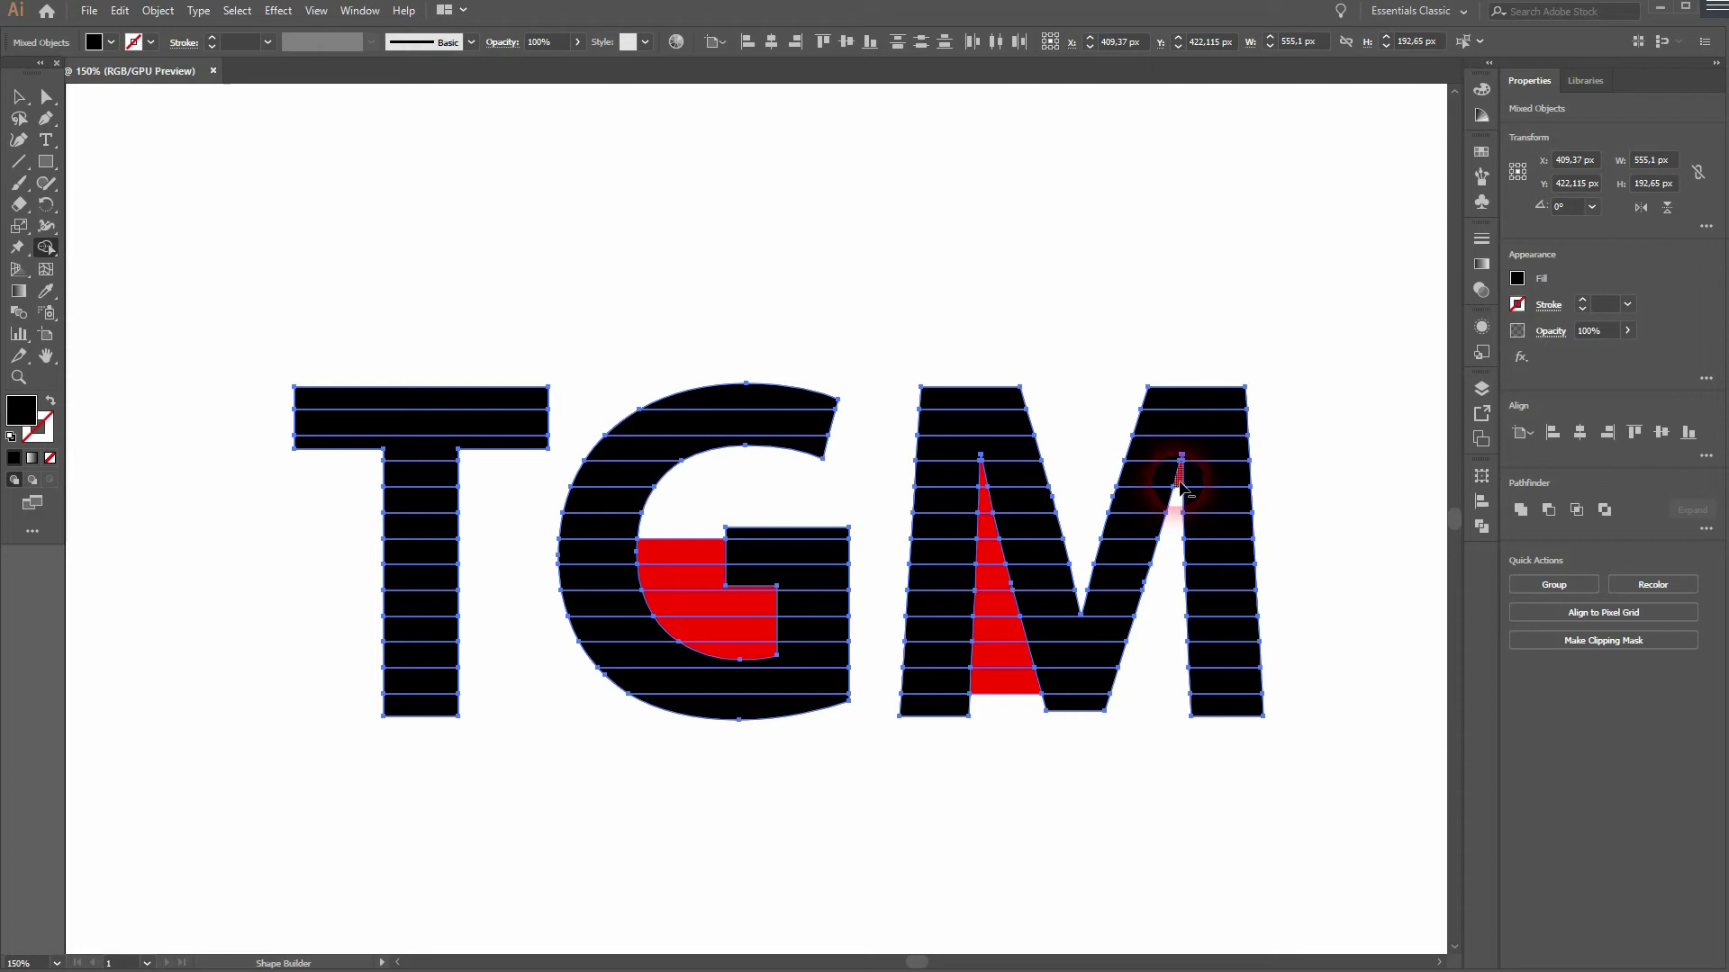
{"action": "left_click", "coordinate": [1180, 475]}
{"action": "left_click_drag", "start_coordinate": [991, 706], "coordinate": [991, 578]}
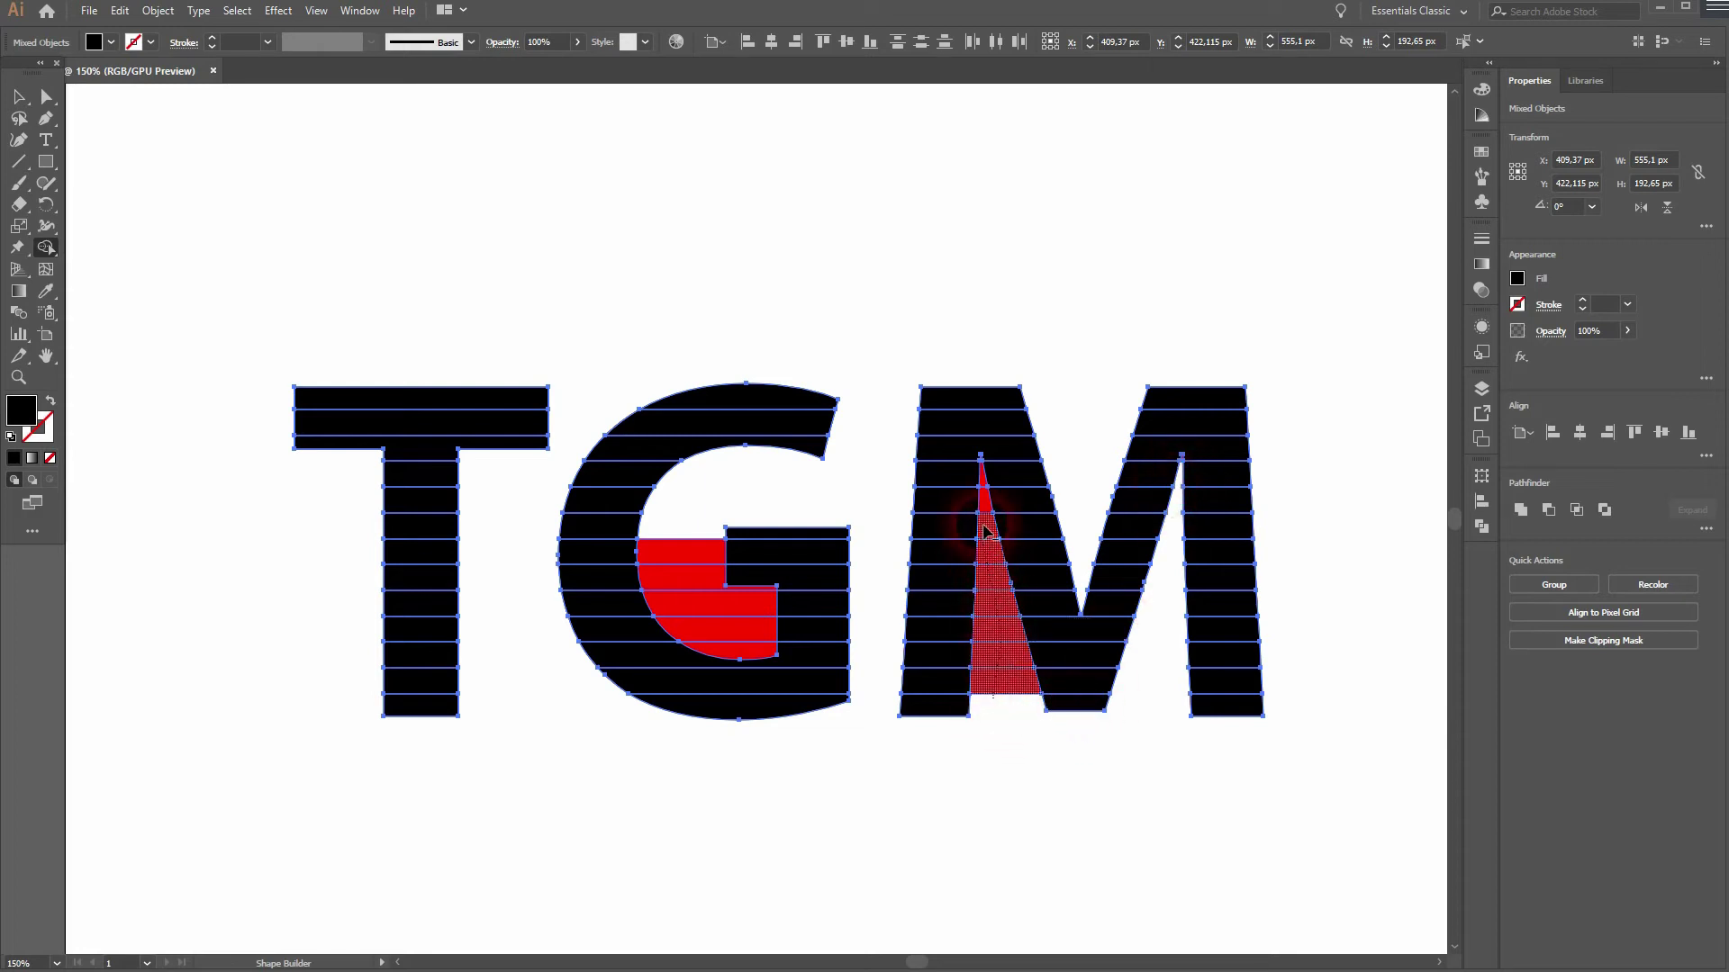
{"action": "left_click_drag", "start_coordinate": [986, 514], "coordinate": [987, 493]}
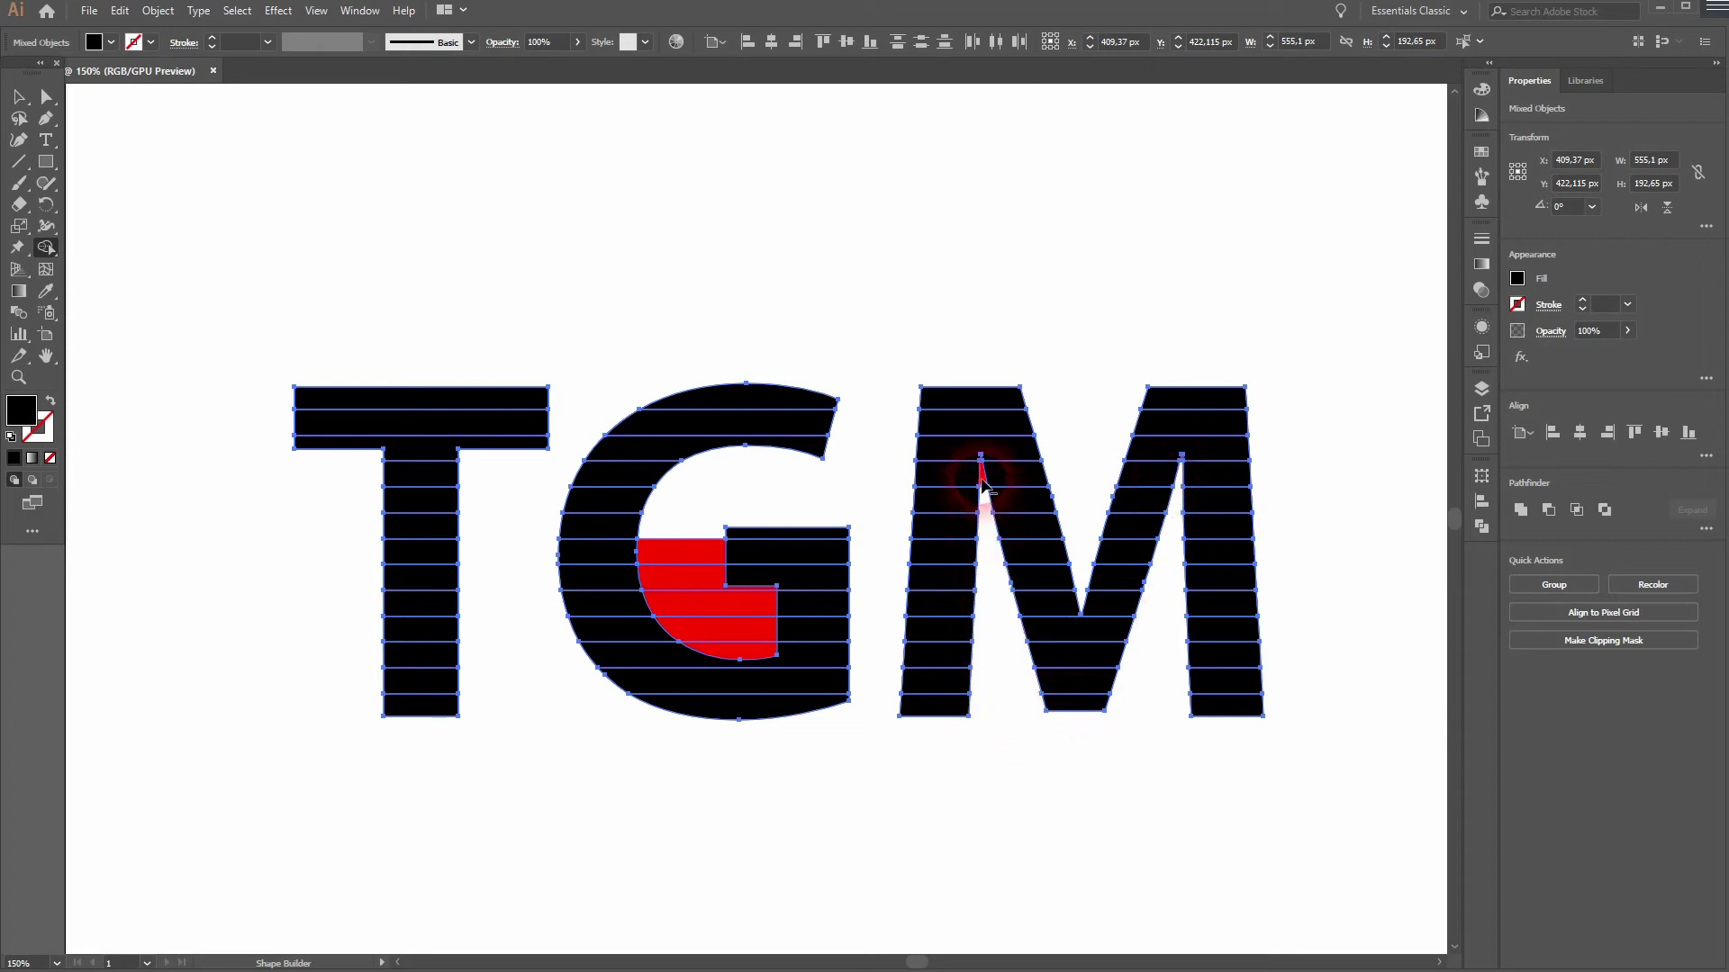
{"action": "left_click", "coordinate": [982, 474]}
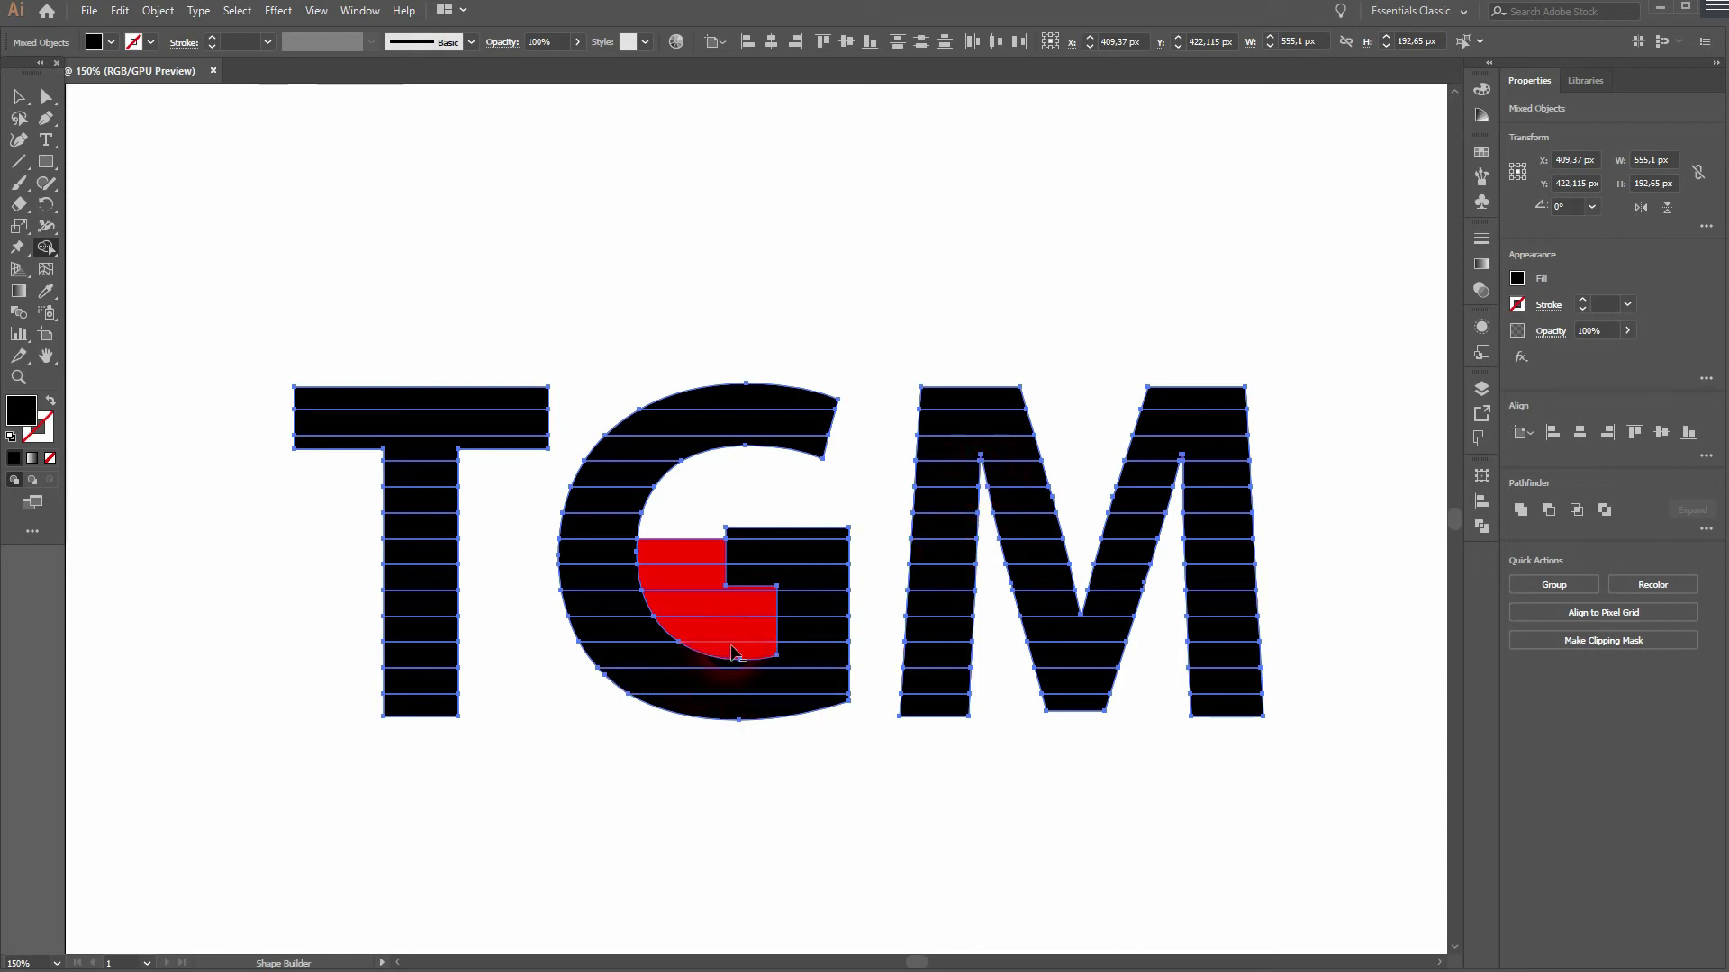
{"action": "left_click_drag", "start_coordinate": [732, 656], "coordinate": [682, 532]}
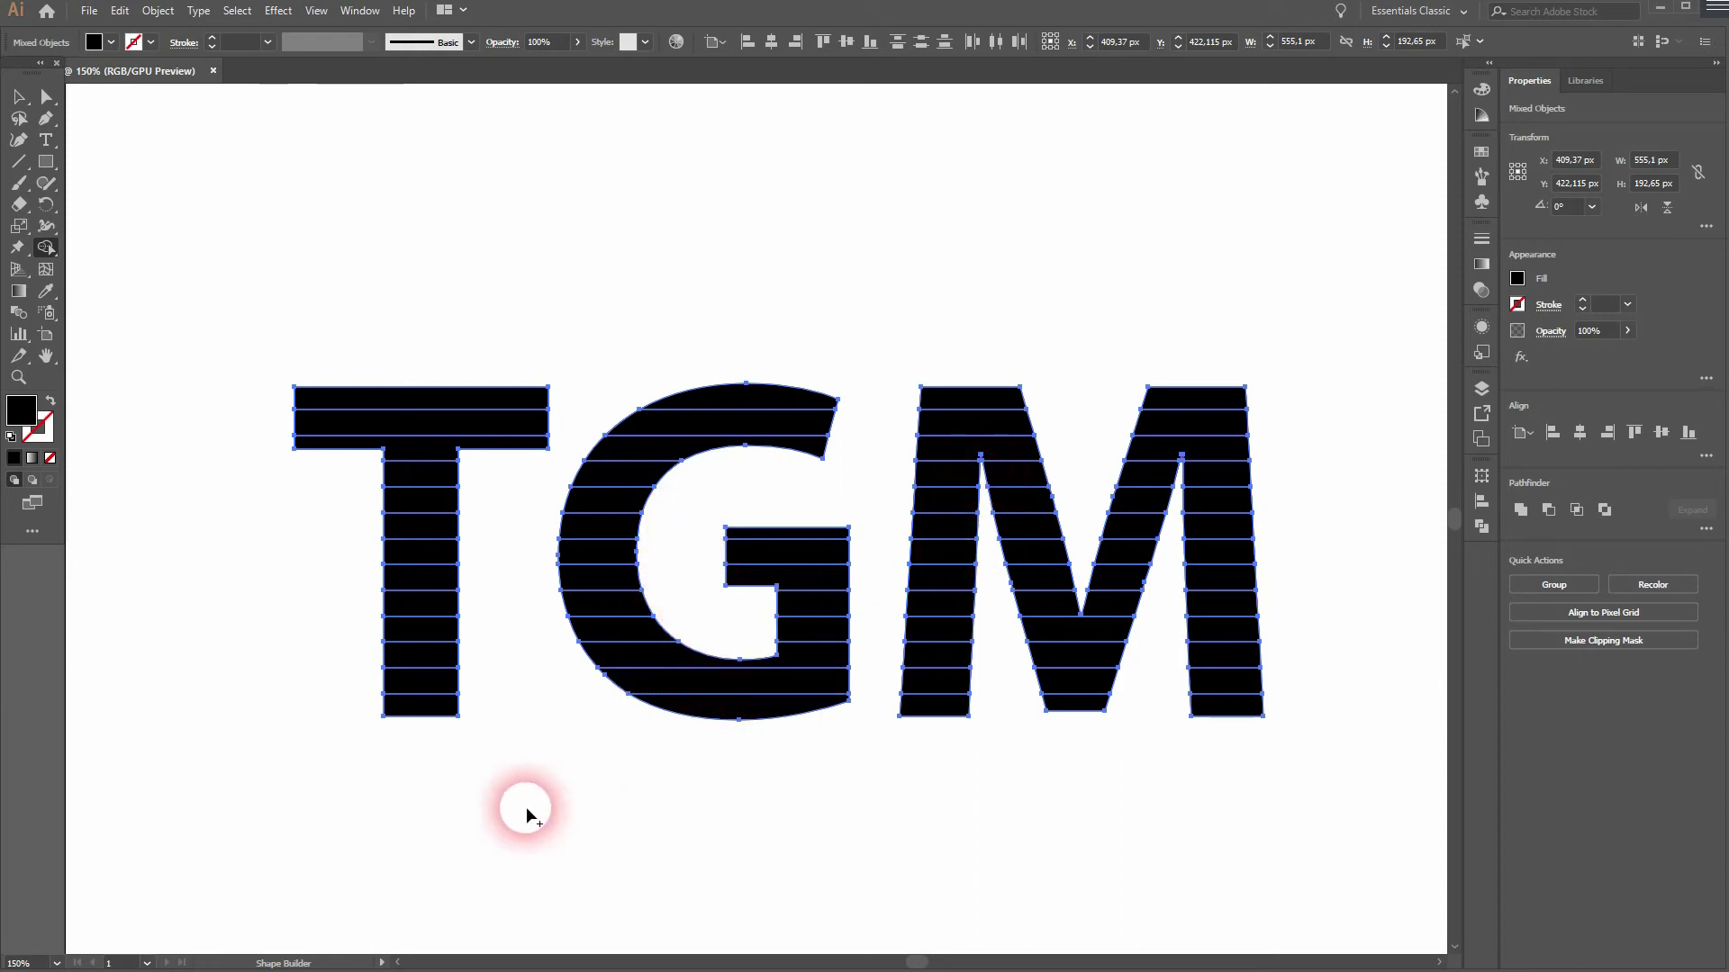
Delete the alternate strips along the top row and down the T's stem
{"action": "left_click", "coordinate": [462, 419], "text": "alt"}
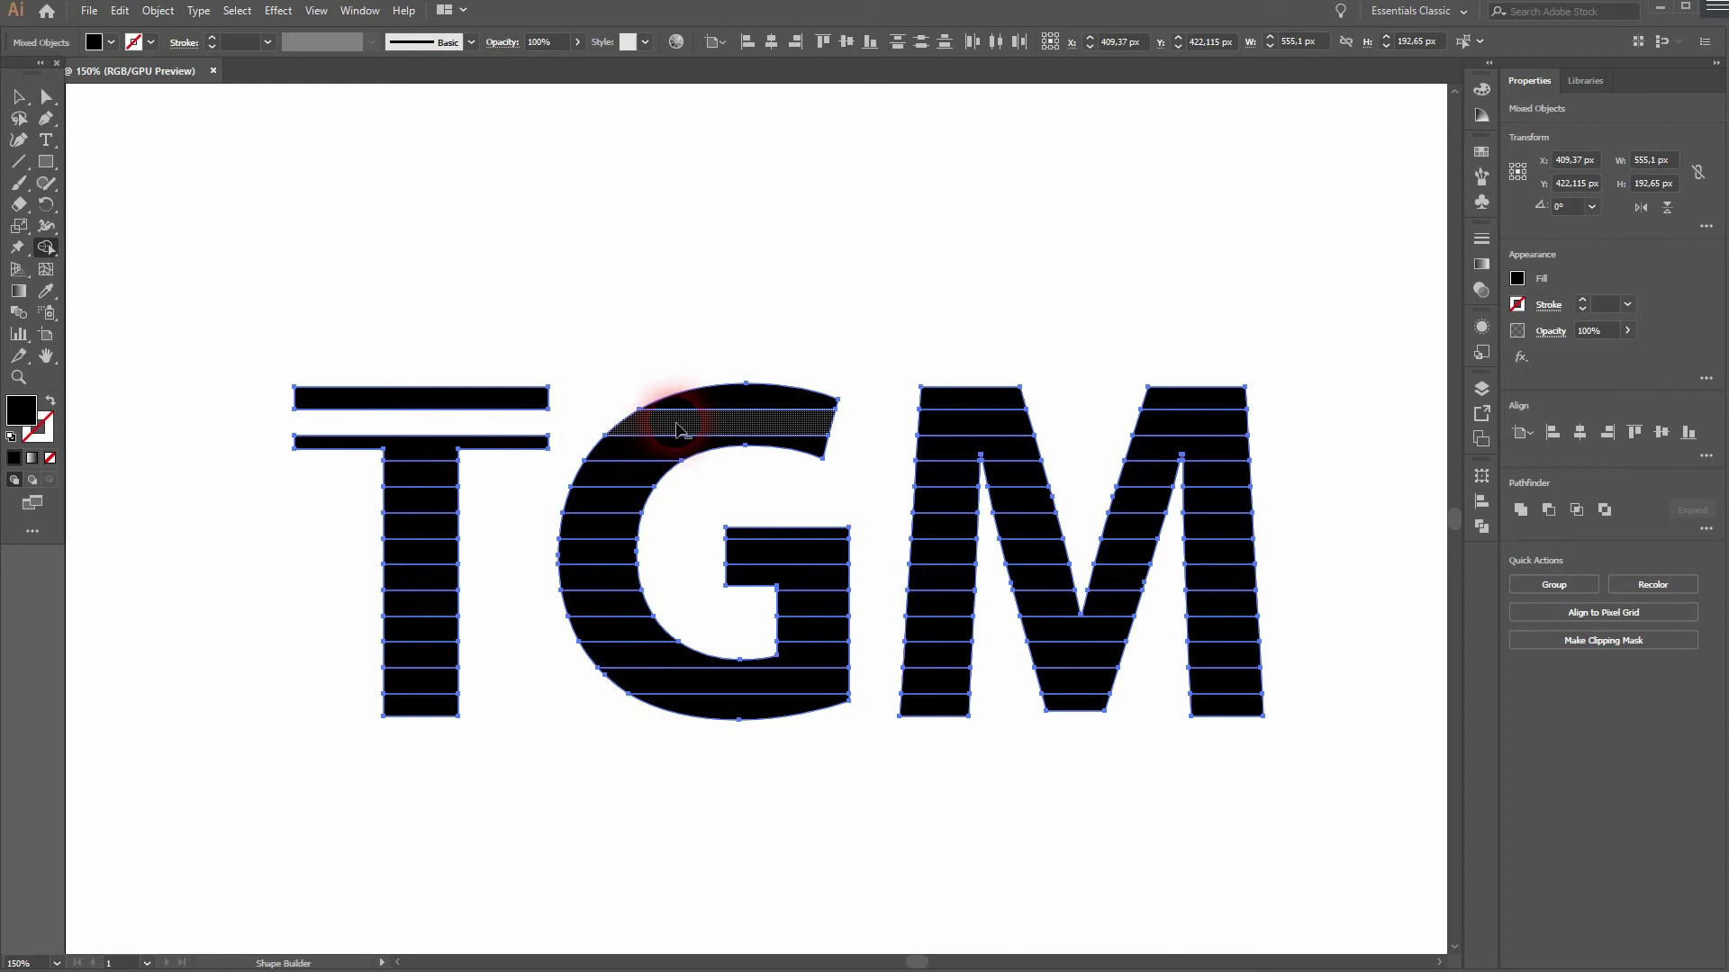
{"action": "left_click", "coordinate": [774, 430], "text": "alt"}
{"action": "left_click", "coordinate": [1019, 420], "text": "alt"}
{"action": "left_click", "coordinate": [1146, 420], "text": "alt"}
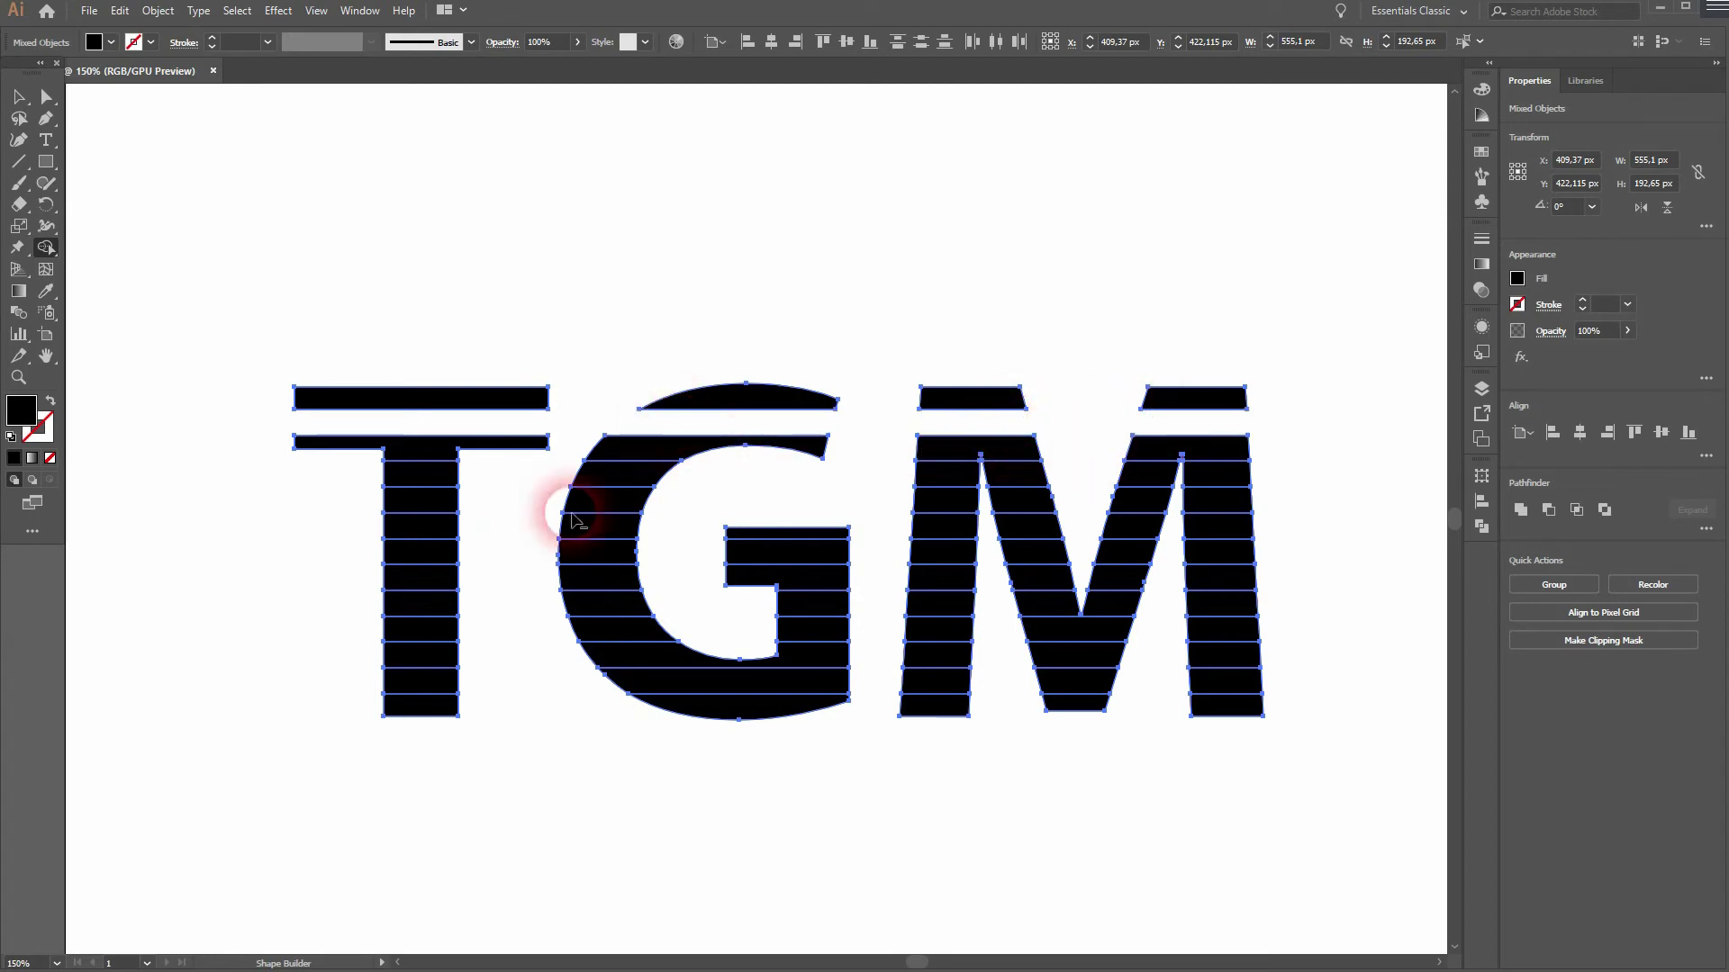
{"action": "left_click", "coordinate": [434, 482], "text": "alt"}
{"action": "left_click", "coordinate": [433, 525], "text": "alt"}
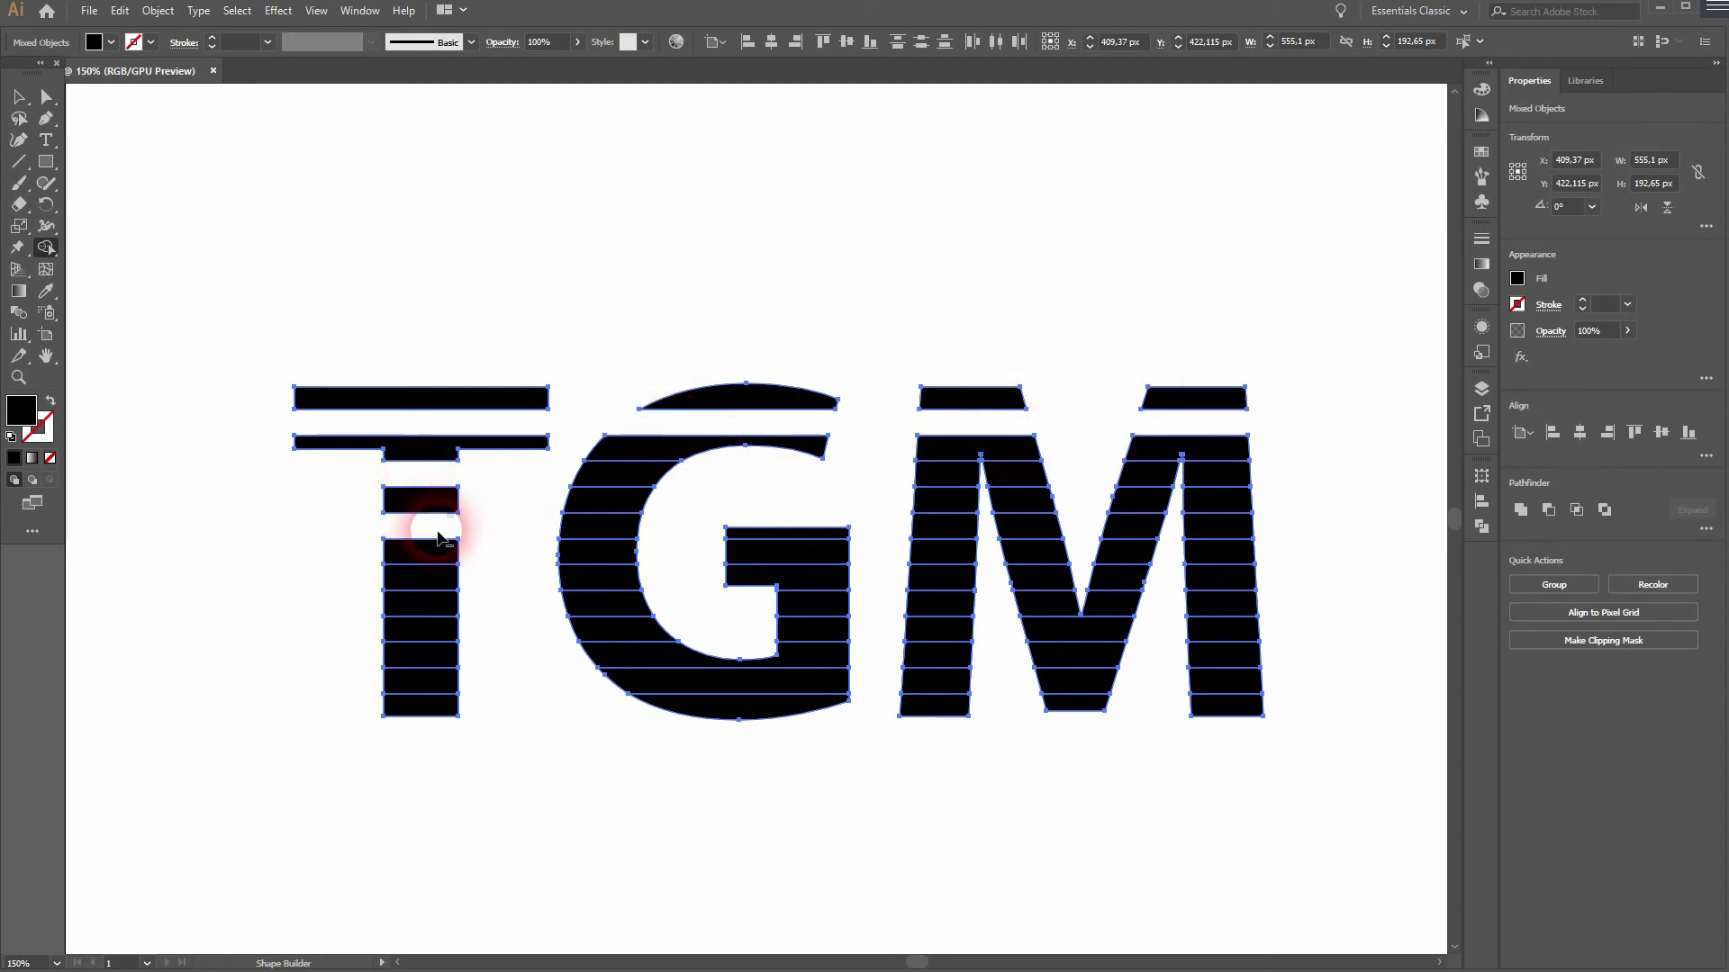
{"action": "left_click", "coordinate": [434, 576], "text": "alt"}
{"action": "left_click", "coordinate": [434, 635], "text": "alt"}
{"action": "left_click", "coordinate": [424, 682], "text": "alt"}
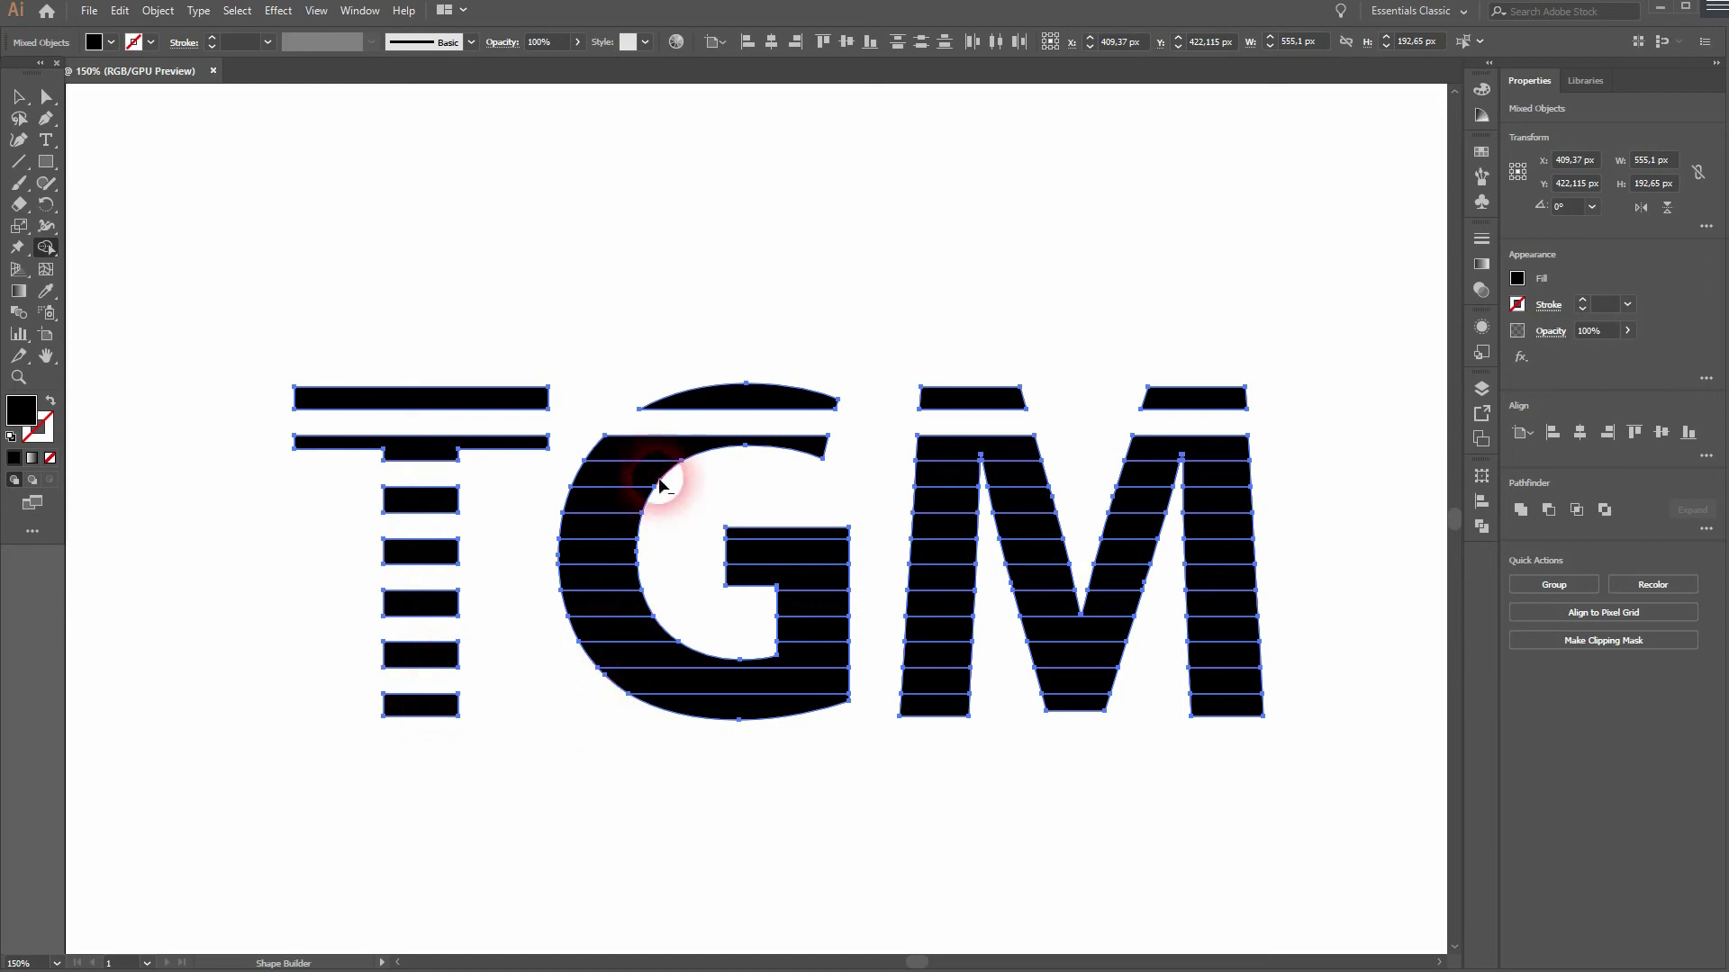
Delete the alternate strips on the G's left side, bottom, right bar and crossbar
{"action": "left_click", "coordinate": [654, 475], "text": "alt"}
{"action": "left_click", "coordinate": [644, 526], "text": "alt"}
{"action": "left_click", "coordinate": [621, 576], "text": "alt"}
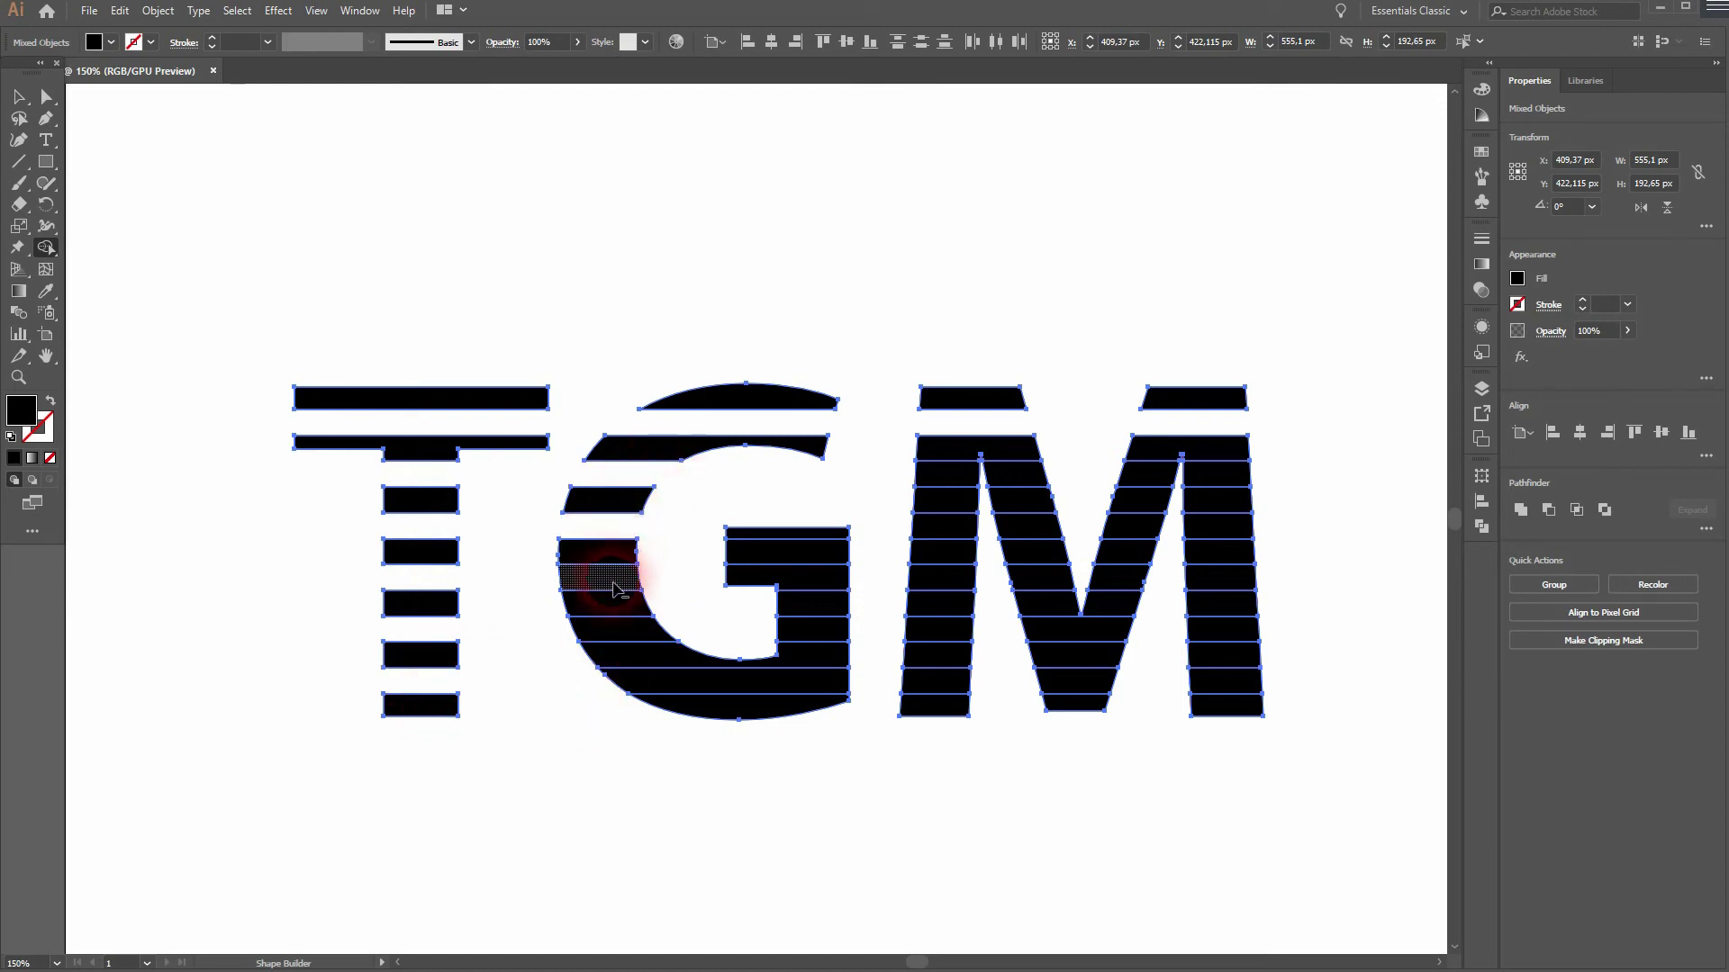
{"action": "left_click", "coordinate": [627, 628], "text": "alt"}
{"action": "left_click", "coordinate": [684, 679], "text": "alt"}
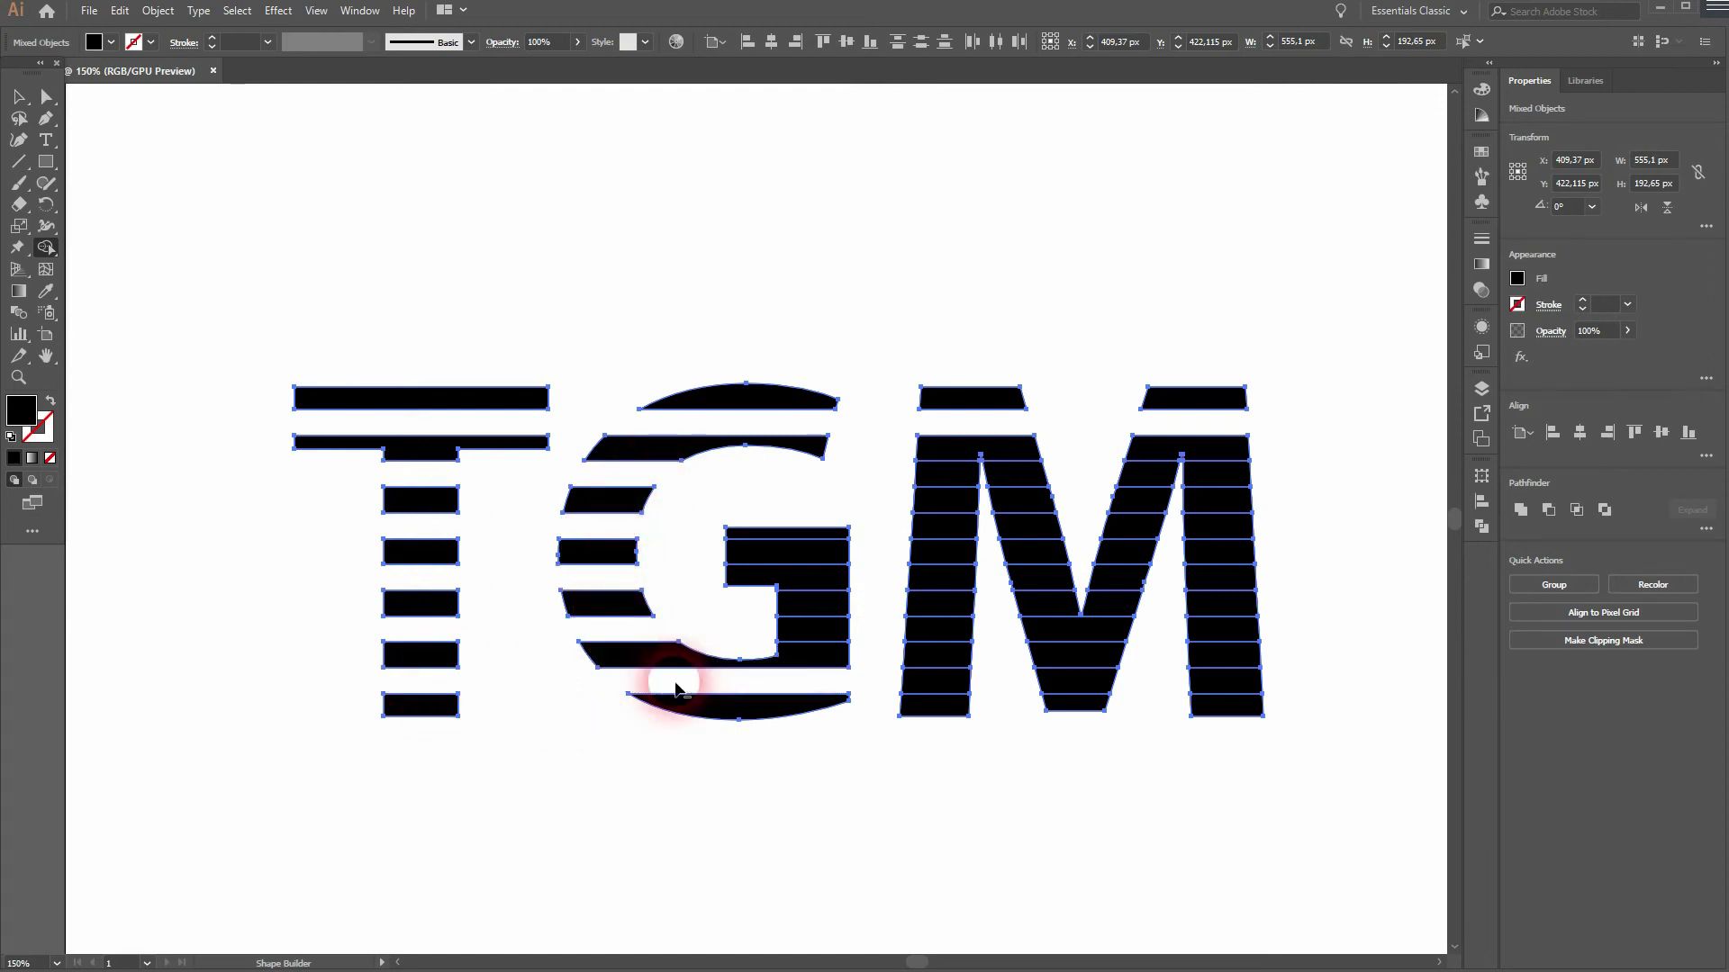
{"action": "left_click", "coordinate": [813, 635], "text": "alt"}
{"action": "left_click", "coordinate": [815, 578], "text": "alt"}
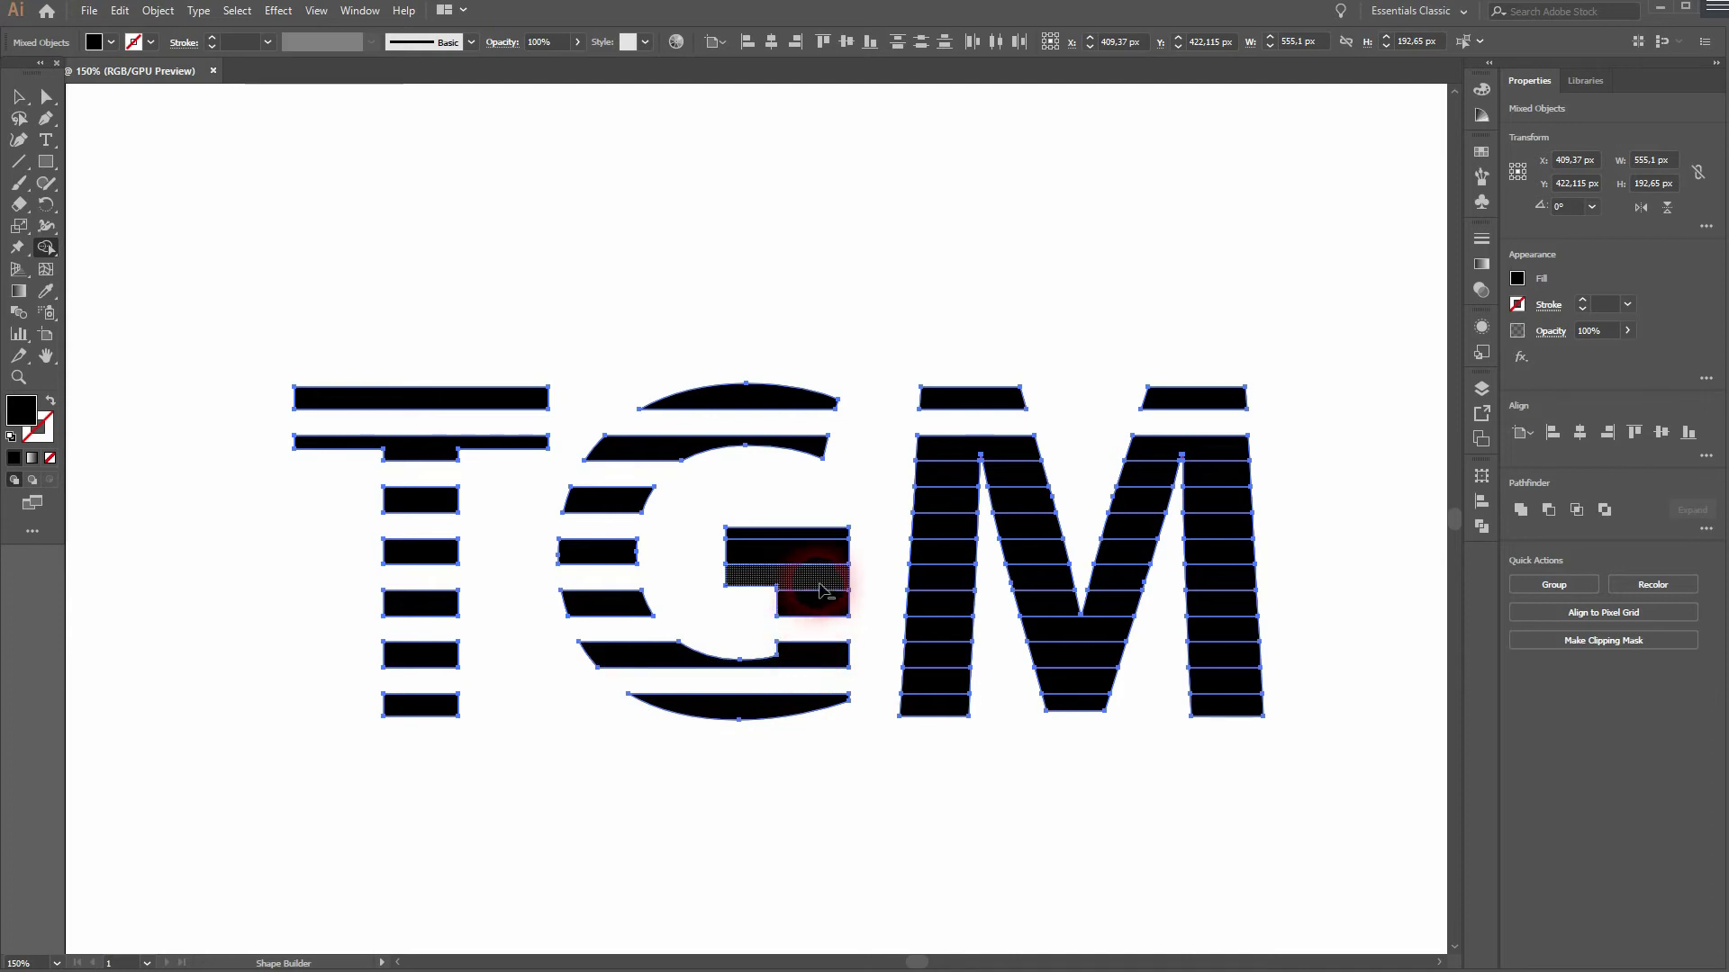
{"action": "left_click", "coordinate": [808, 533], "text": "alt"}
Drag across the M to delete its five alternate strips
{"action": "left_click_drag", "start_coordinate": [919, 475], "coordinate": [1247, 475]}
{"action": "left_click_drag", "start_coordinate": [918, 524], "coordinate": [1249, 526]}
{"action": "mouse_move", "coordinate": [914, 576]}
{"action": "left_mouse_down"}
{"action": "mouse_move", "coordinate": [1003, 597]}
{"action": "mouse_move", "coordinate": [1211, 581]}
{"action": "left_mouse_up"}
{"action": "left_click_drag", "start_coordinate": [912, 628], "coordinate": [1180, 627]}
{"action": "left_click_drag", "start_coordinate": [974, 689], "coordinate": [1252, 686]}
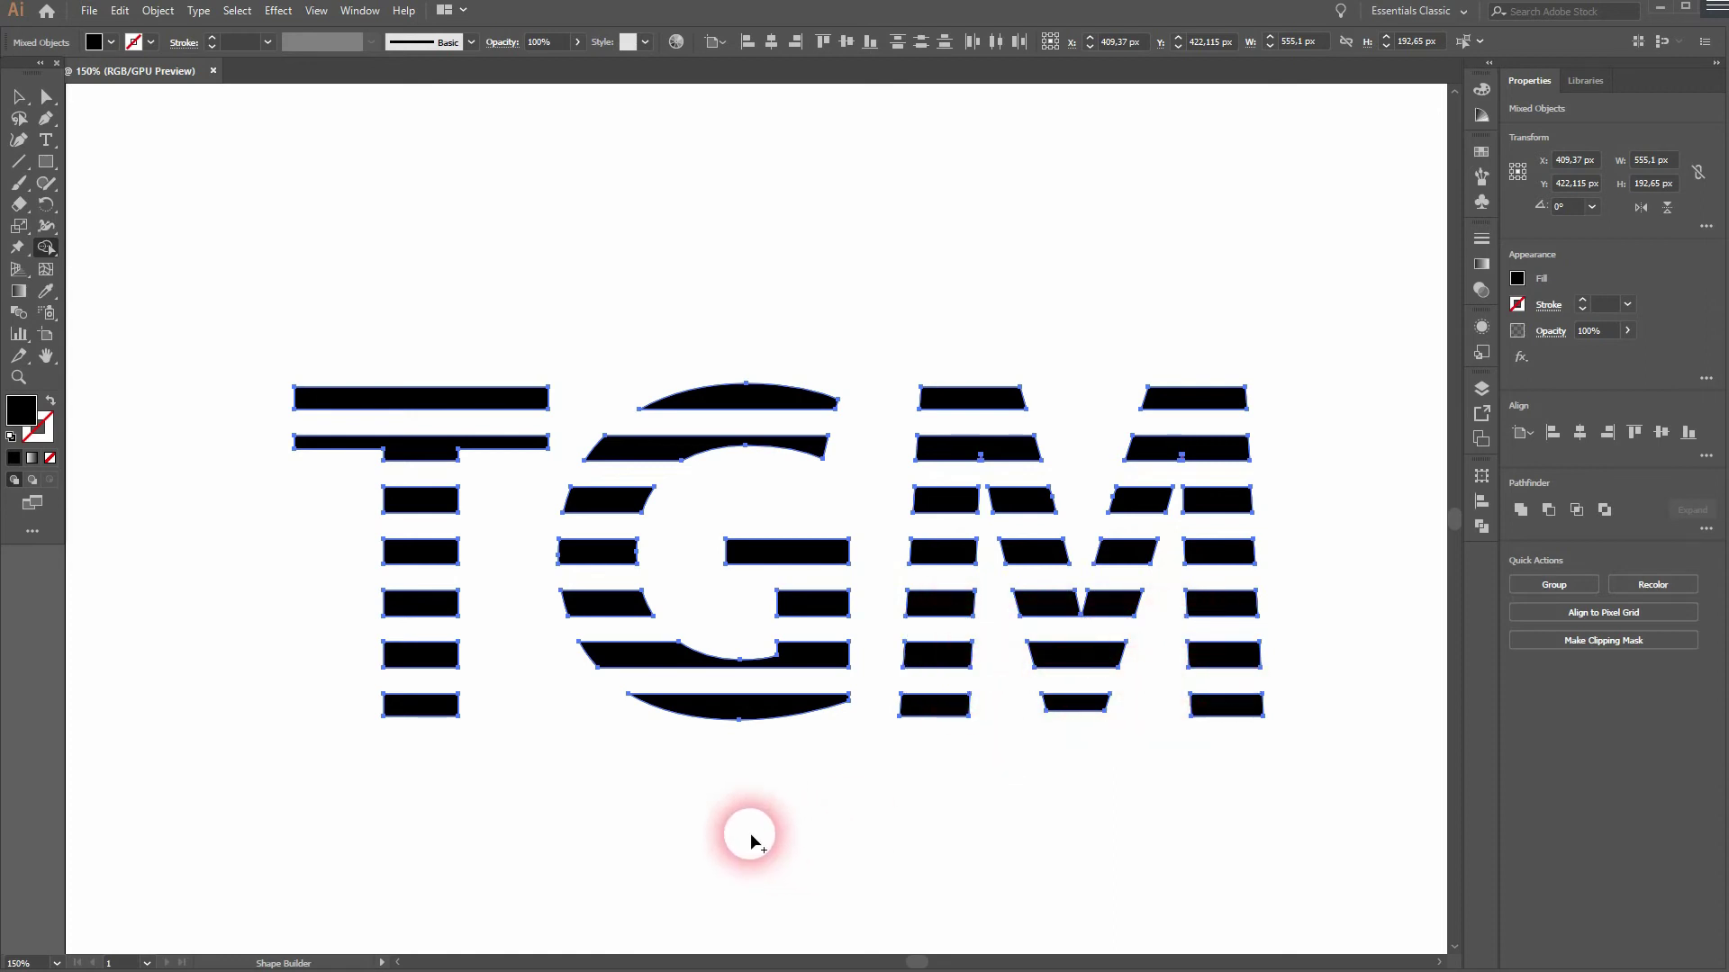
Zoom in on the M, select all, and try removing a red sliver with Shape Builder
{"action": "key", "text": "ctrl+shift+a"}
{"action": "key", "text": "v"}
{"action": "key", "text": "ctrl+0"}
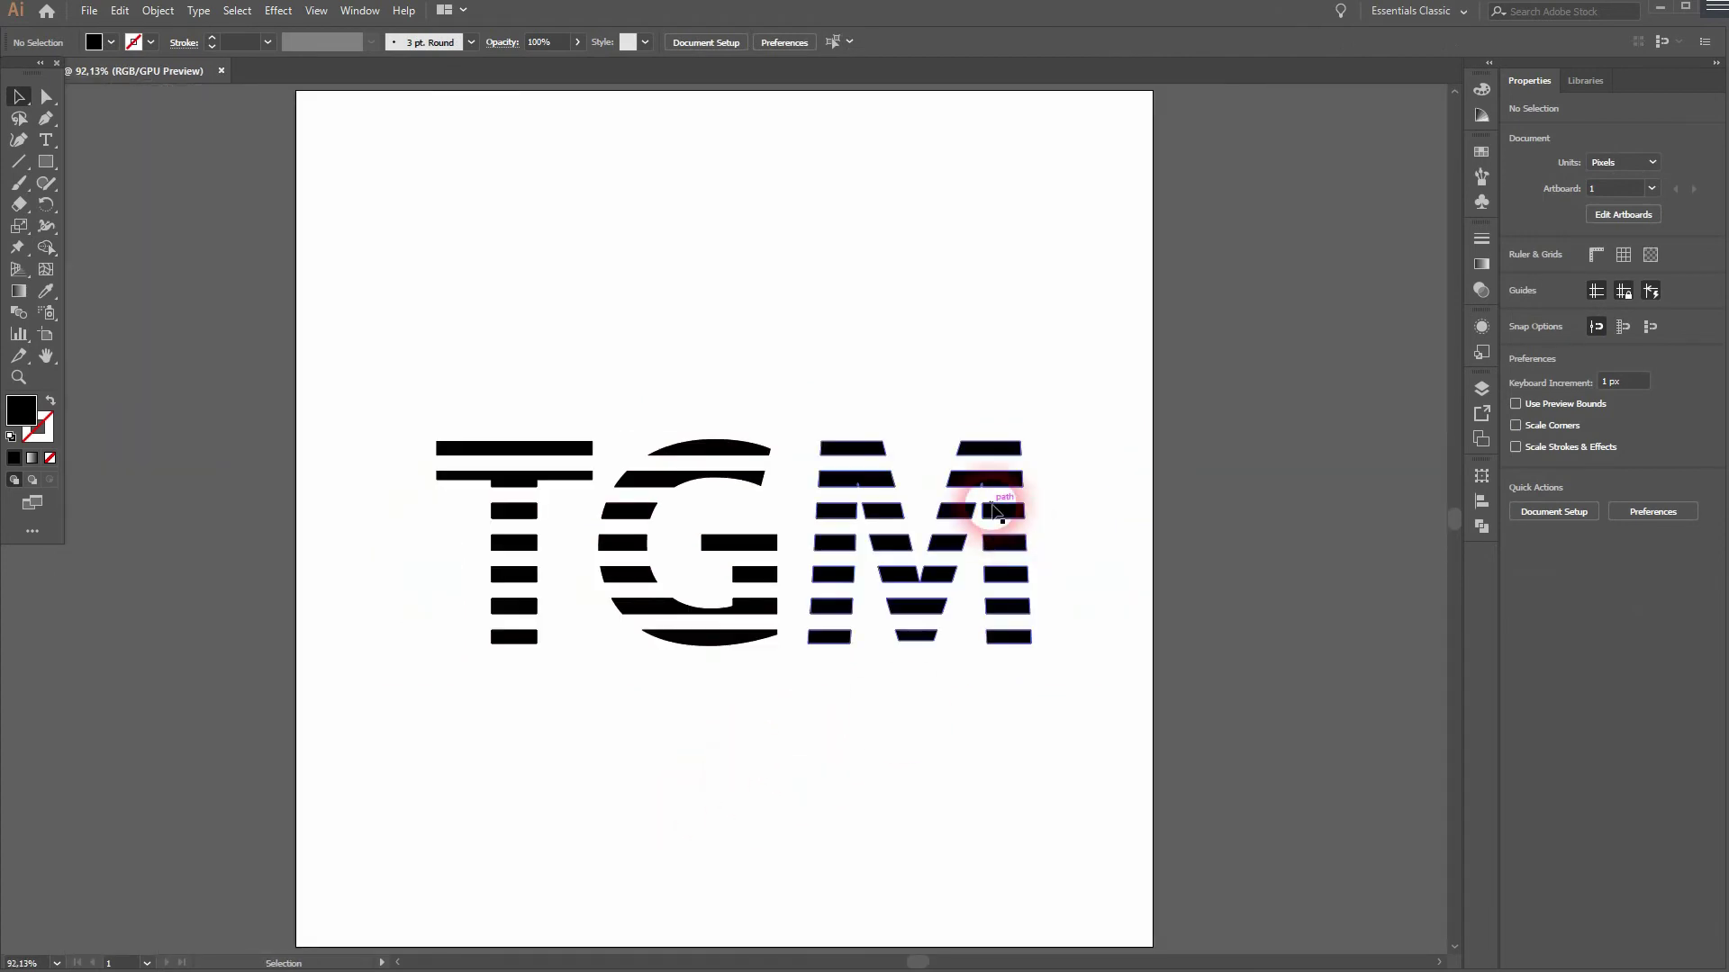
{"action": "scroll", "coordinate": [990, 496], "scroll_direction": "up", "scroll_amount": 6}
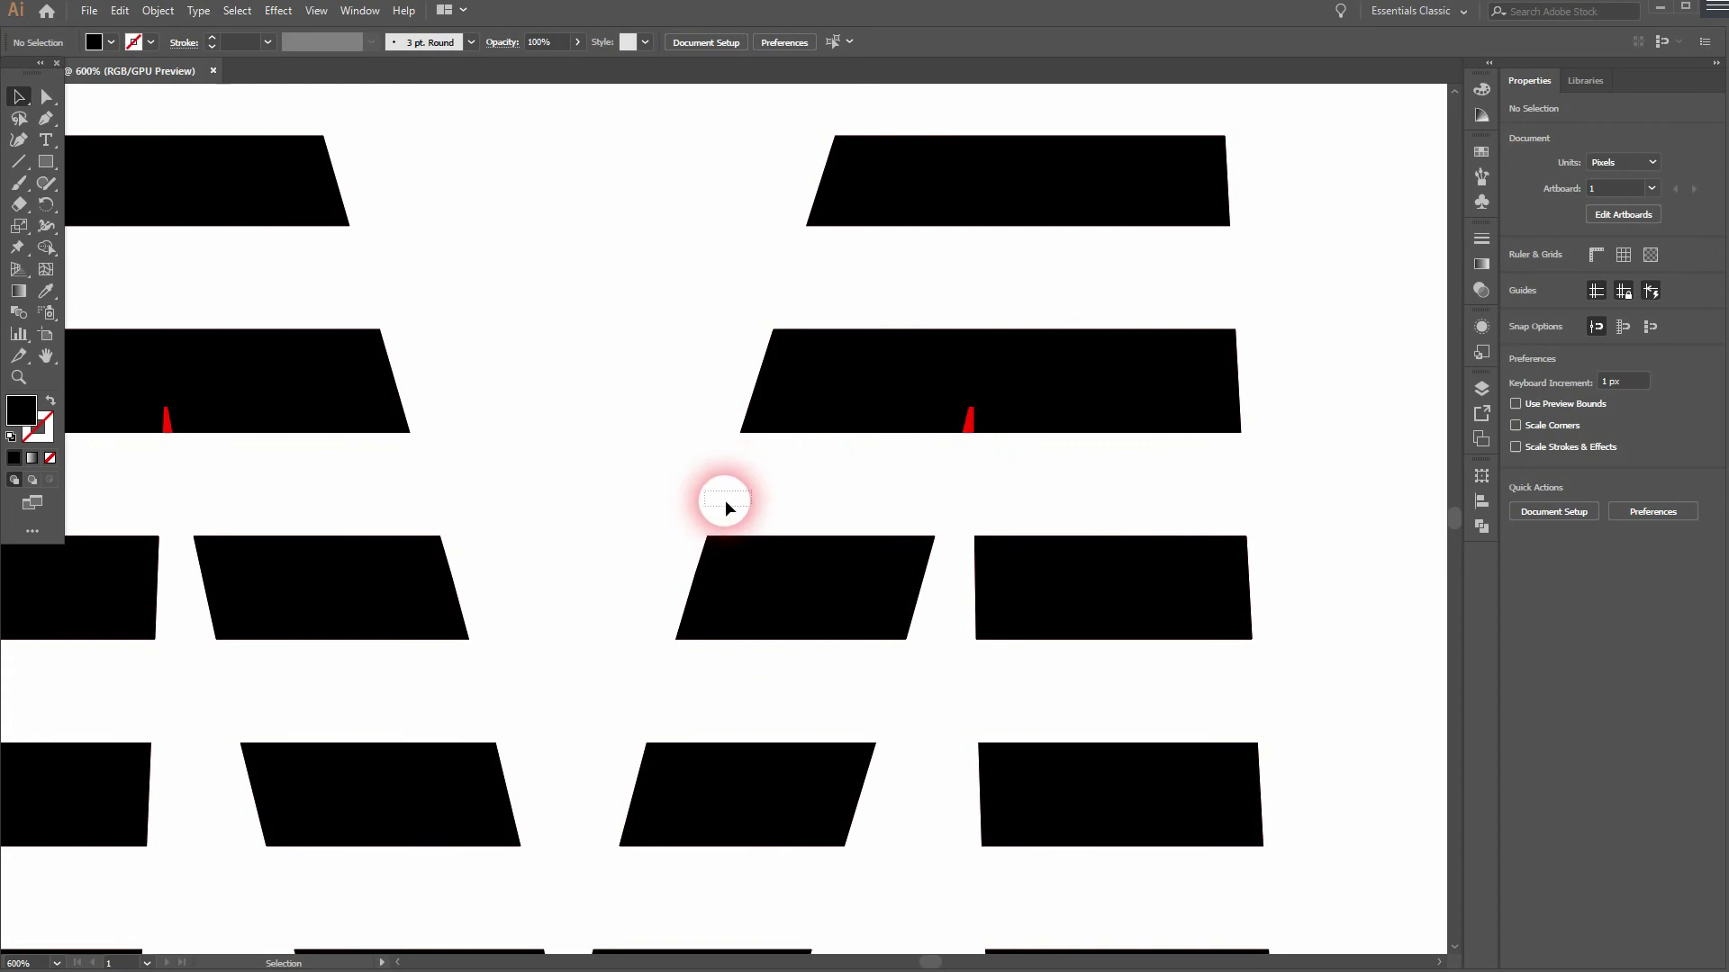
{"action": "key", "text": "ctrl+a"}
{"action": "left_click", "coordinate": [45, 248]}
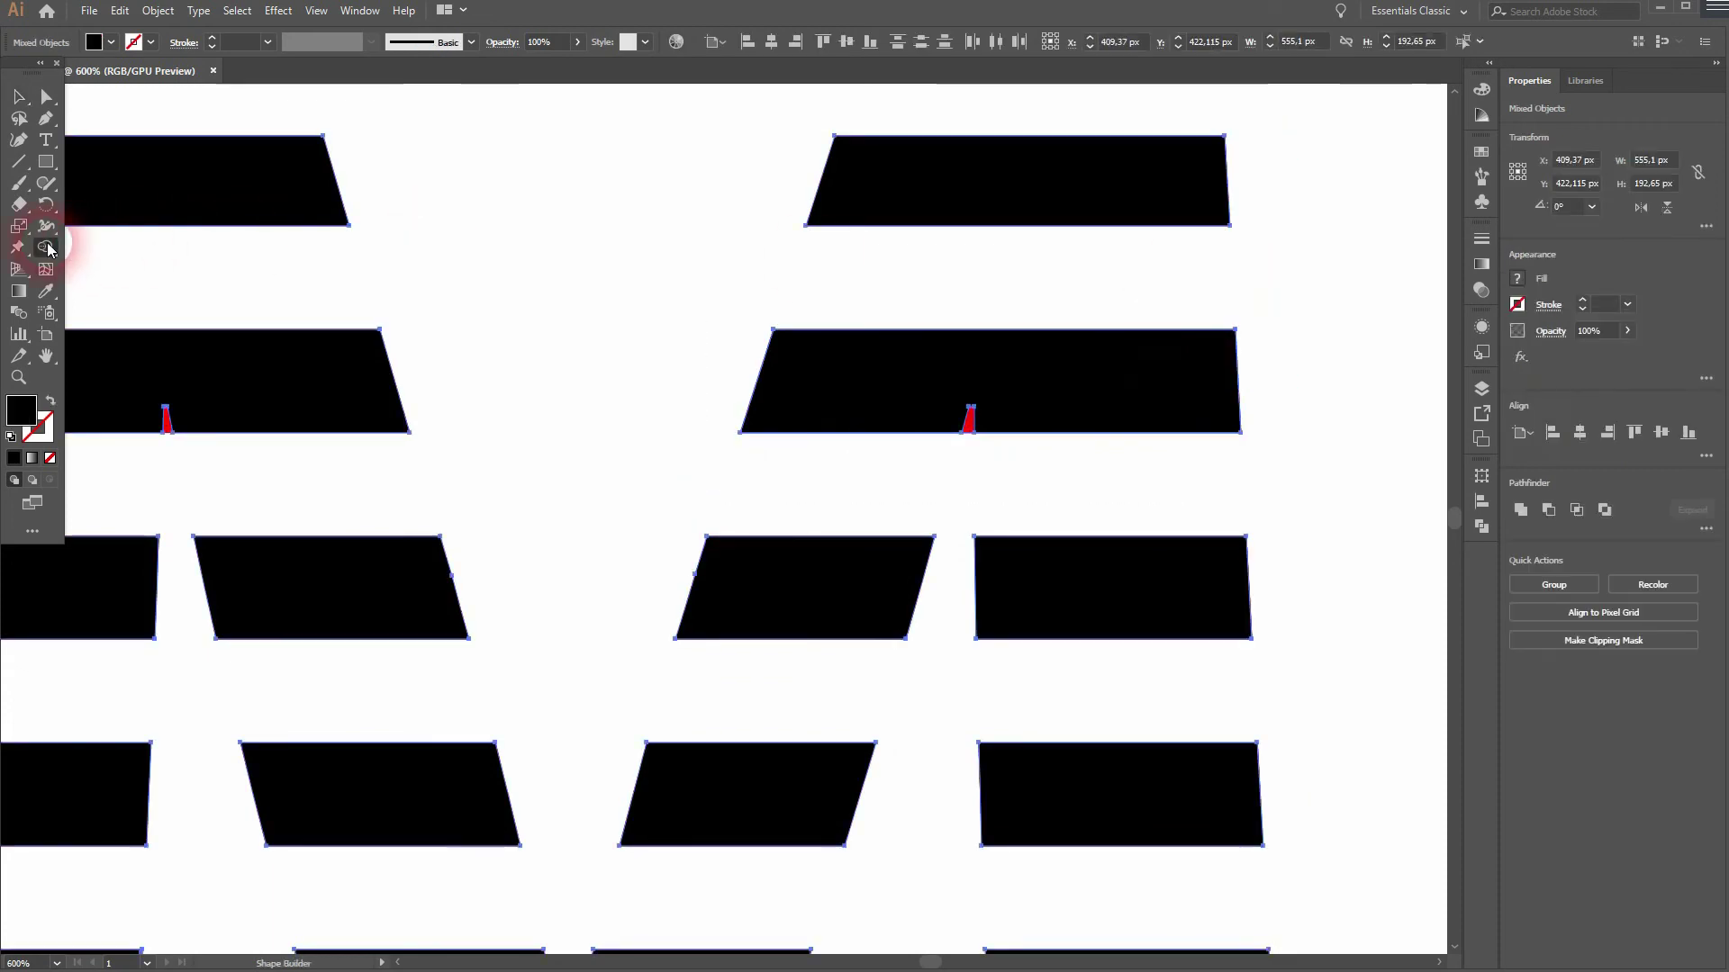
{"action": "left_click", "coordinate": [972, 428]}
{"action": "left_click_drag", "start_coordinate": [201, 483], "coordinate": [702, 467]}
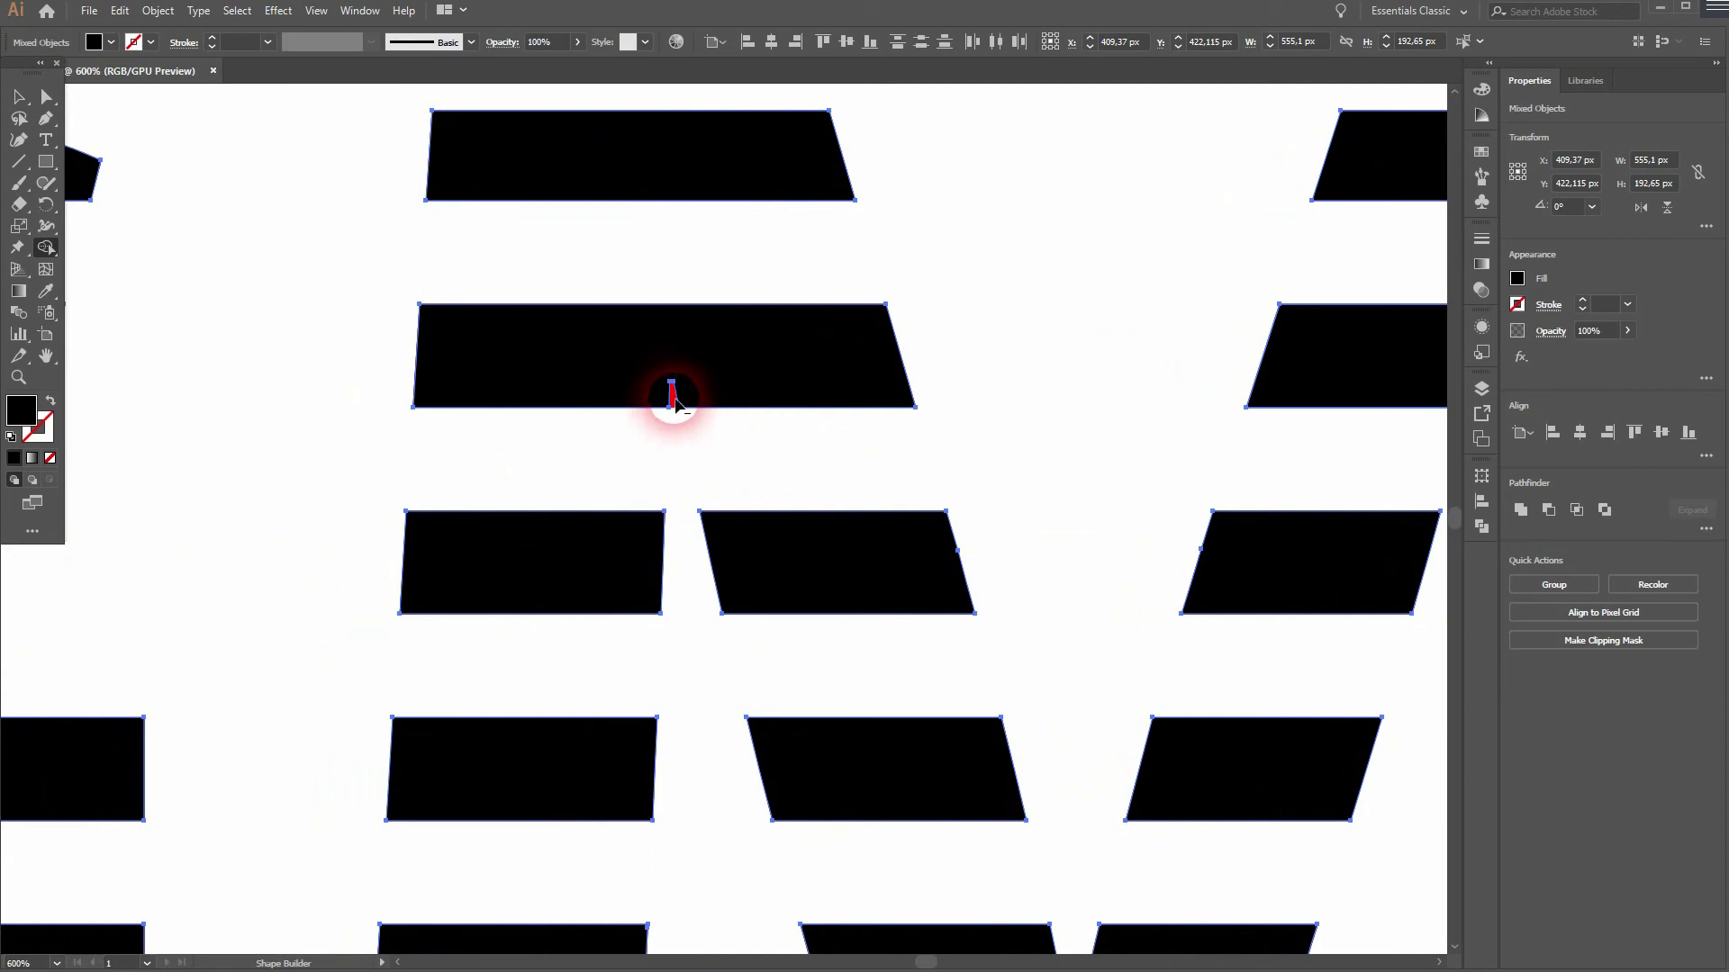
{"action": "left_click_drag", "start_coordinate": [672, 393], "coordinate": [678, 405]}
Undo the accidental merge, reselect the artwork and delete the tiny red sliver
{"action": "key", "text": "ctrl+z"}
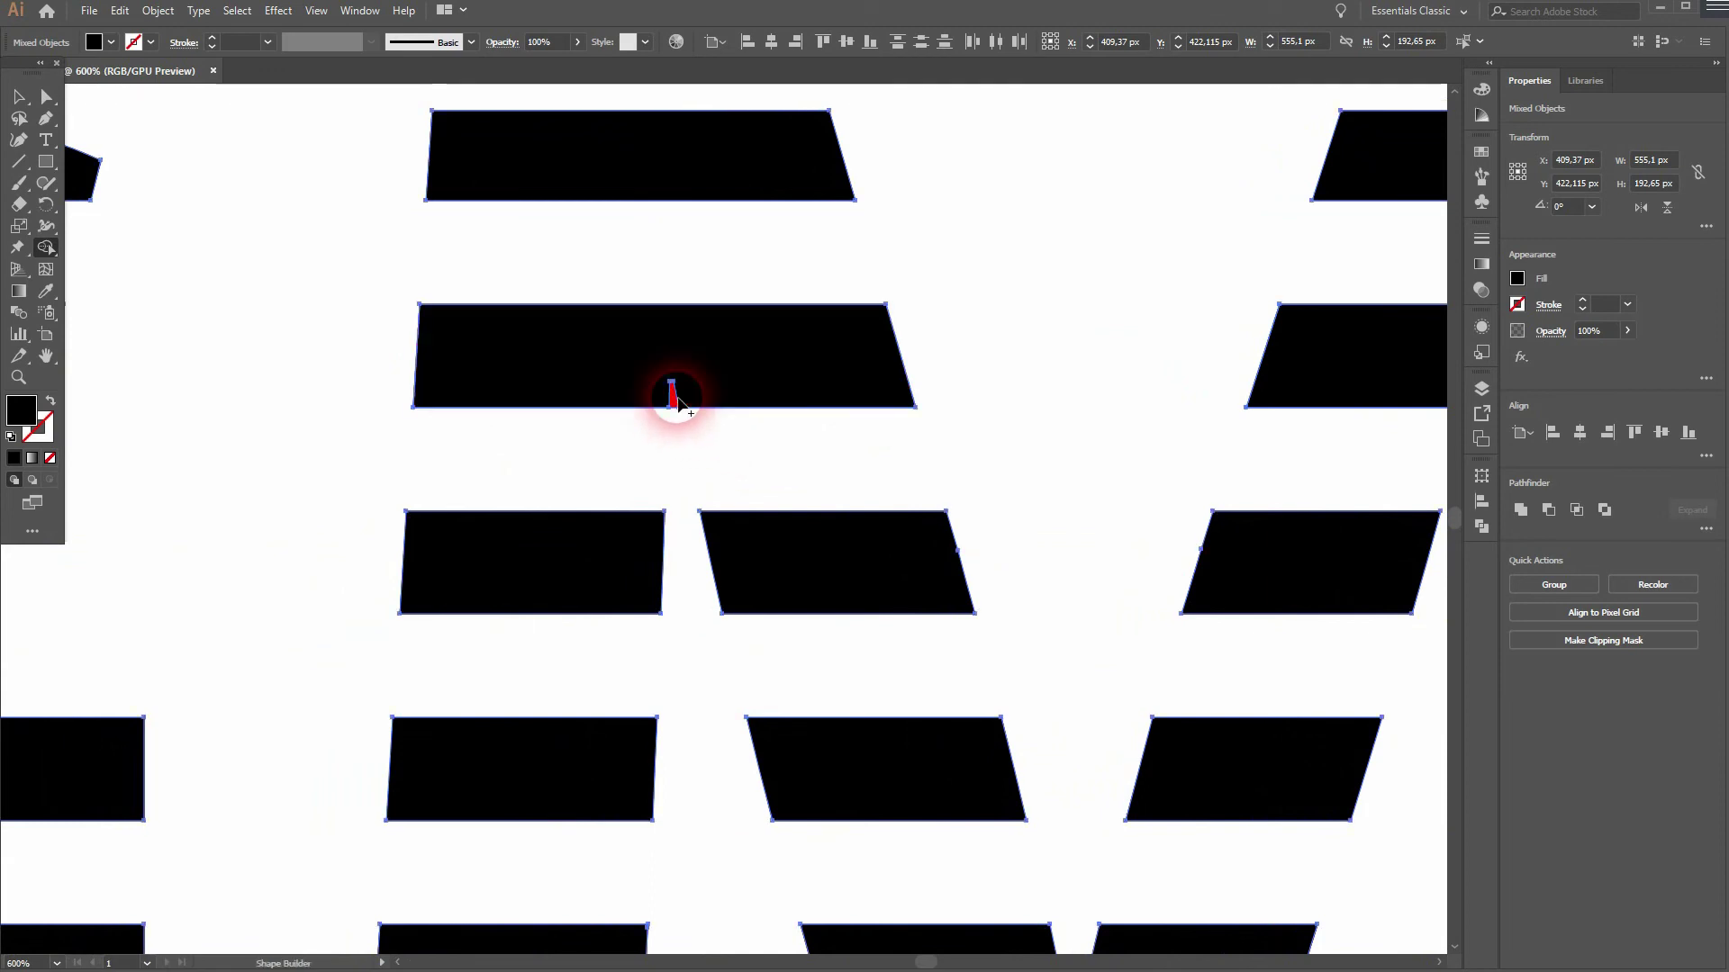
{"action": "key", "text": "v"}
{"action": "left_click_drag", "start_coordinate": [309, 483], "coordinate": [518, 394]}
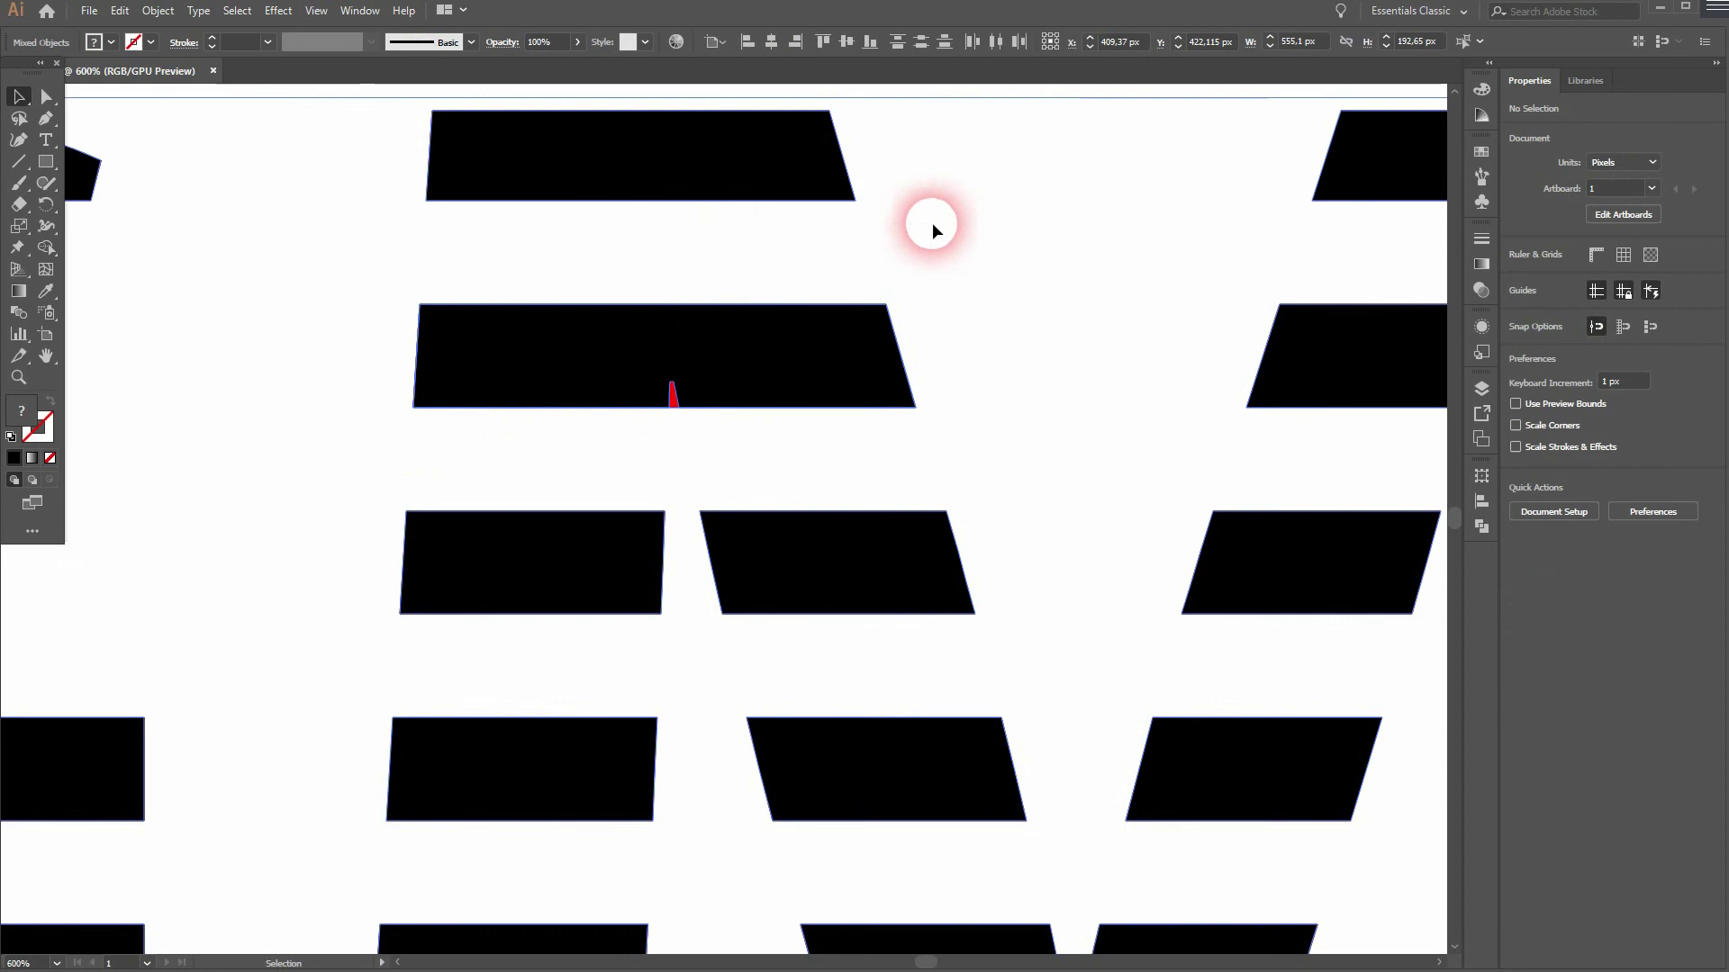
{"action": "left_click", "coordinate": [46, 247]}
{"action": "scroll", "coordinate": [684, 374], "scroll_direction": "up", "scroll_amount": 6}
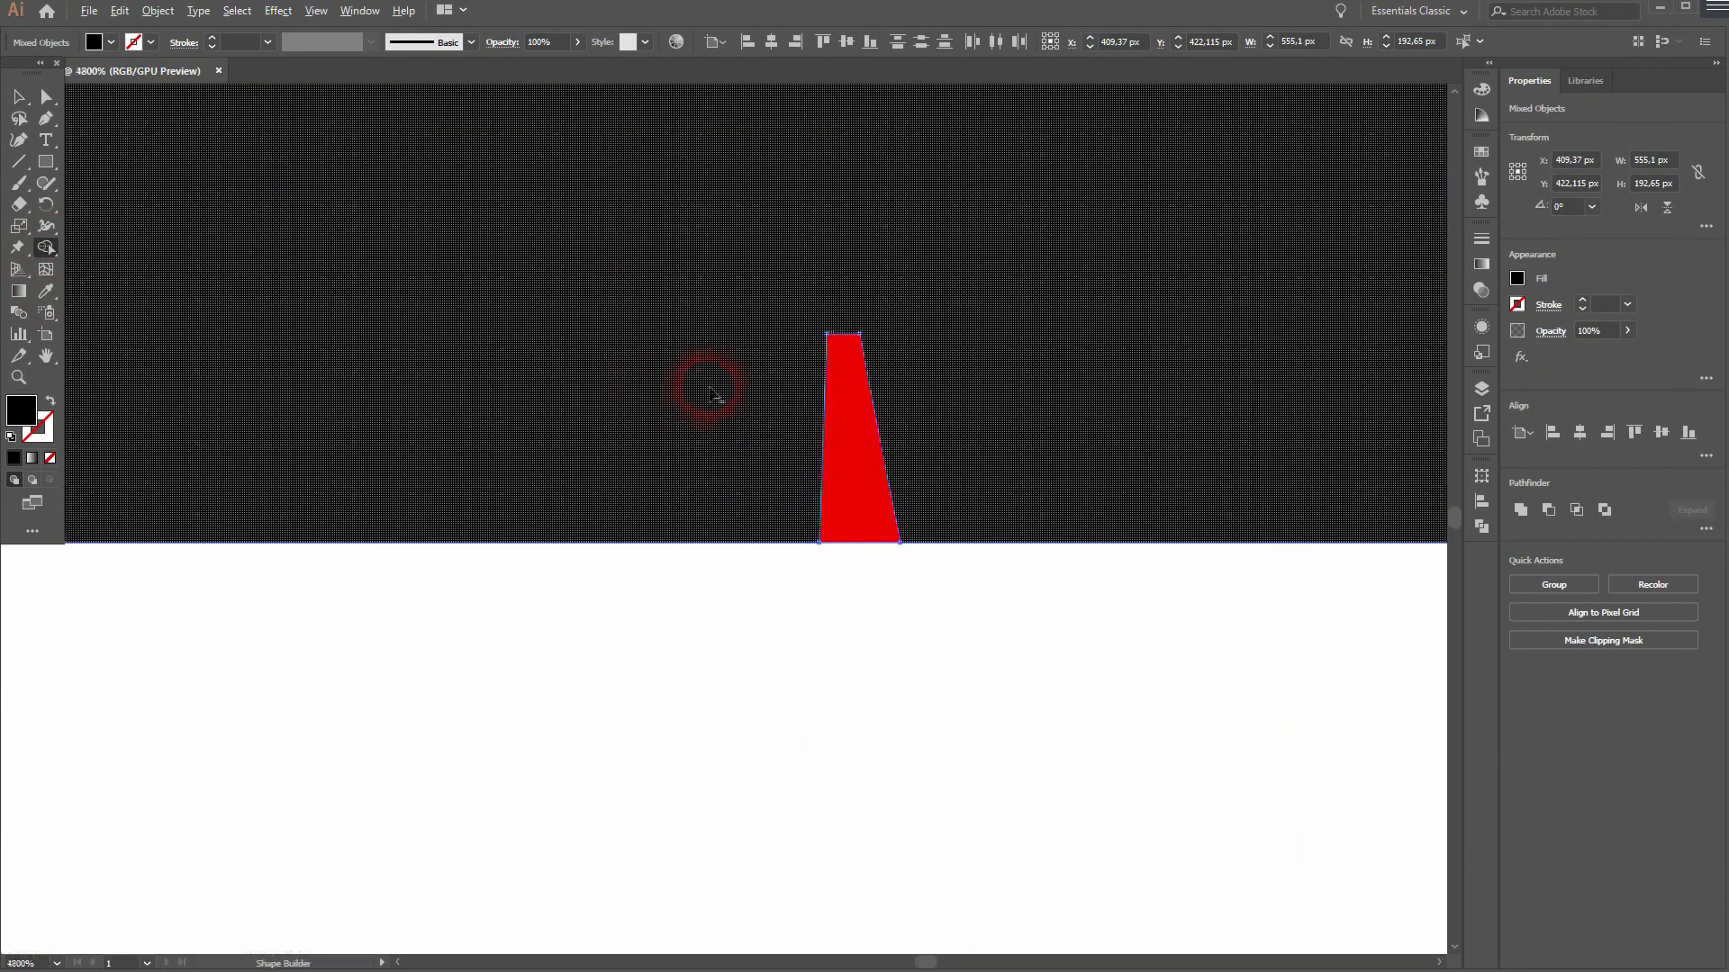
{"action": "left_click", "coordinate": [849, 416], "text": "alt"}
Select all the TGM pieces, fill them with black, then deselect
{"action": "key", "text": "ctrl+0"}
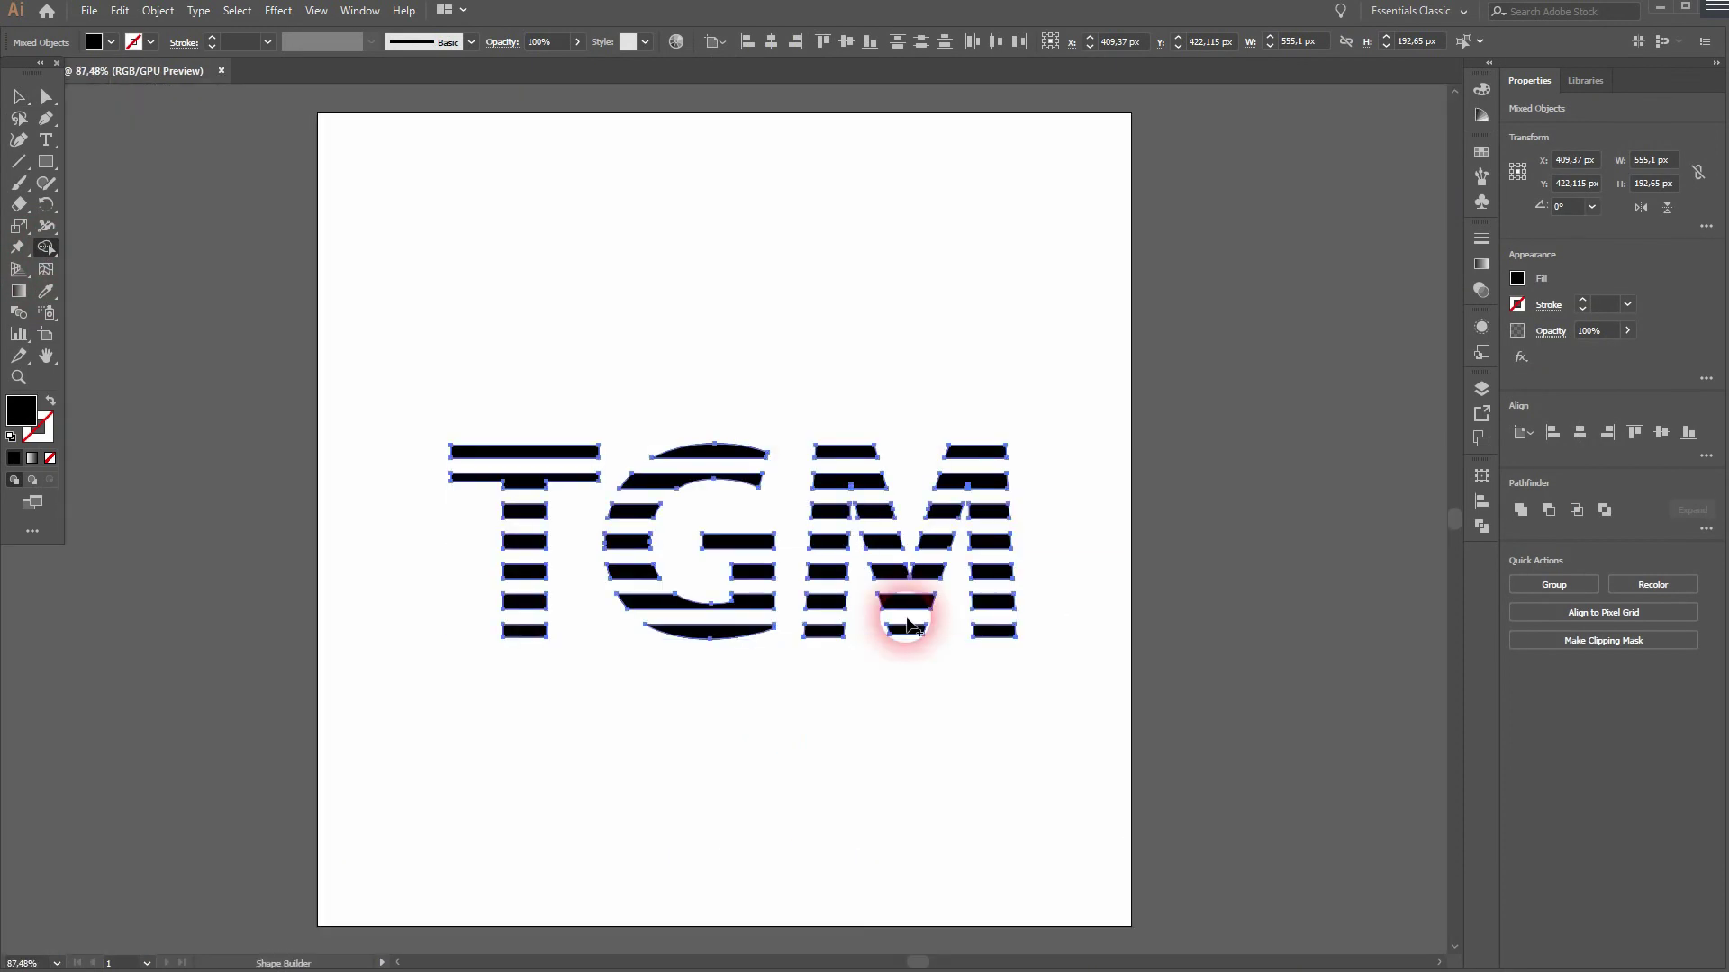
{"action": "key", "text": "v"}
{"action": "left_click", "coordinate": [823, 711]}
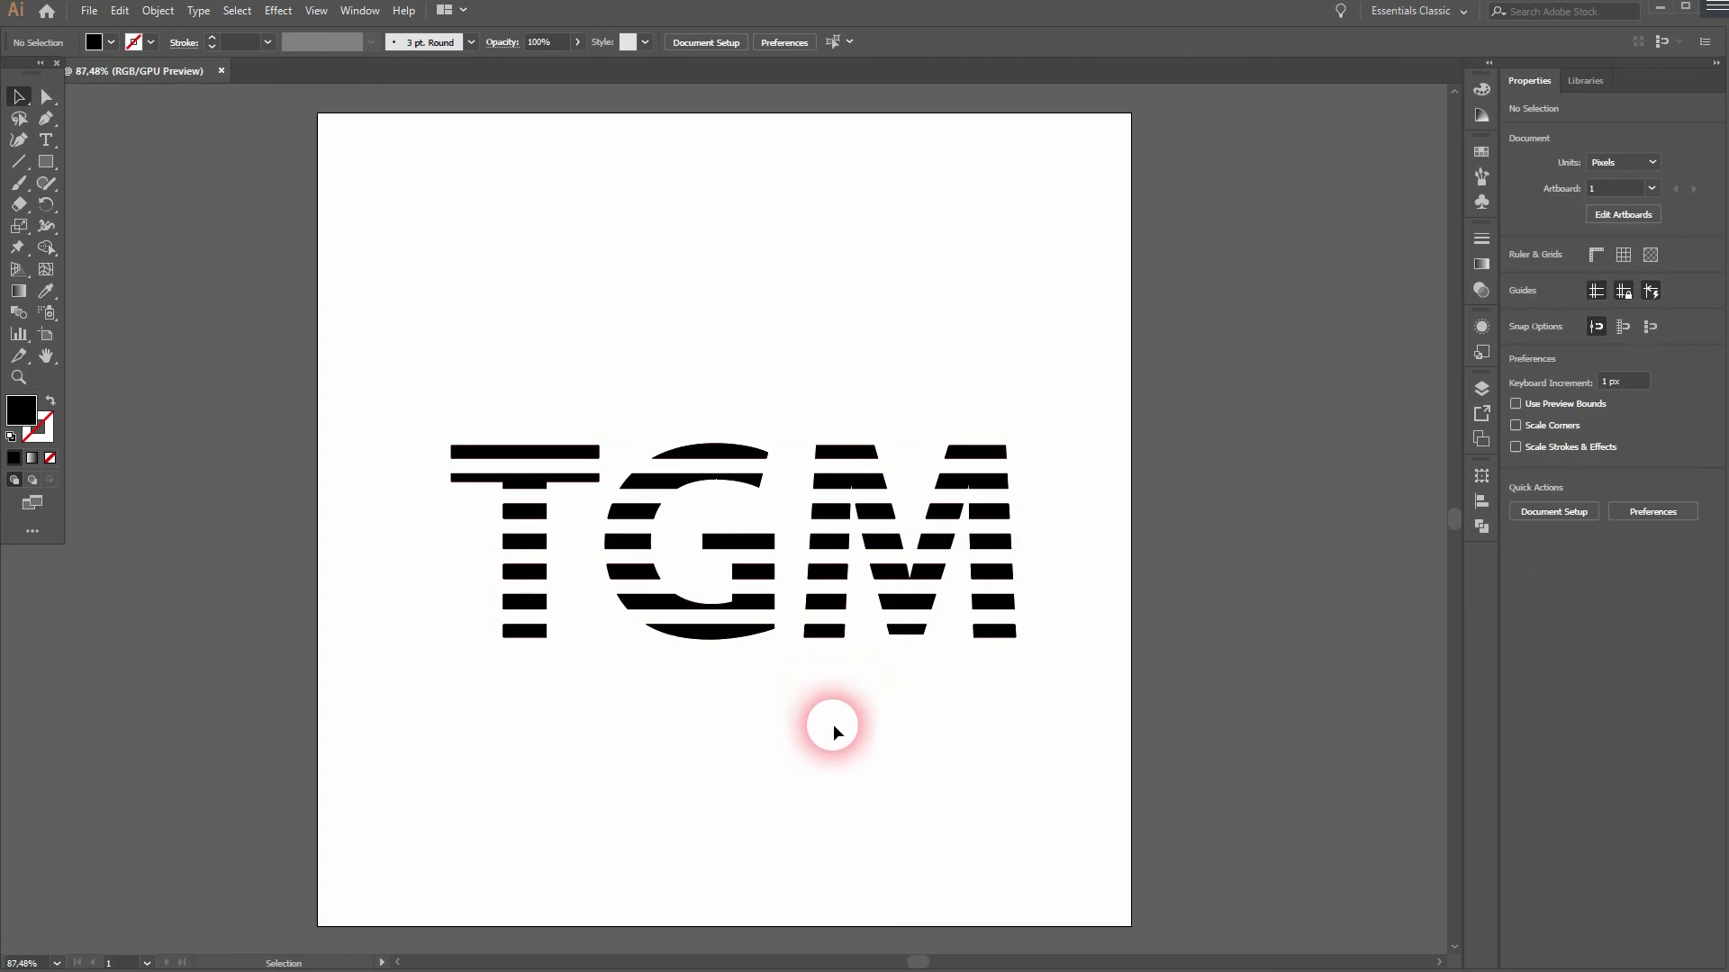
{"action": "left_click_drag", "start_coordinate": [329, 762], "coordinate": [1132, 303]}
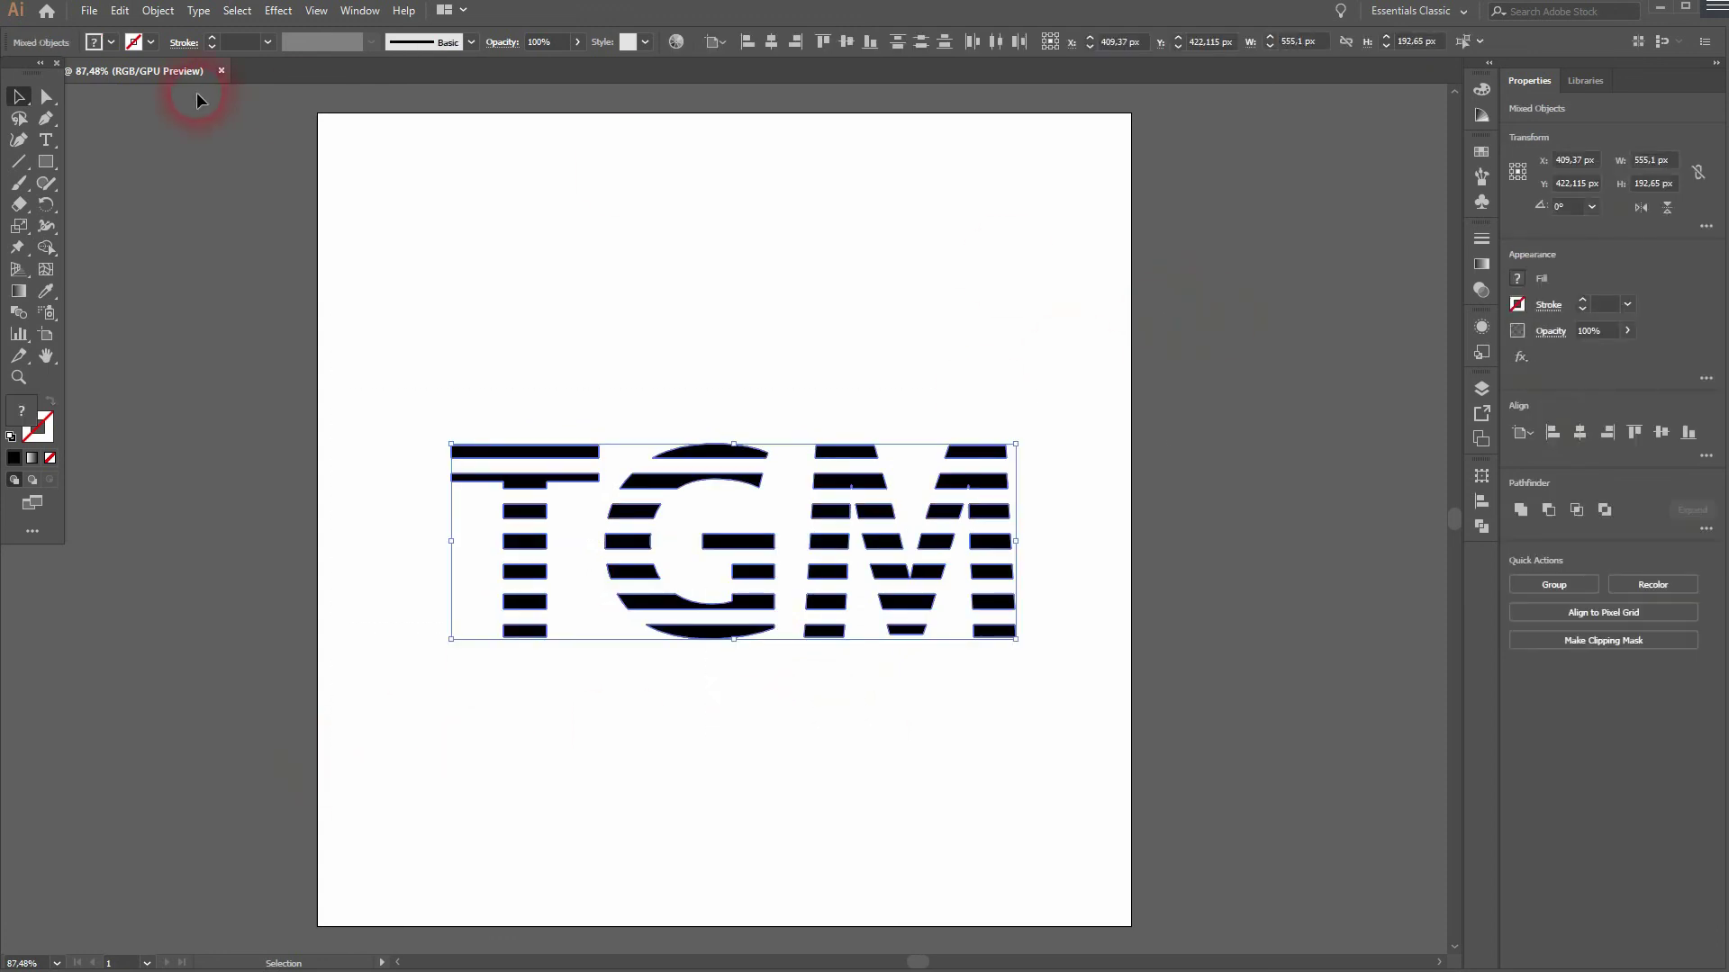
{"action": "left_click", "coordinate": [154, 41]}
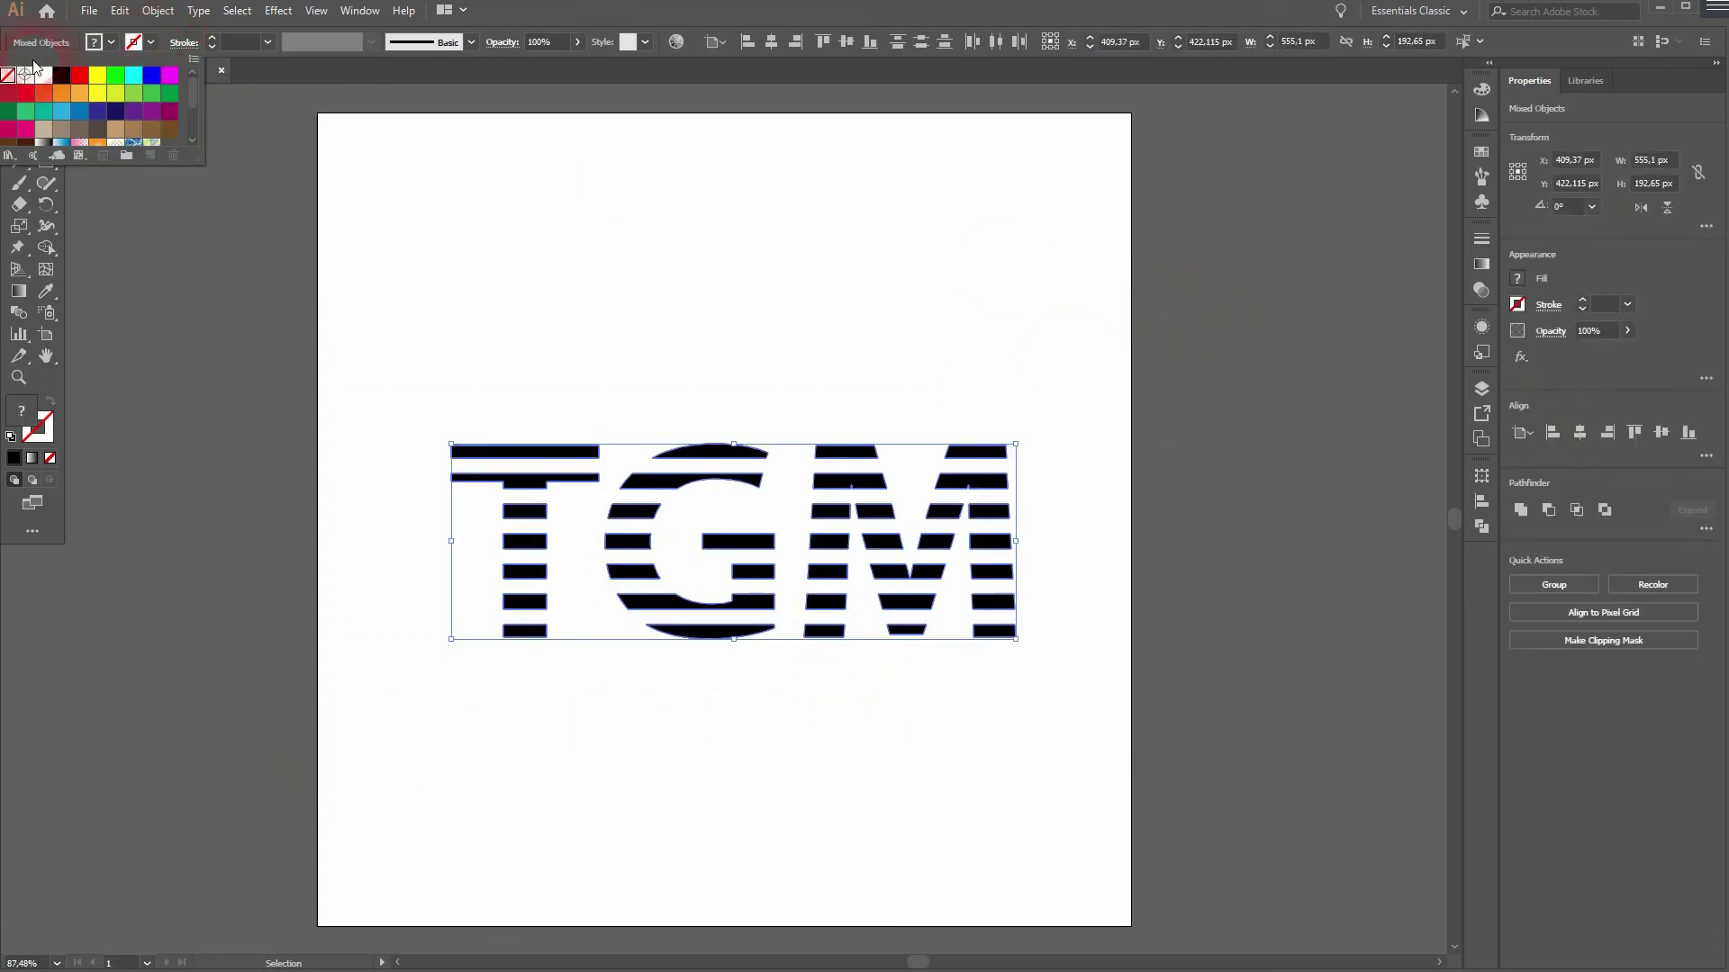
{"action": "left_click", "coordinate": [111, 42]}
{"action": "left_click", "coordinate": [111, 42]}
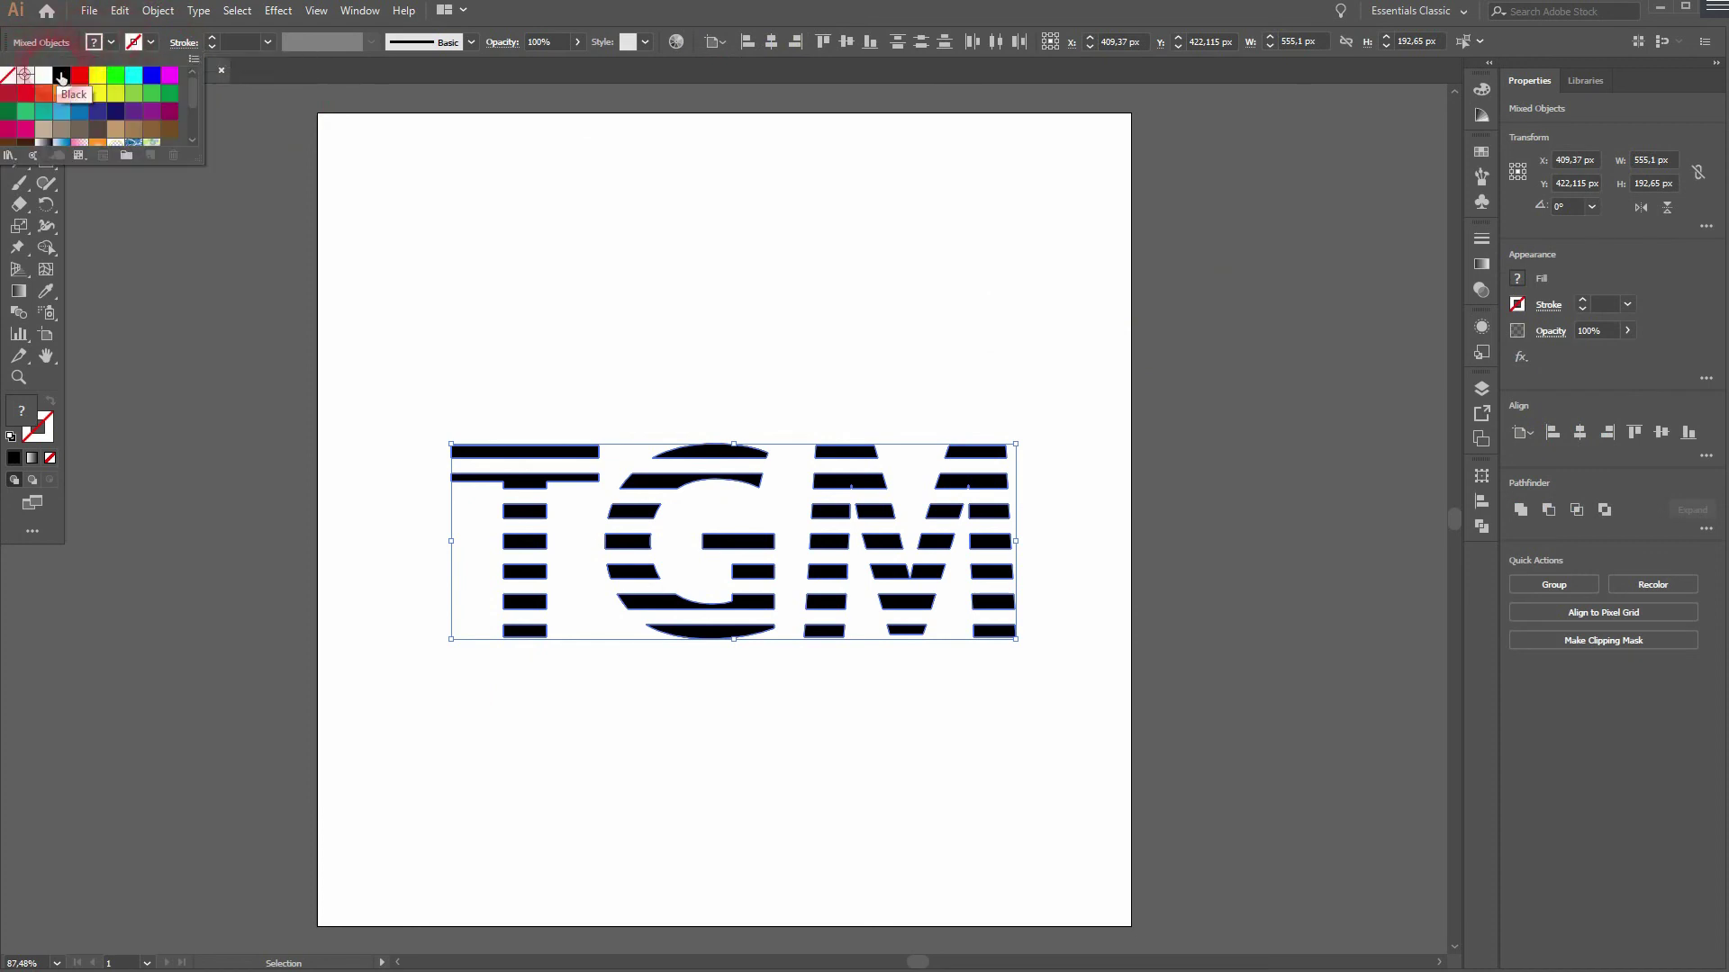
{"action": "left_click", "coordinate": [61, 75]}
{"action": "left_click", "coordinate": [851, 374]}
{"action": "left_click", "coordinate": [882, 382]}
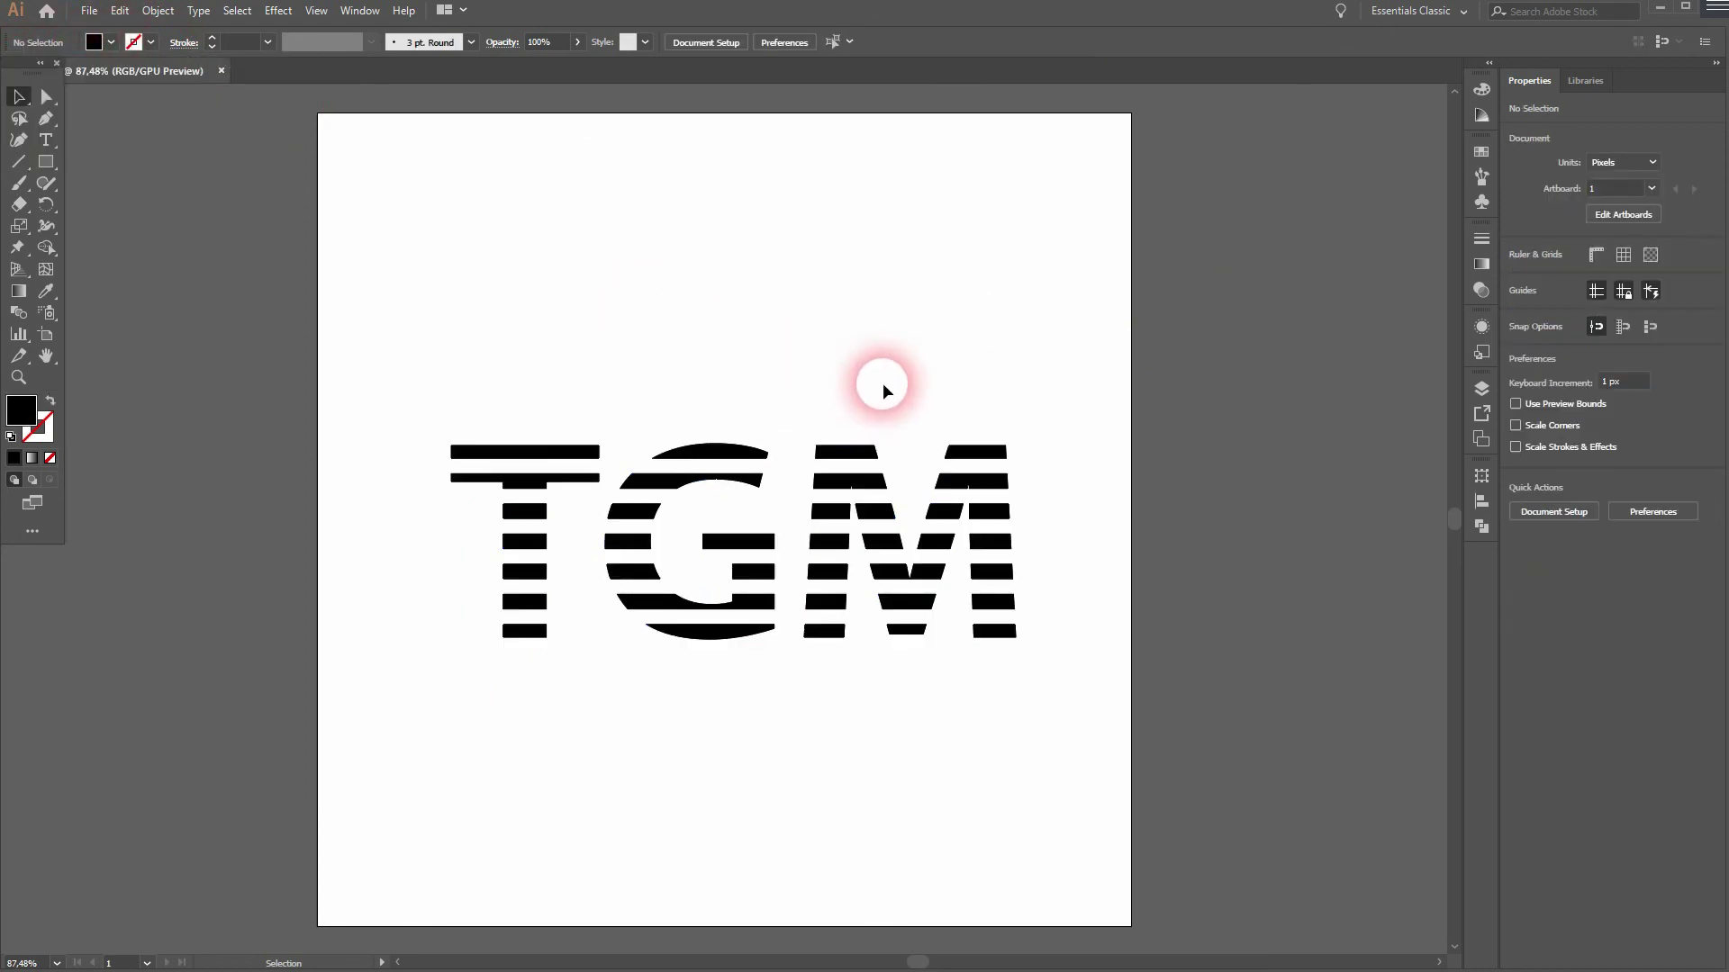
{"action": "scroll", "coordinate": [891, 501], "scroll_direction": "up", "scroll_amount": 2}
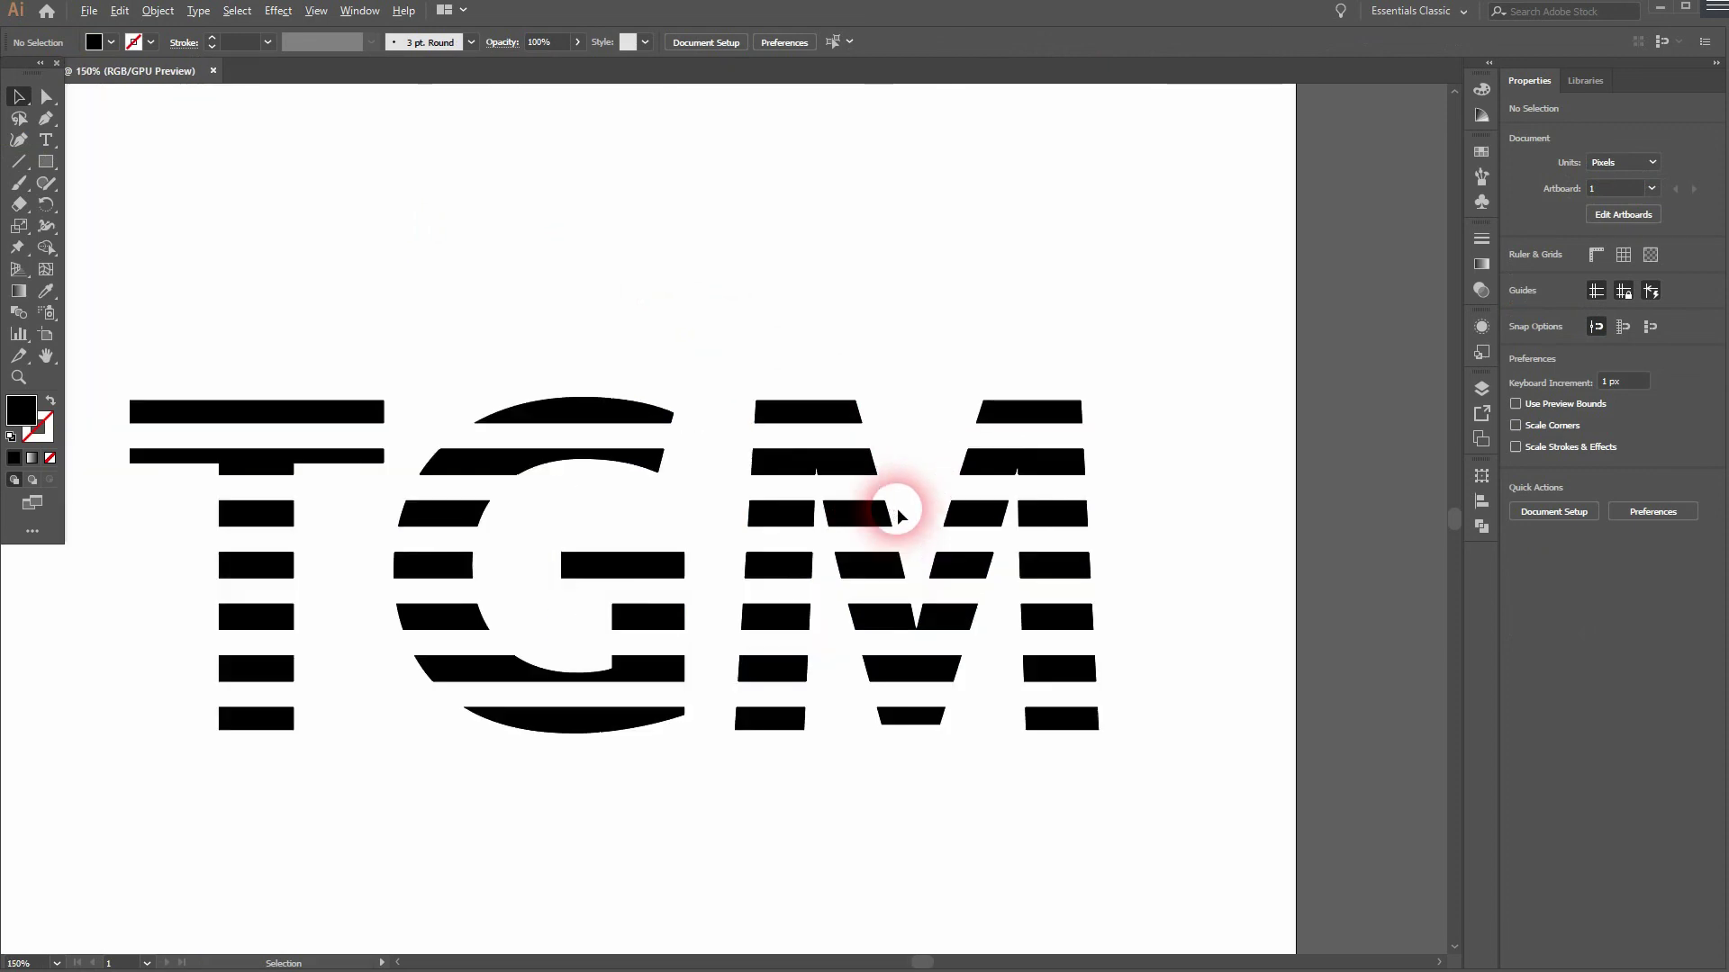